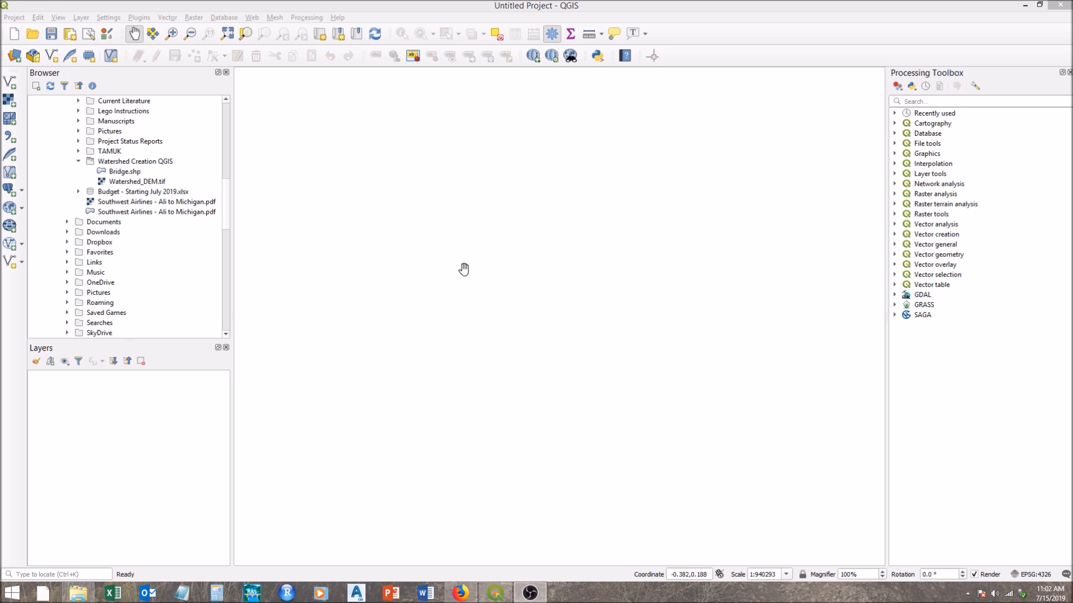
Add the Watershed_DEM.tif raster to the project and review its layer information, including the CRS and pixel size
{"action": "double_click", "coordinate": [140, 184]}
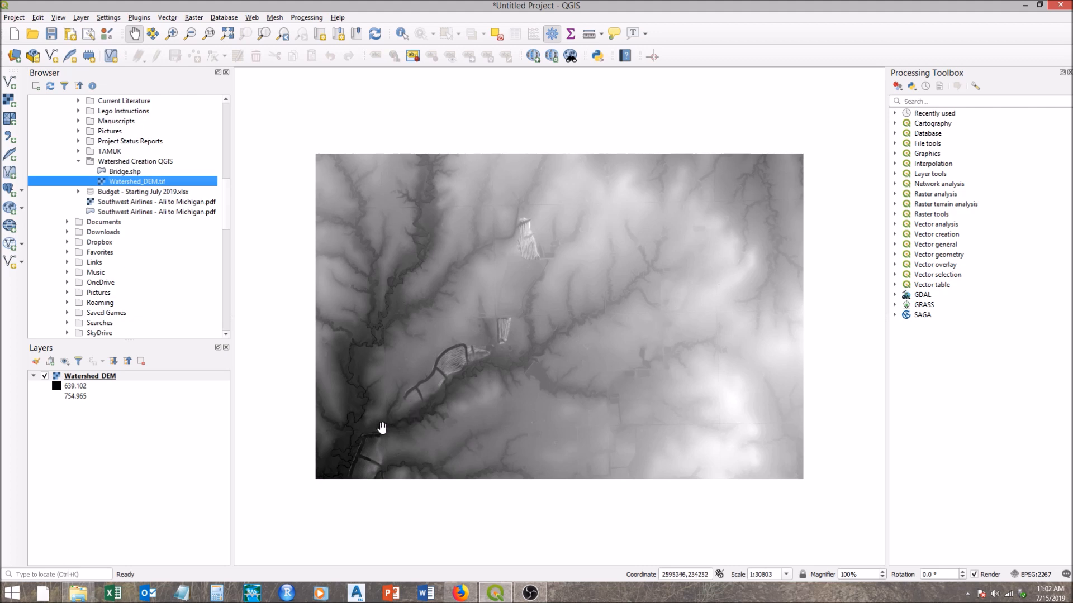
{"action": "double_click", "coordinate": [90, 376]}
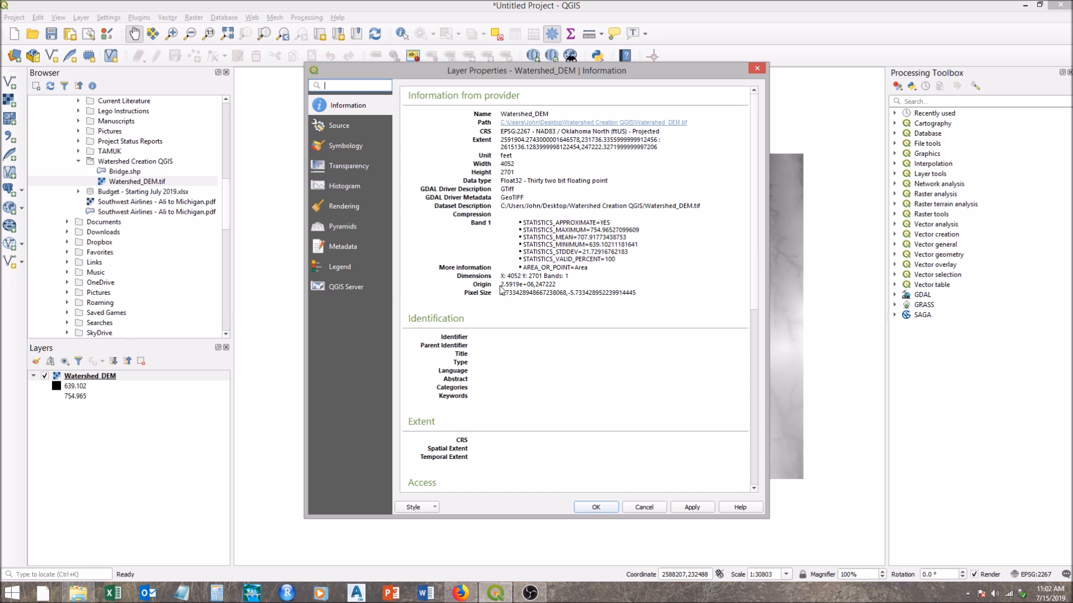
{"action": "left_click", "coordinate": [596, 507]}
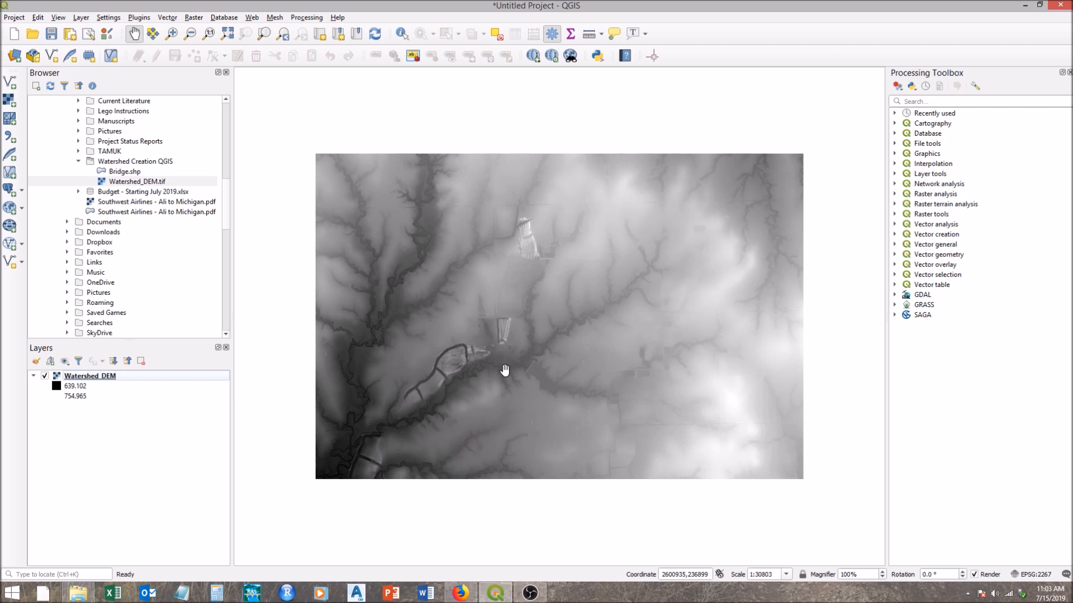
Add the Bridge.shp line layer to the project and style it with the topo main road symbol
{"action": "double_click", "coordinate": [121, 174]}
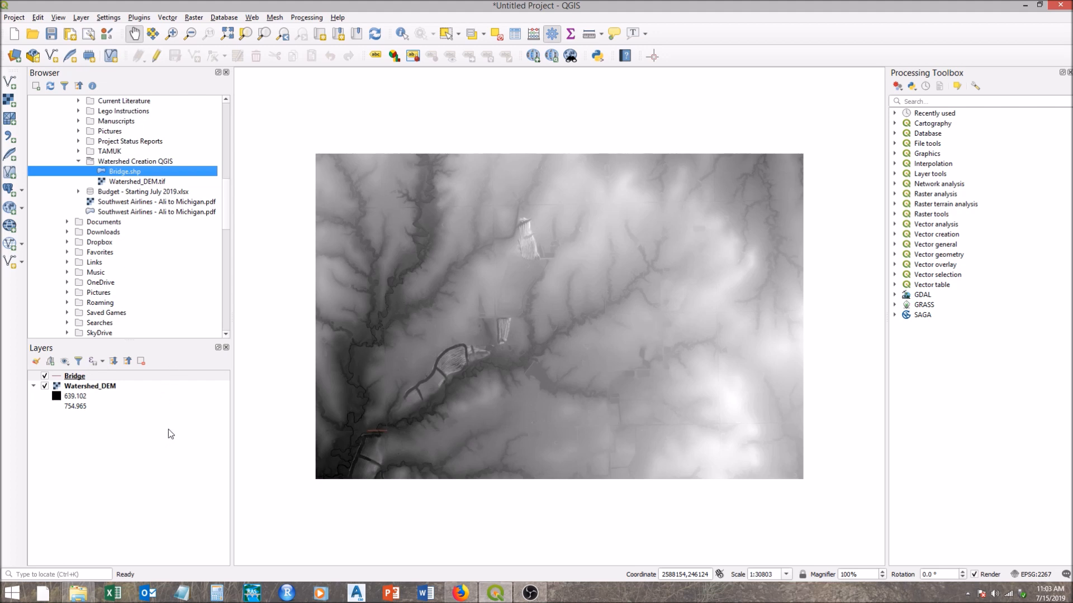
{"action": "double_click", "coordinate": [82, 378]}
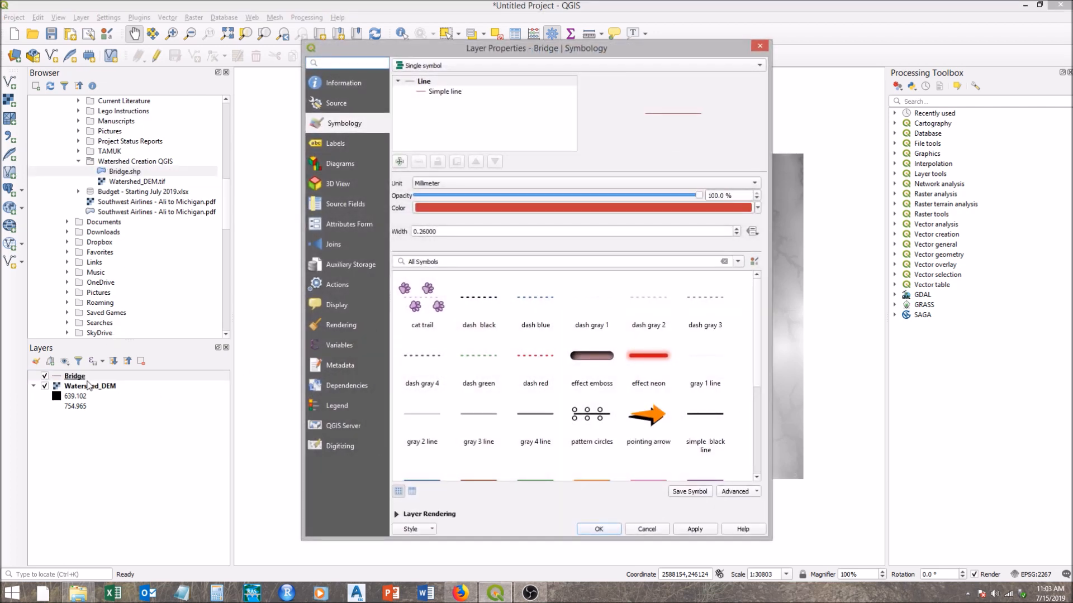
{"action": "scroll", "coordinate": [661, 413], "scroll_direction": "down", "scroll_amount": 3}
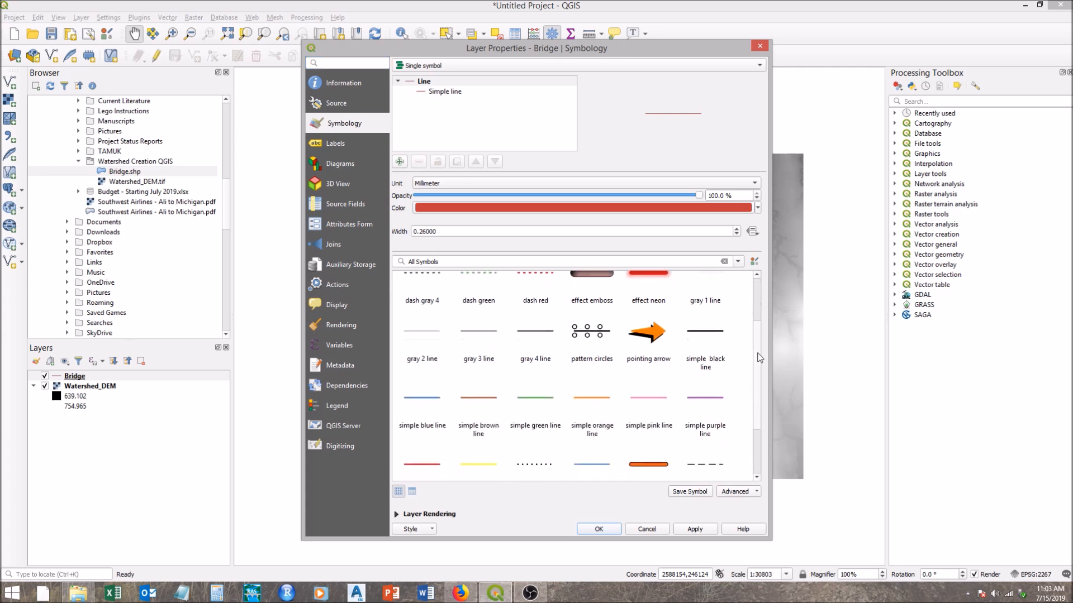
{"action": "left_click", "coordinate": [643, 423]}
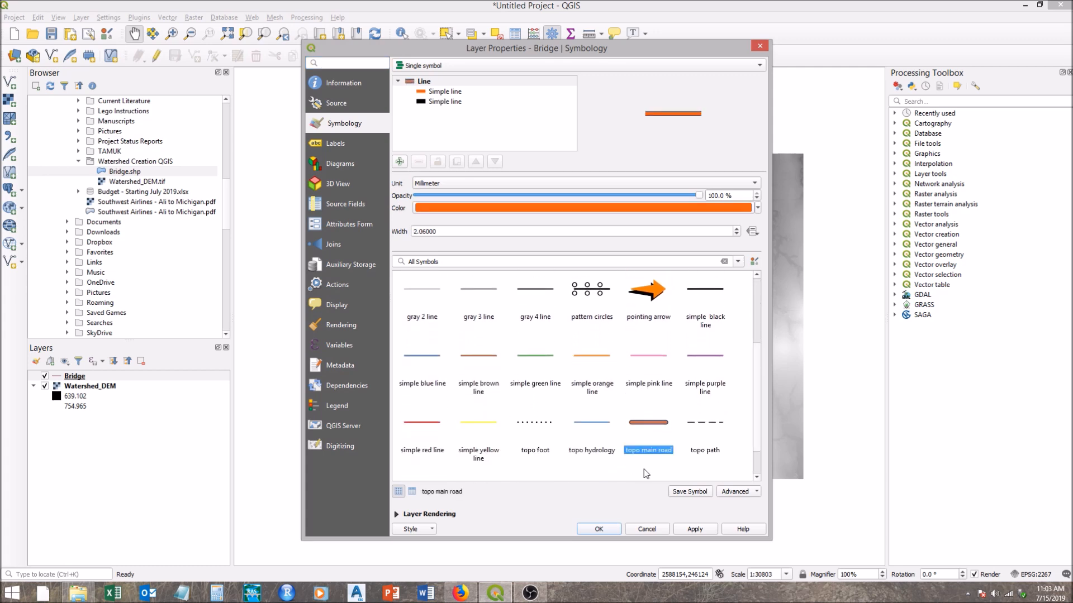
{"action": "left_click", "coordinate": [609, 529]}
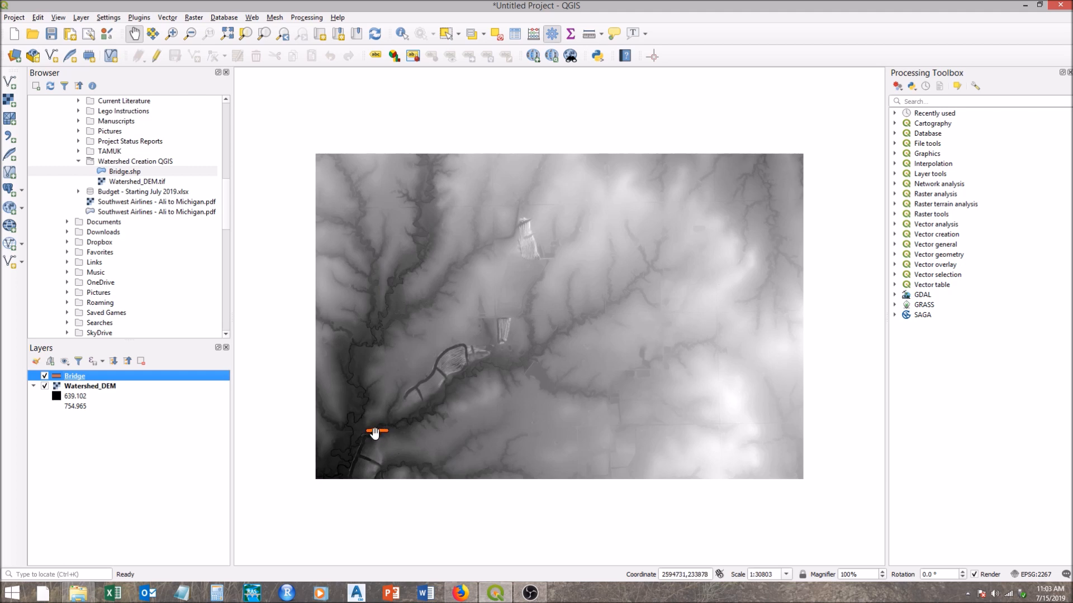
Examine where the bridge crosses the stream channel on the DEM and follow the drainage upstream of it
{"action": "scroll", "coordinate": [378, 434], "scroll_direction": "up", "scroll_amount": 3}
{"action": "scroll", "coordinate": [379, 419], "scroll_direction": "up", "scroll_amount": 1}
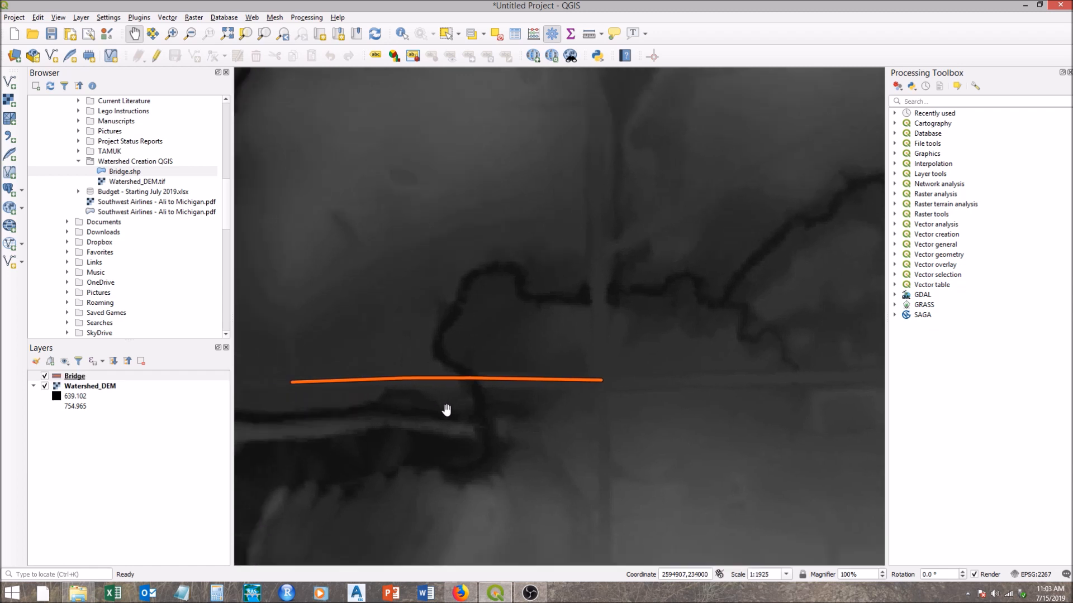
{"action": "left_click_drag", "start_coordinate": [428, 421], "coordinate": [546, 370]}
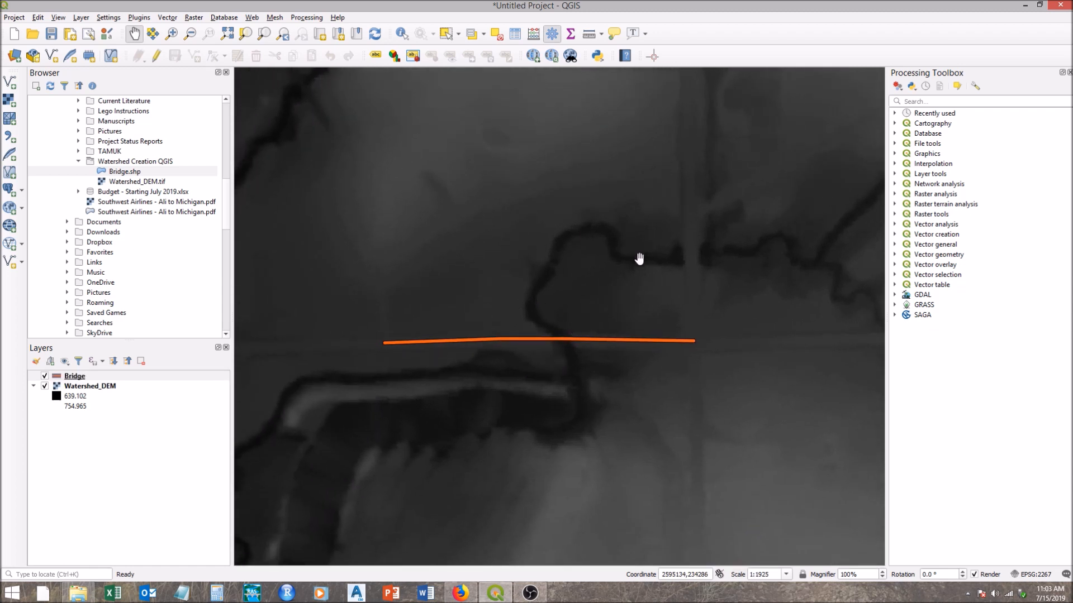
{"action": "scroll", "coordinate": [681, 274], "scroll_direction": "down", "scroll_amount": 2}
{"action": "left_click_drag", "start_coordinate": [708, 259], "coordinate": [551, 291]}
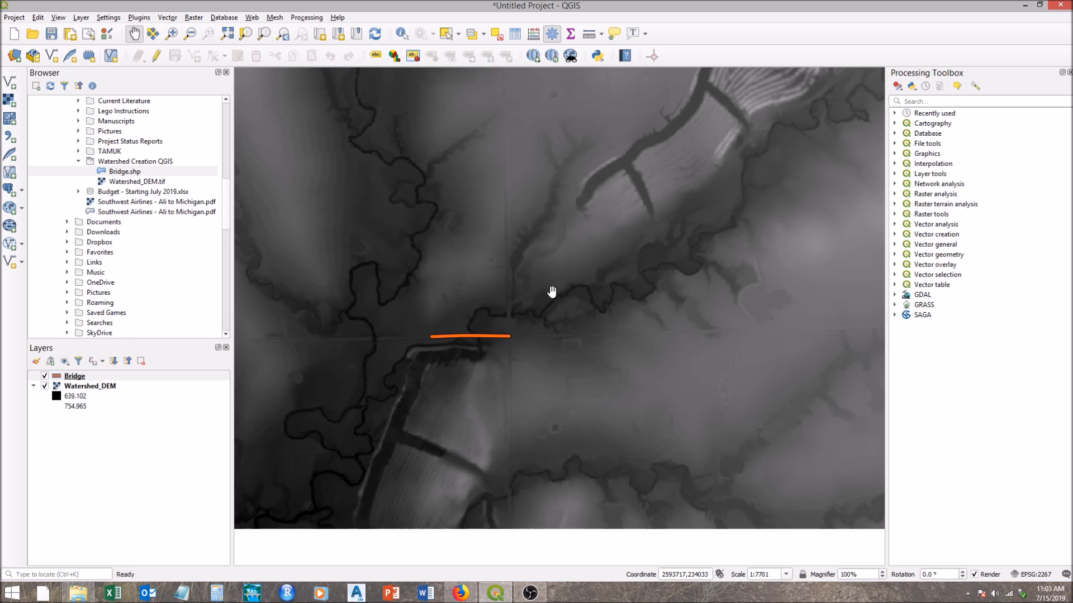
{"action": "scroll", "coordinate": [552, 291], "scroll_direction": "down", "scroll_amount": 1}
{"action": "left_click_drag", "start_coordinate": [629, 234], "coordinate": [499, 282]}
{"action": "scroll", "coordinate": [499, 282], "scroll_direction": "down", "scroll_amount": 1}
{"action": "left_click_drag", "start_coordinate": [529, 195], "coordinate": [465, 270]}
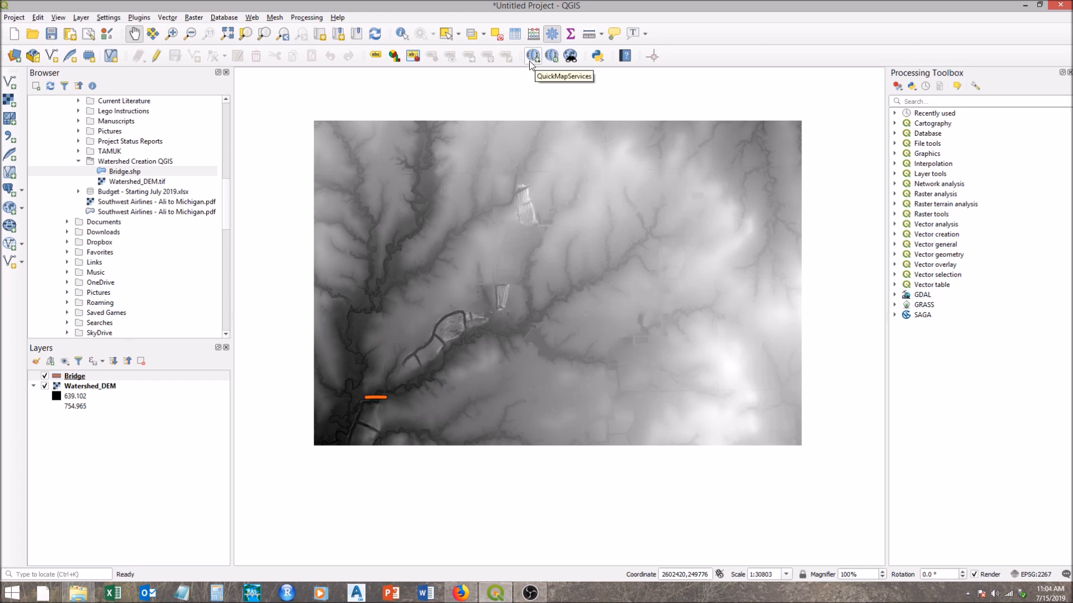
Search the available plugins for "quick" to check whether QuickMapServices is installed
{"action": "left_click", "coordinate": [140, 18]}
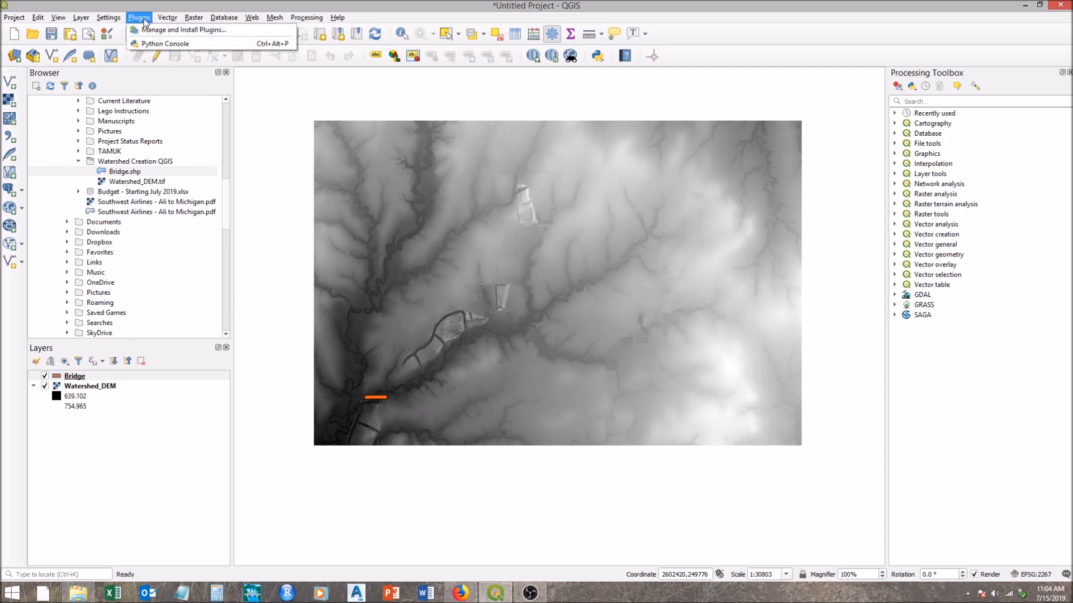
{"action": "left_click", "coordinate": [148, 30]}
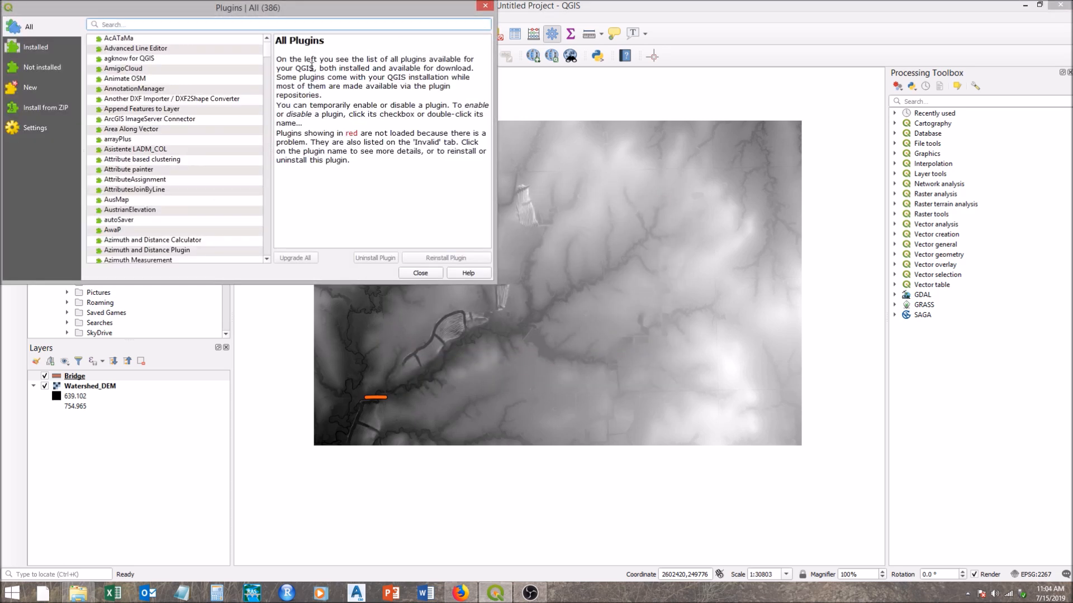
{"action": "left_click_drag", "start_coordinate": [290, 13], "coordinate": [383, 102]}
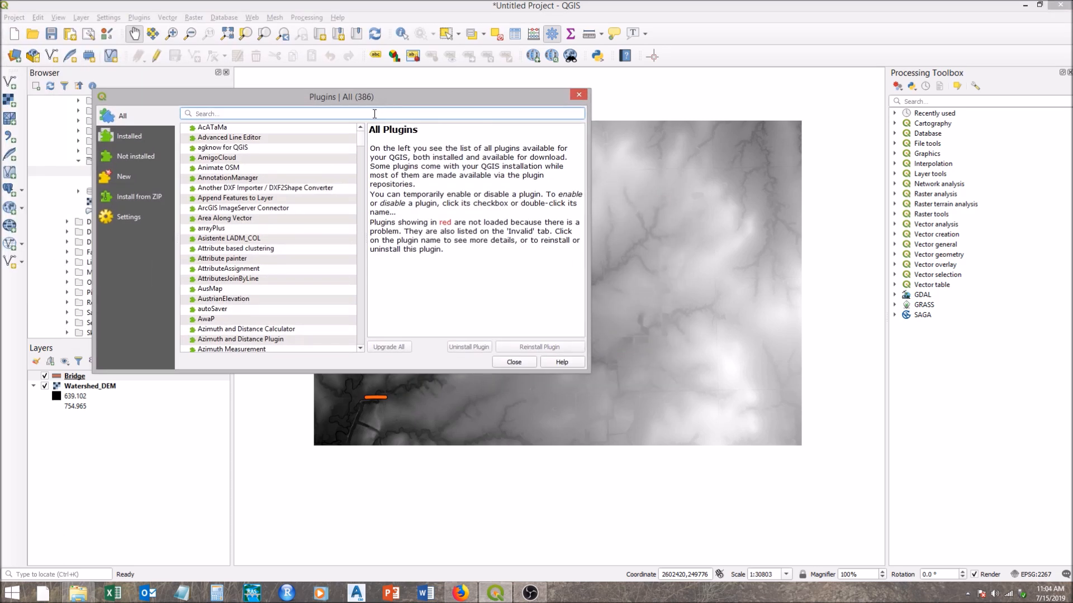
{"action": "type", "text": "quick"}
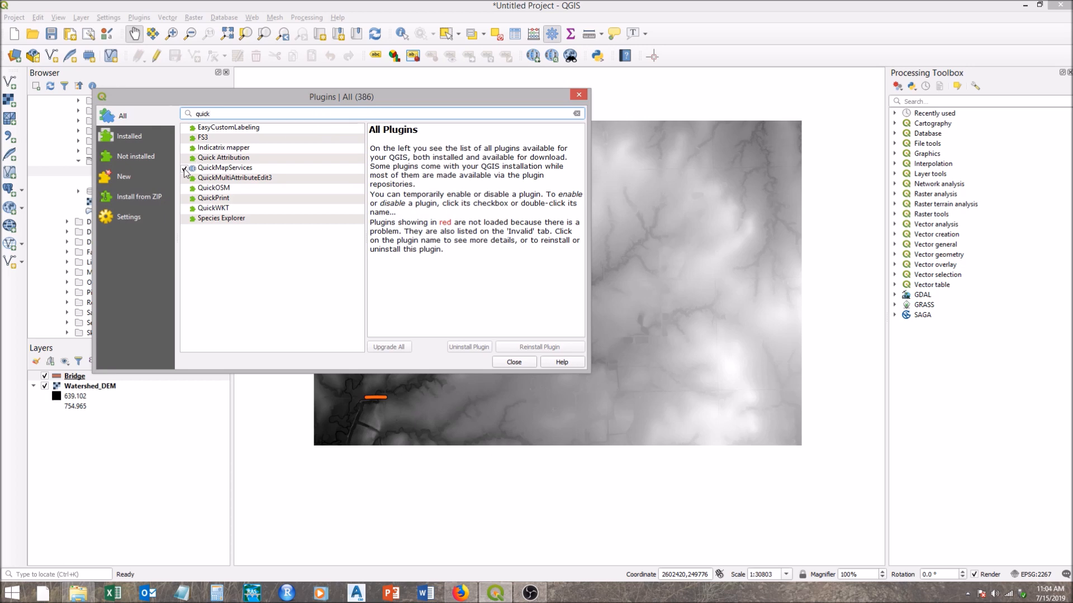
{"action": "left_click", "coordinate": [530, 360]}
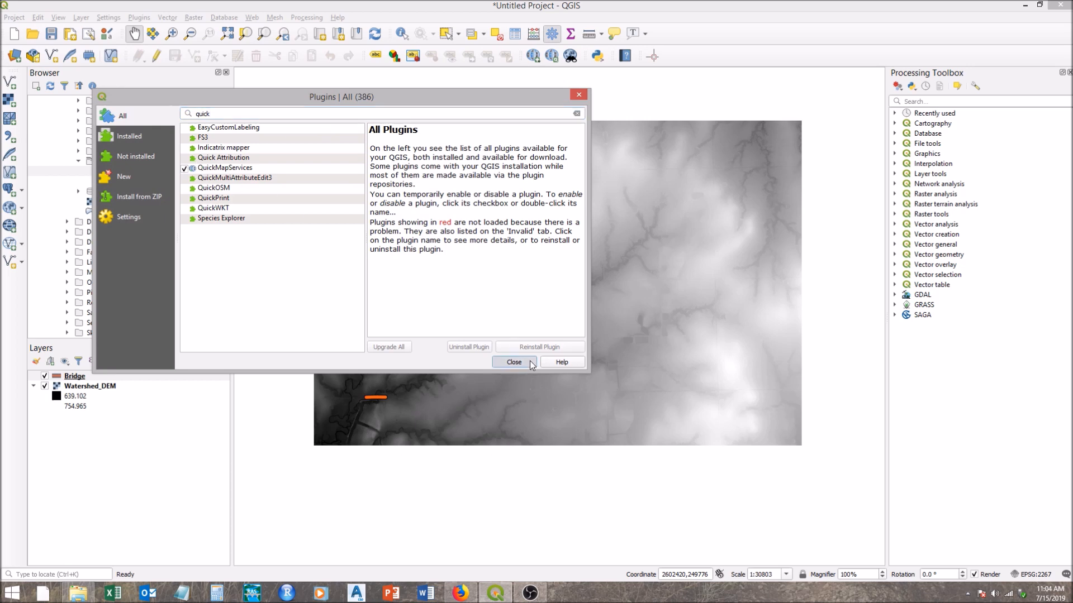
Add the Google Satellite basemap to the project through QuickMapServices
{"action": "left_click", "coordinate": [535, 58]}
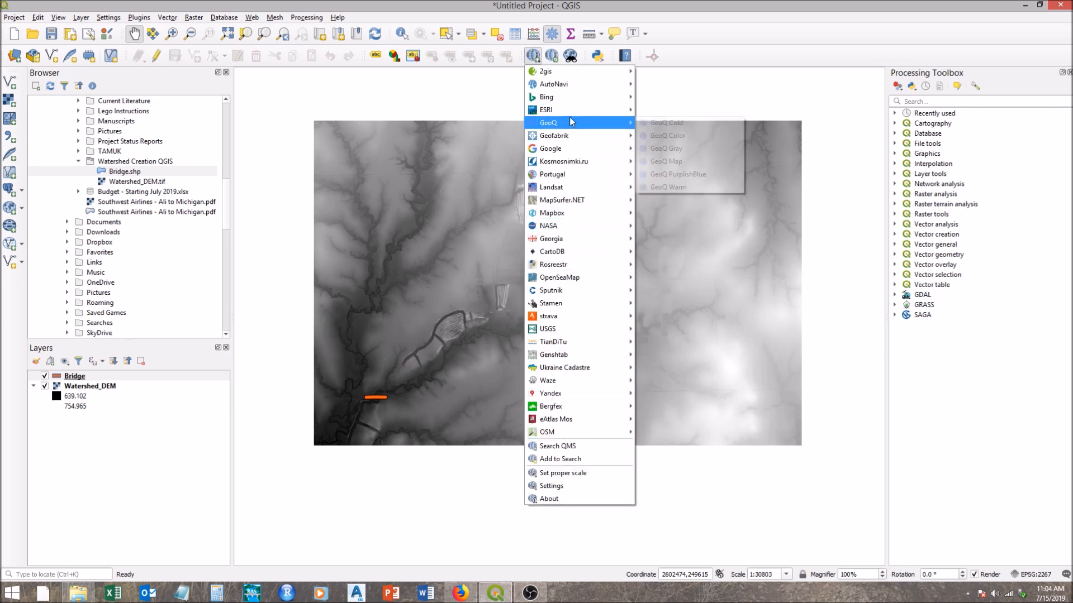
{"action": "mouse_move", "coordinate": [575, 110]}
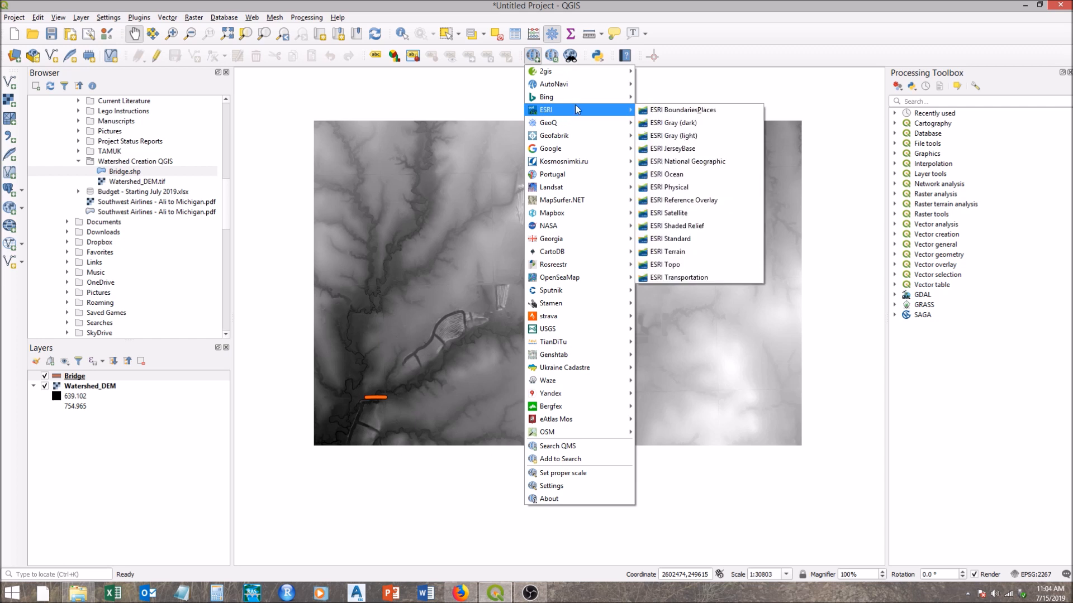
{"action": "mouse_move", "coordinate": [595, 152]}
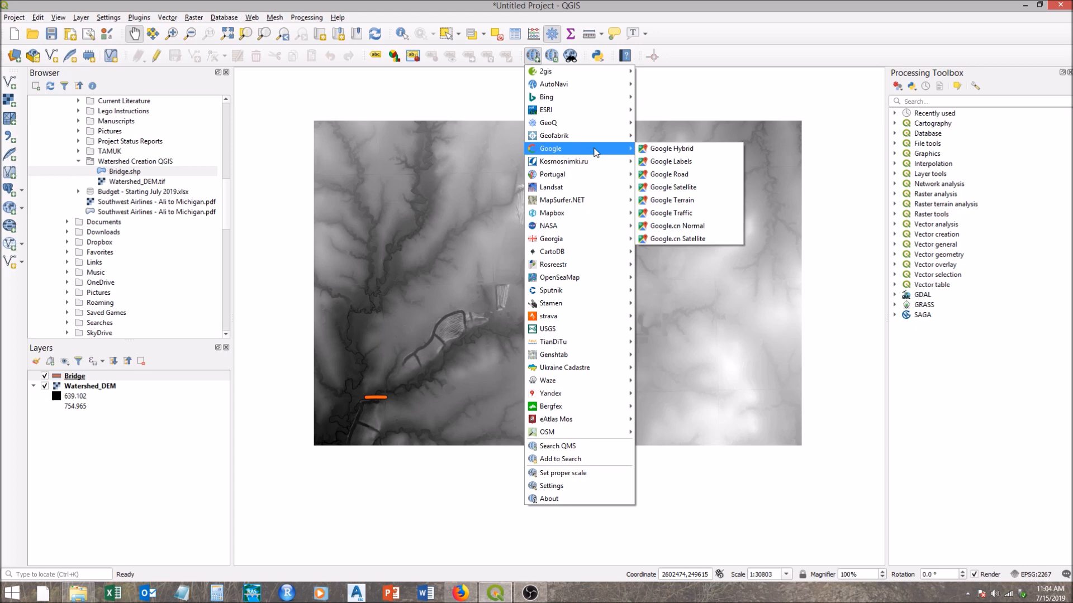
{"action": "left_click", "coordinate": [676, 188]}
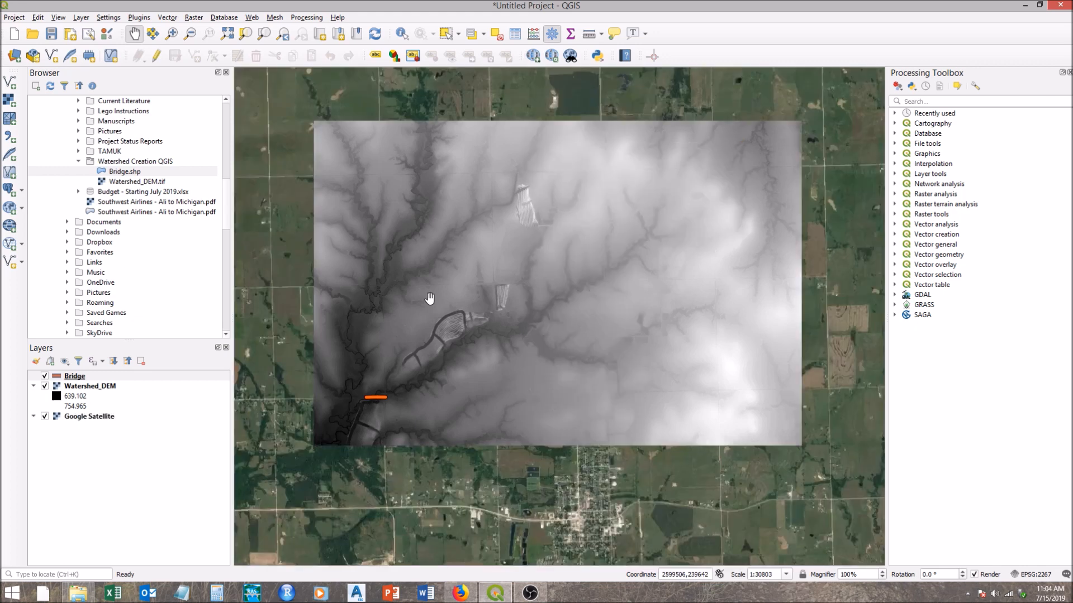
Hide the Watershed_DEM layer and inspect the bridge crossing and its surrounding drainage area on the satellite imagery
{"action": "left_click", "coordinate": [45, 388]}
{"action": "scroll", "coordinate": [348, 403], "scroll_direction": "up", "scroll_amount": 3}
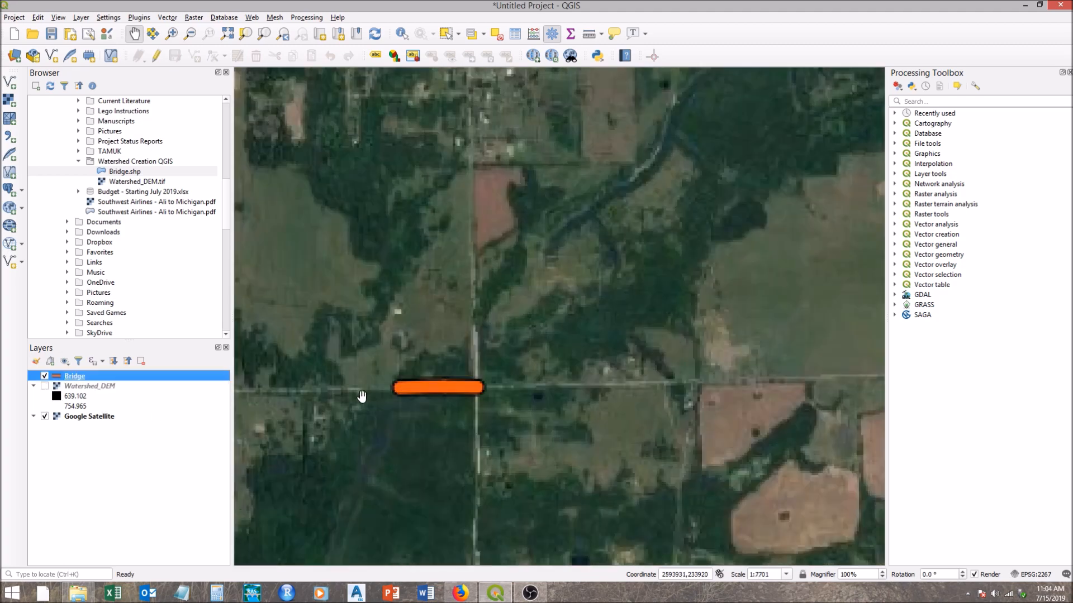
{"action": "scroll", "coordinate": [496, 372], "scroll_direction": "up", "scroll_amount": 1}
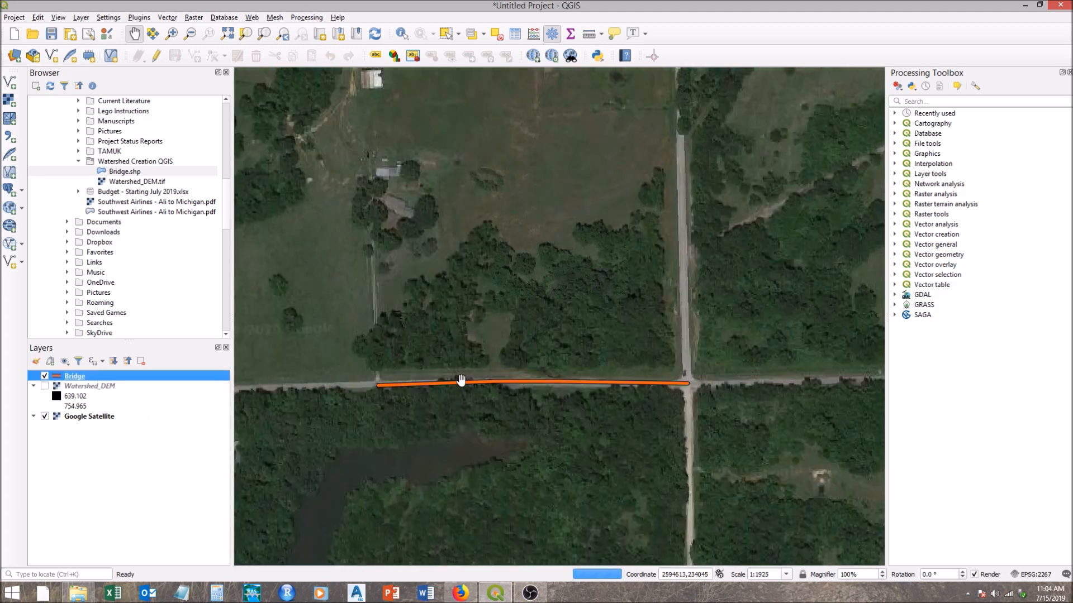
{"action": "scroll", "coordinate": [561, 390], "scroll_direction": "up", "scroll_amount": 2}
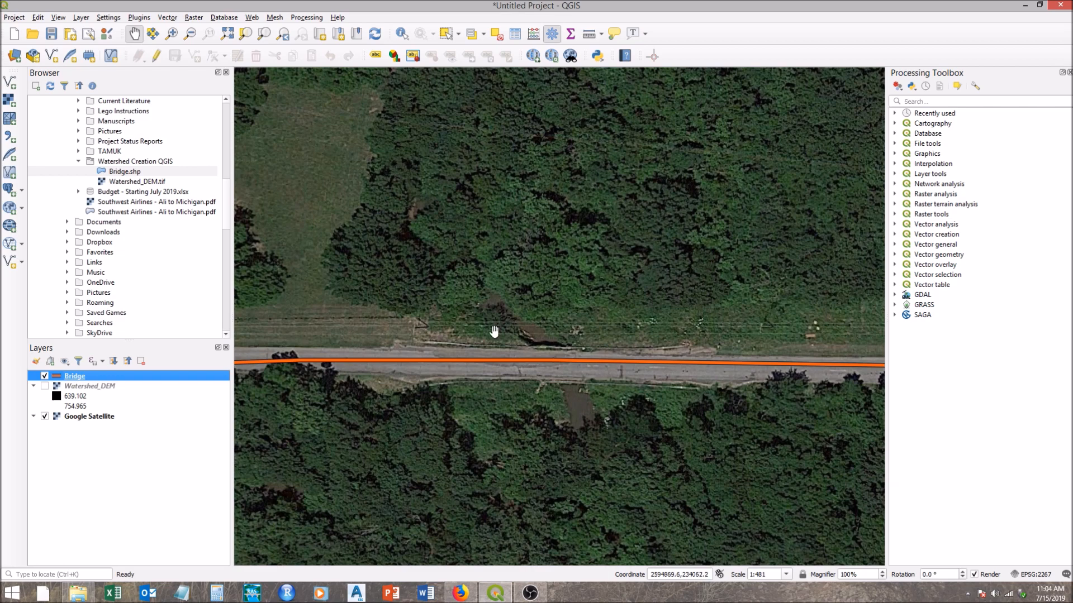
{"action": "scroll", "coordinate": [485, 155], "scroll_direction": "down", "scroll_amount": 5}
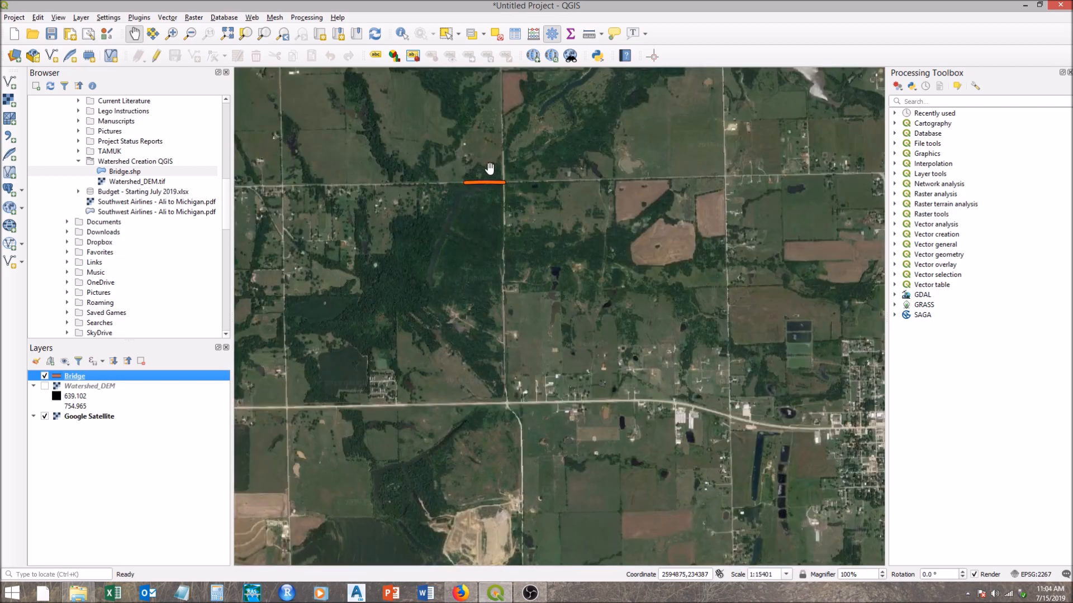
{"action": "left_click_drag", "start_coordinate": [490, 168], "coordinate": [521, 347]}
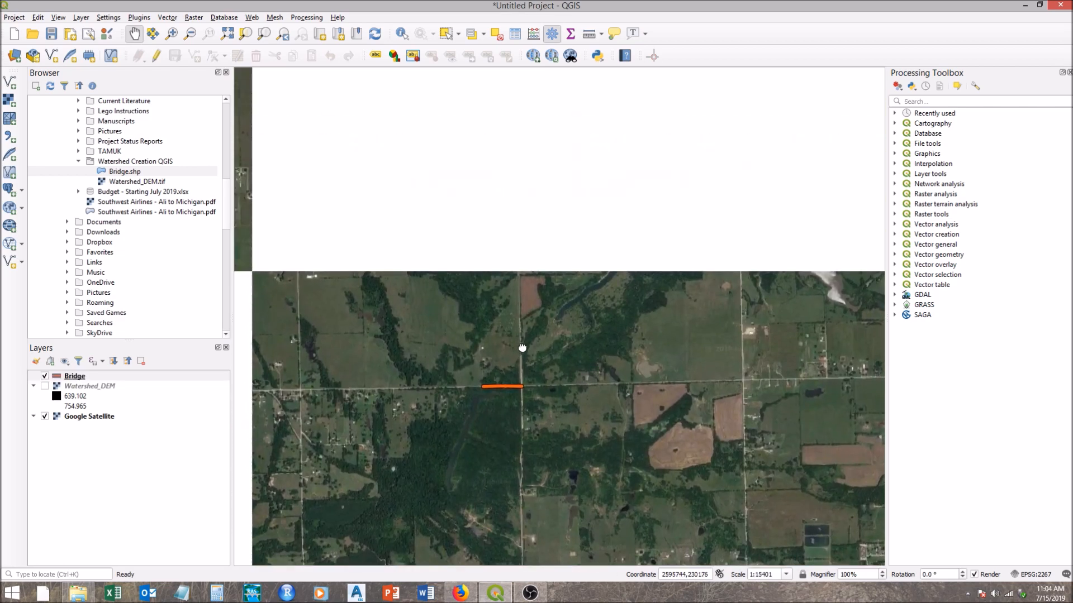
{"action": "scroll", "coordinate": [524, 289], "scroll_direction": "down", "scroll_amount": 1}
{"action": "left_click_drag", "start_coordinate": [562, 195], "coordinate": [559, 323]}
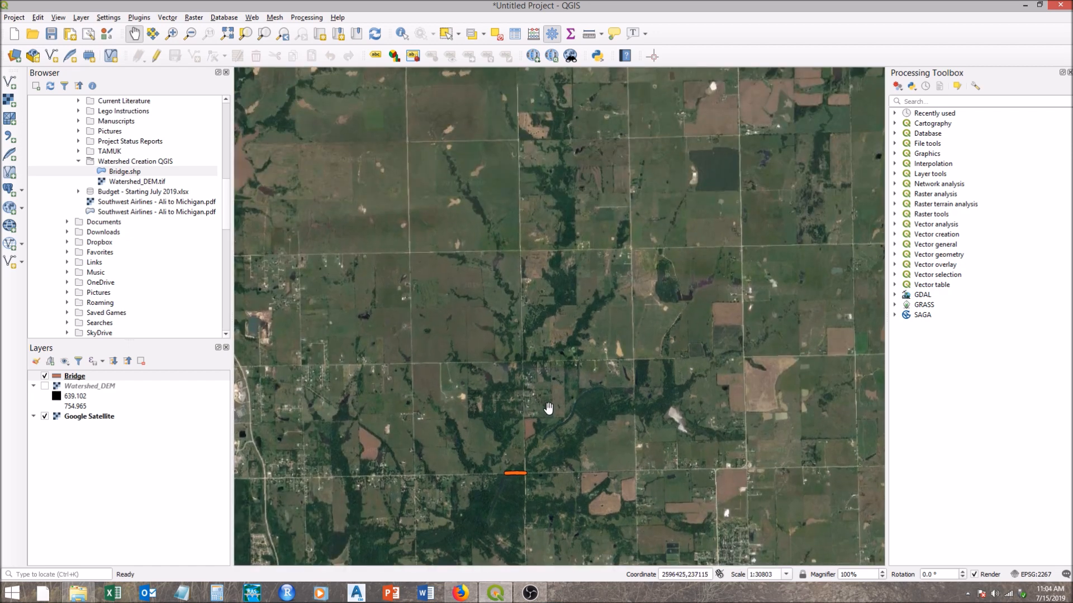
Hide the Google Satellite layer, show the Watershed_DEM layer again and look over the whole elevation raster
{"action": "left_click", "coordinate": [44, 417]}
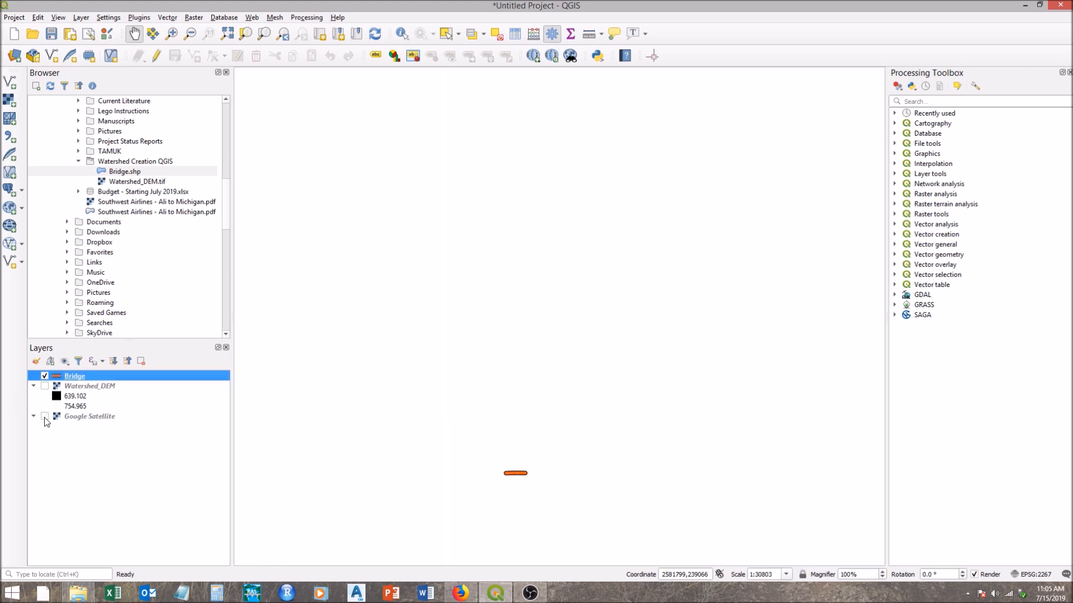
{"action": "left_click", "coordinate": [45, 386]}
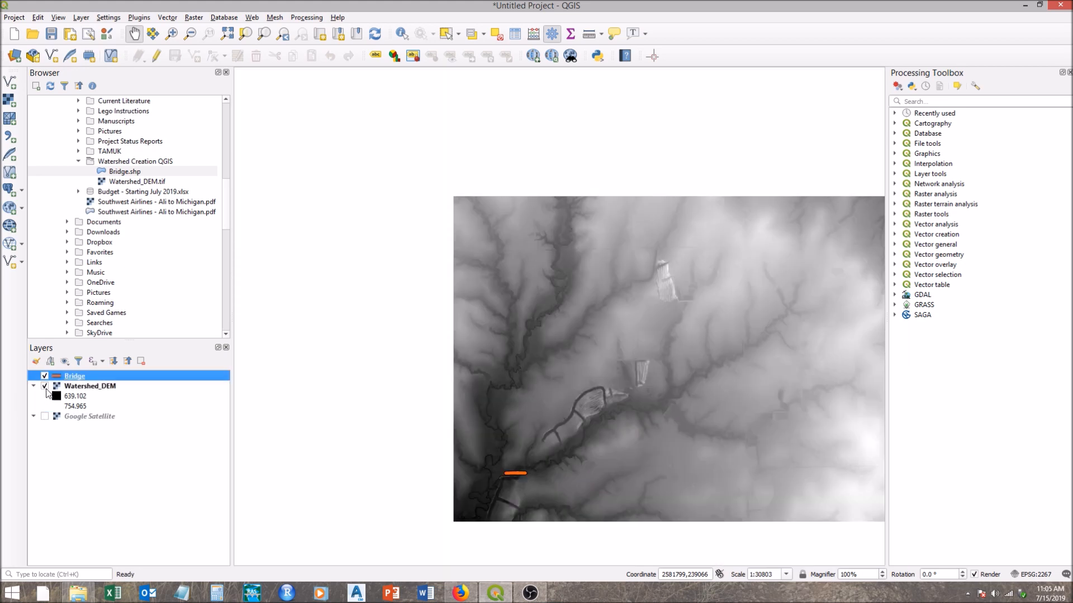
{"action": "left_click_drag", "start_coordinate": [742, 318], "coordinate": [627, 267]}
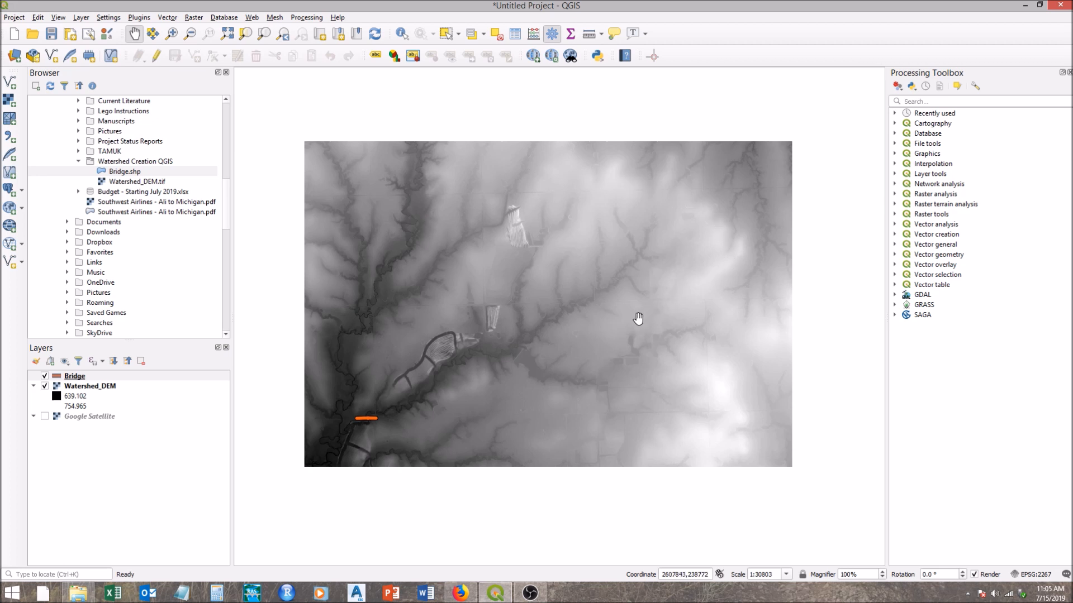
{"action": "left_click_drag", "start_coordinate": [661, 410], "coordinate": [642, 433]}
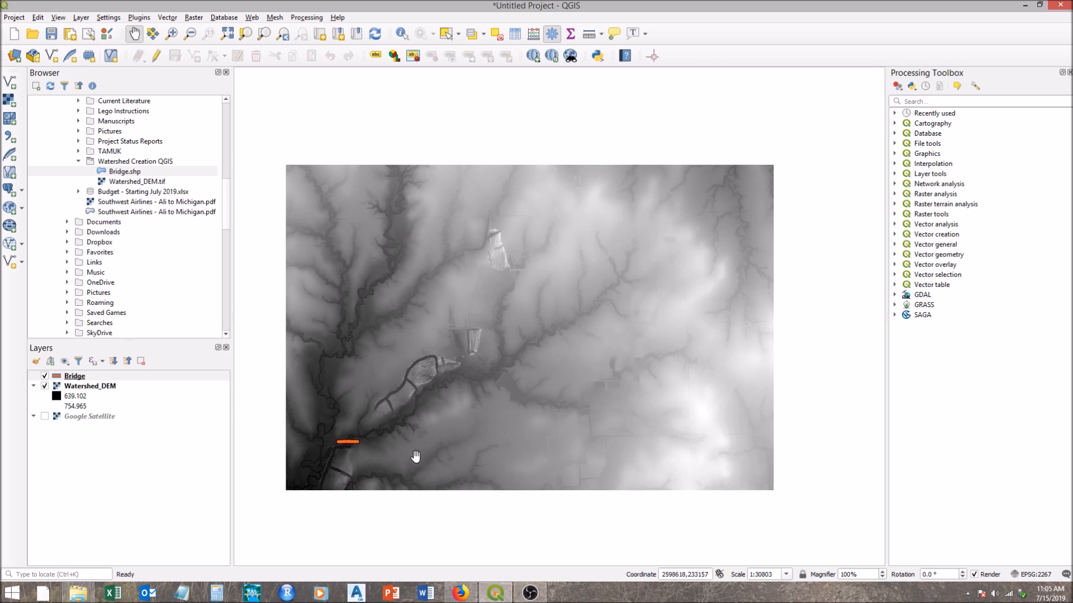
{"action": "left_click_drag", "start_coordinate": [370, 459], "coordinate": [400, 448]}
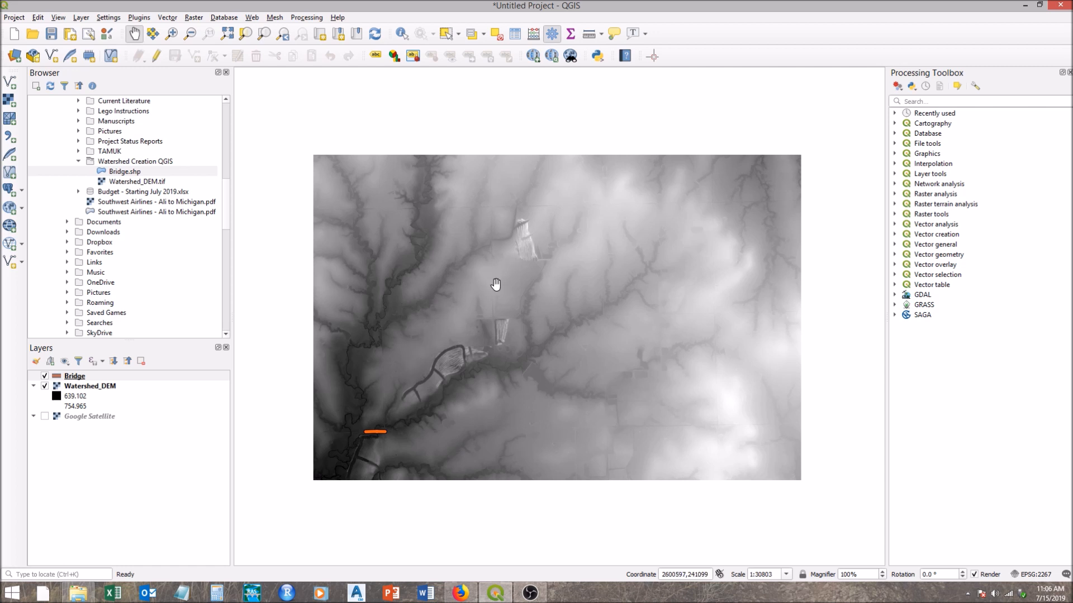
{"action": "scroll", "coordinate": [498, 280], "scroll_direction": "up", "scroll_amount": 1}
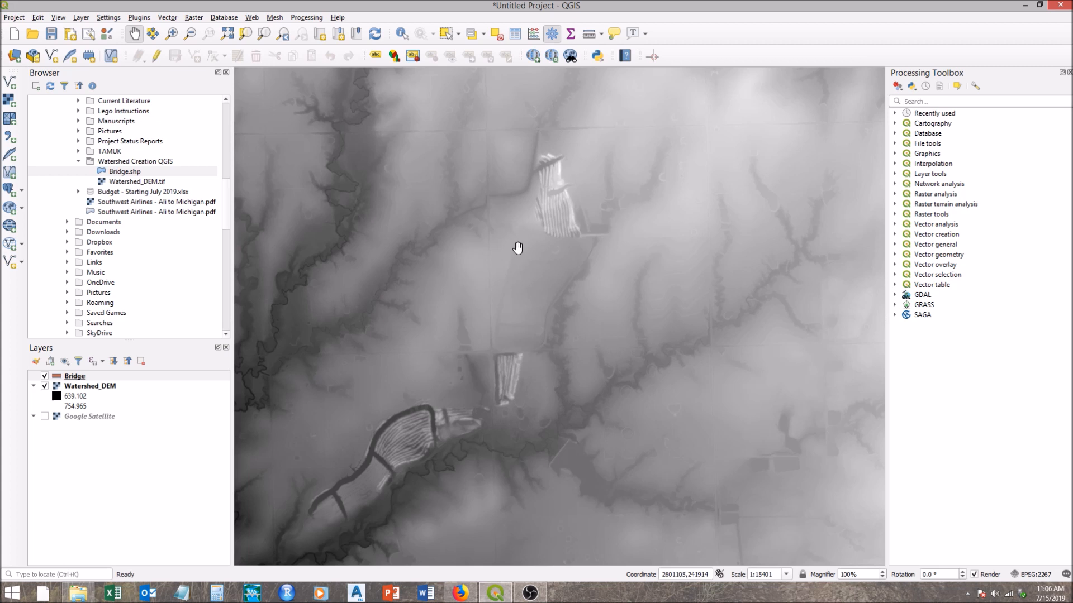
{"action": "scroll", "coordinate": [520, 243], "scroll_direction": "down", "scroll_amount": 1}
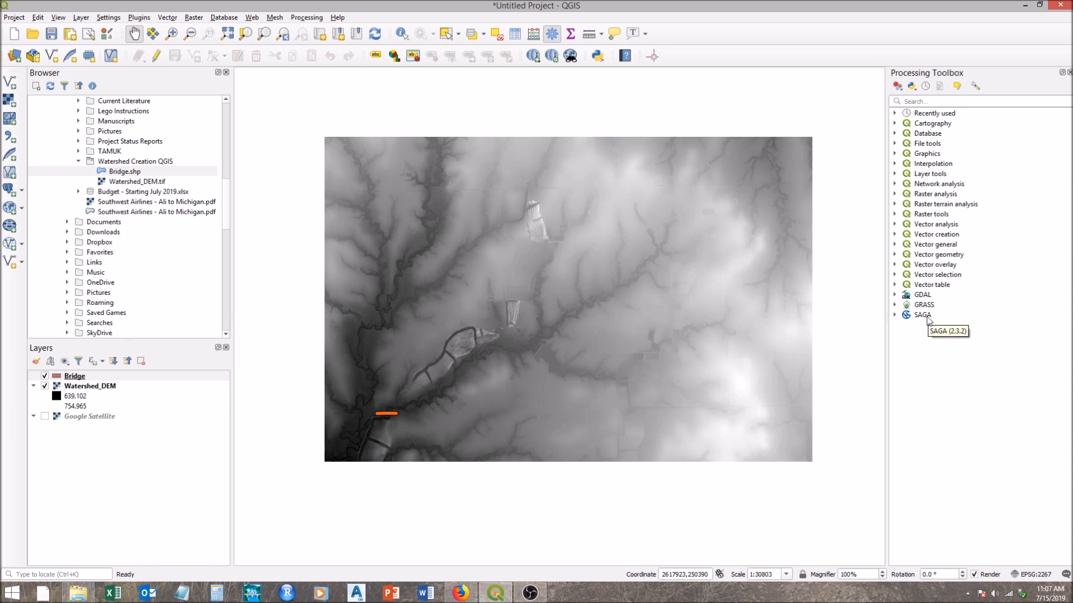
Set up SAGA's Fill Sinks XXL (Wang & Liu) tool with Watershed_DEM as the DEM and a minimum slope of 0.01 degrees
{"action": "left_click", "coordinate": [894, 315]}
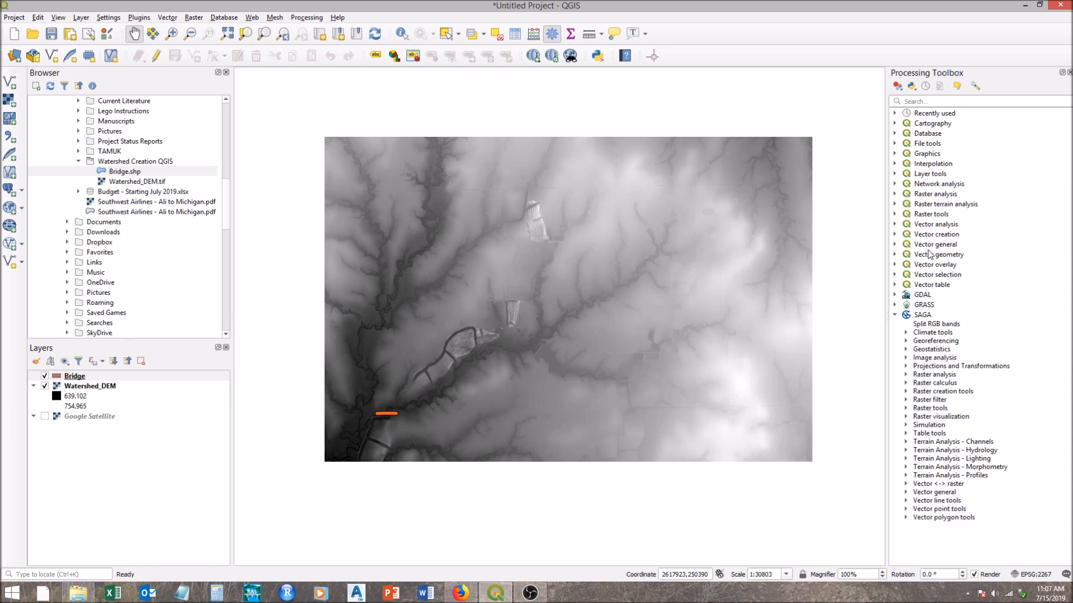
{"action": "left_click", "coordinate": [905, 442]}
{"action": "left_click", "coordinate": [905, 521]}
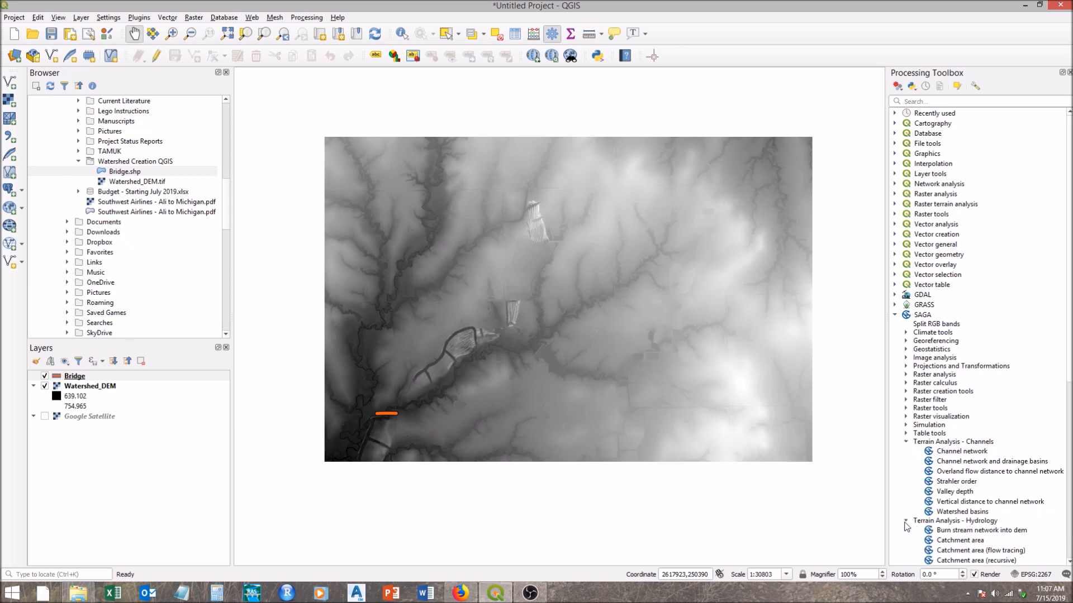
{"action": "scroll", "coordinate": [990, 251], "scroll_direction": "down", "scroll_amount": 9}
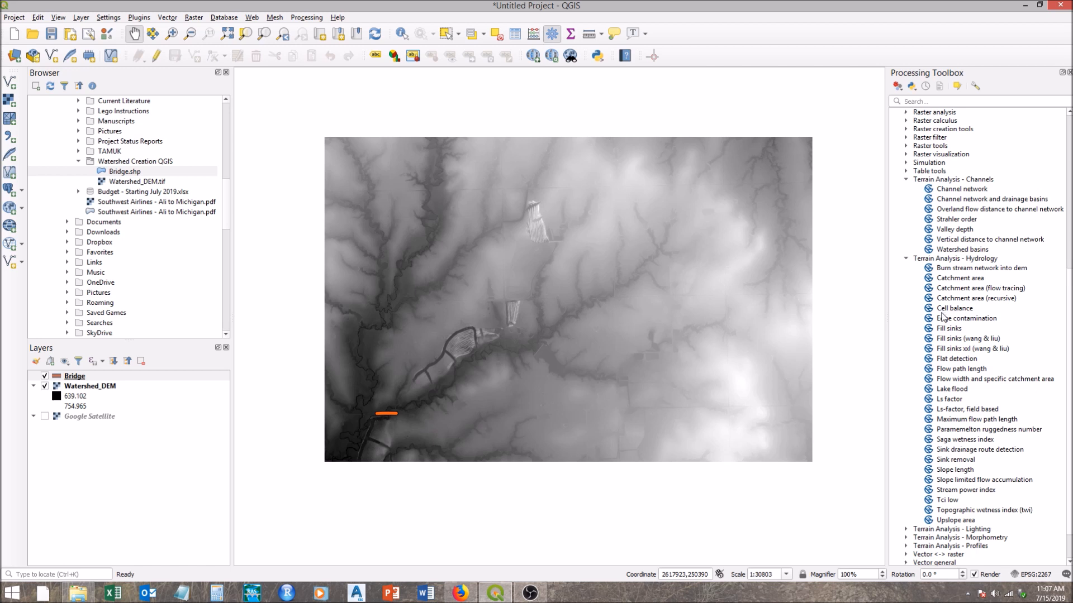
{"action": "left_click", "coordinate": [950, 350]}
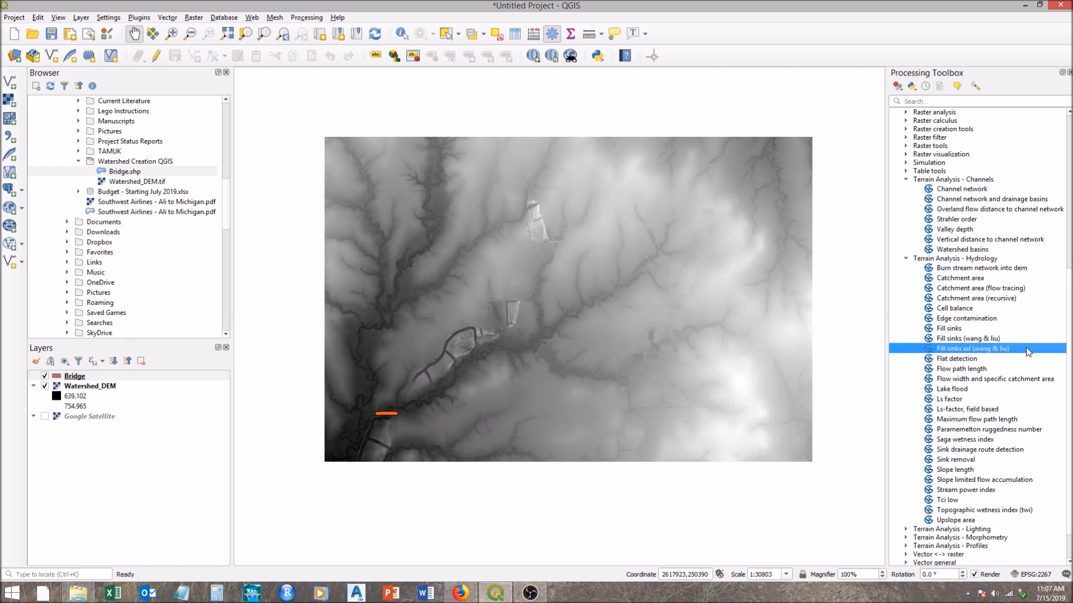
{"action": "double_click", "coordinate": [949, 352]}
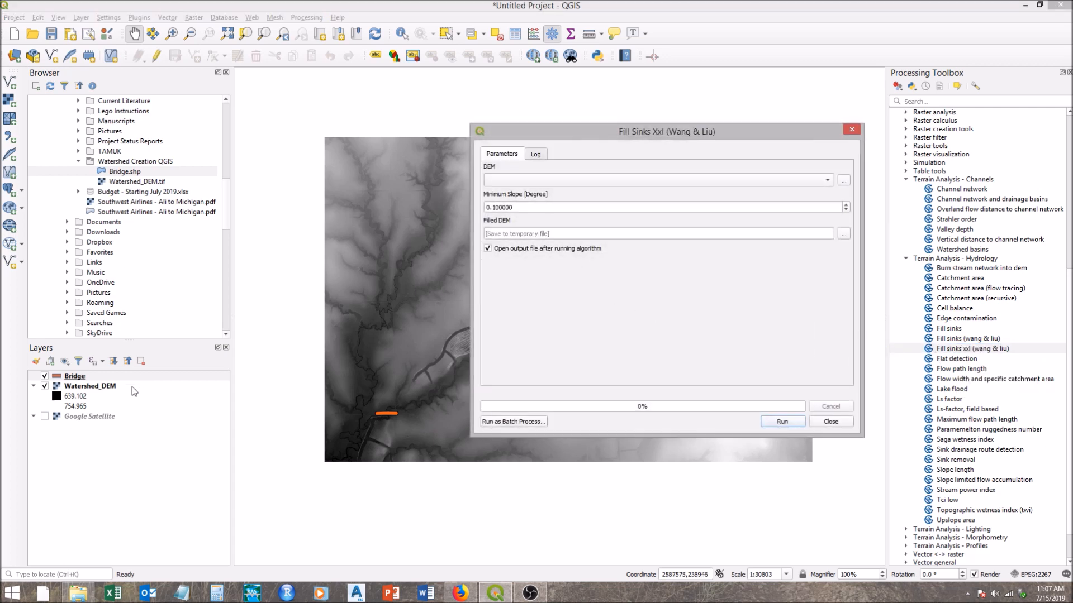
{"action": "left_click", "coordinate": [601, 181]}
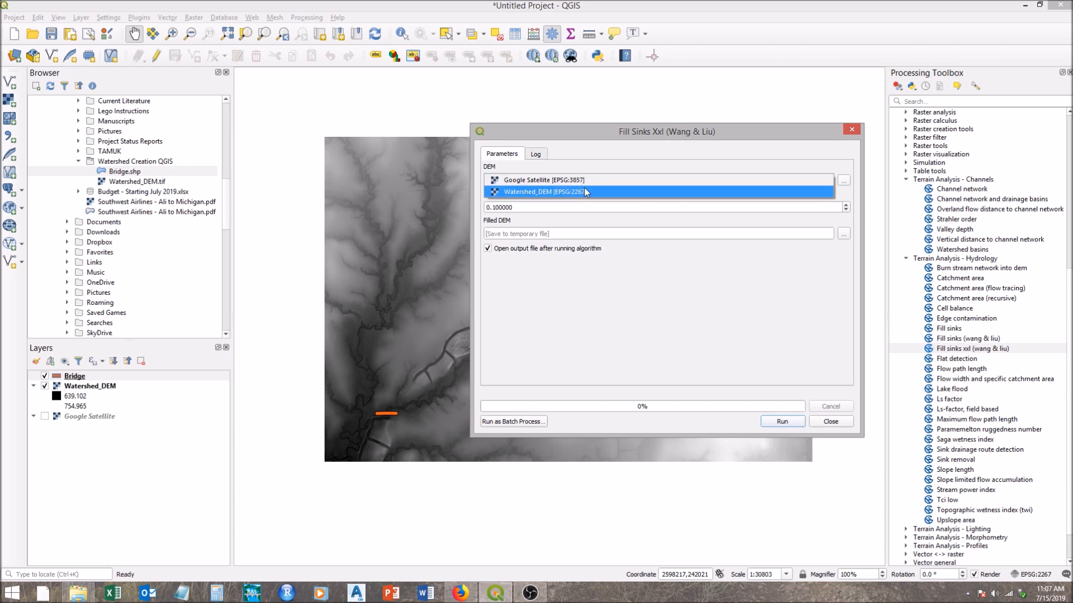
{"action": "left_click", "coordinate": [579, 193]}
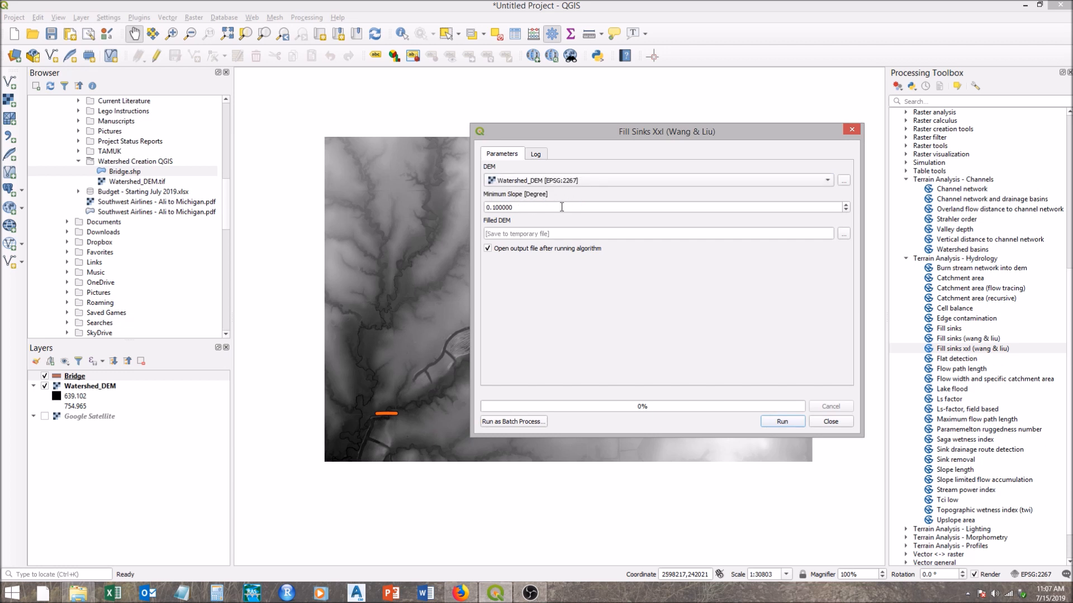
{"action": "left_click", "coordinate": [494, 207]}
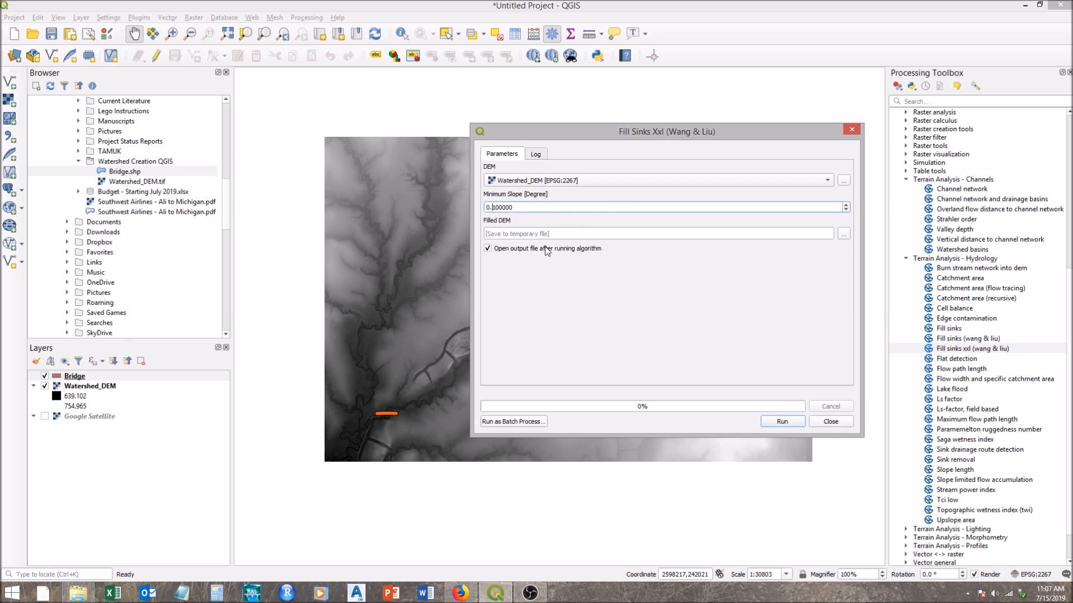
{"action": "type", "text": "0"}
Save the filled DEM output as DEM_Filled in SDAT format in the Watershed Creation QGIS folder and run the sink filling
{"action": "left_click", "coordinate": [843, 234]}
{"action": "left_click", "coordinate": [873, 259]}
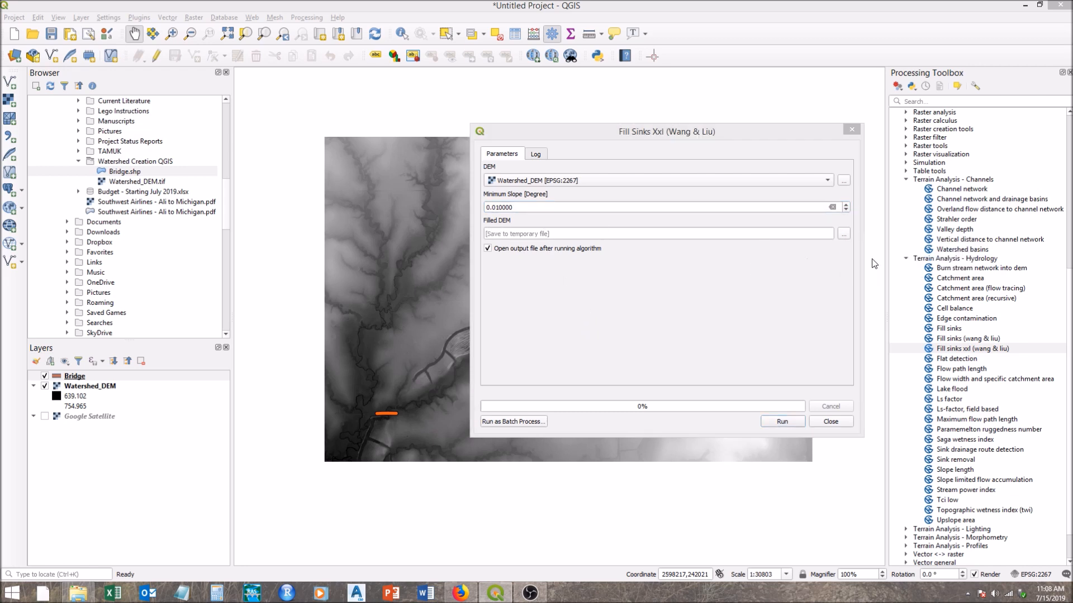
{"action": "type", "text": "DEM_Filled"}
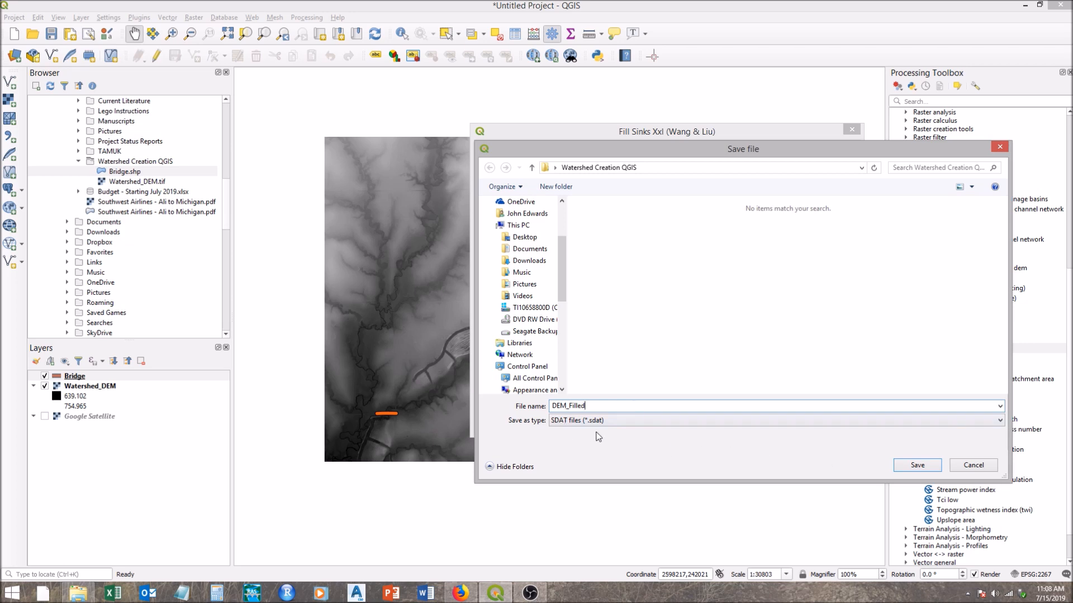
{"action": "left_click", "coordinate": [908, 467]}
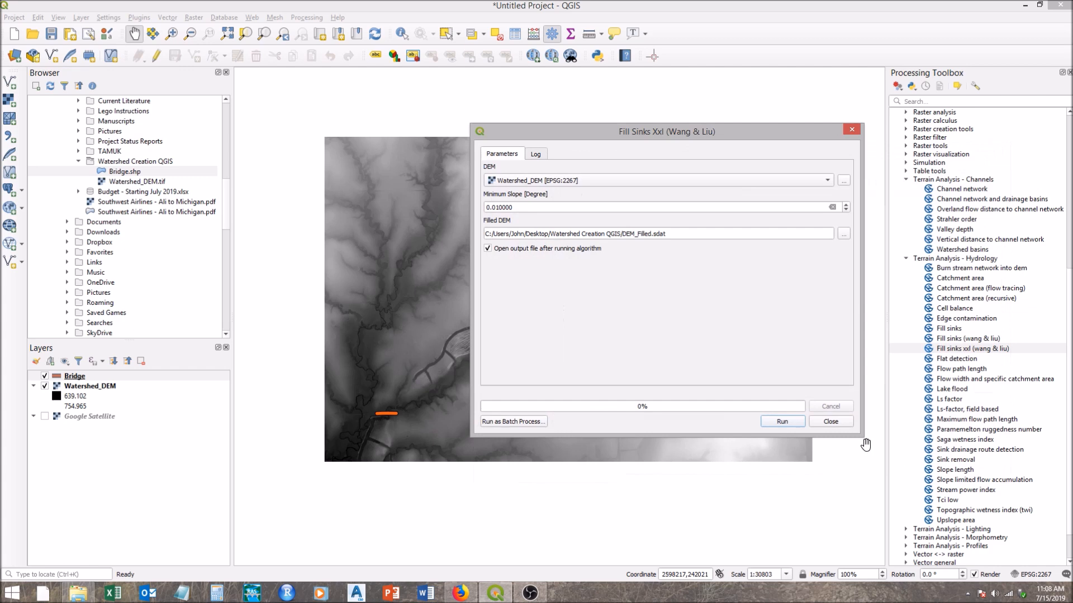
{"action": "left_click", "coordinate": [793, 422]}
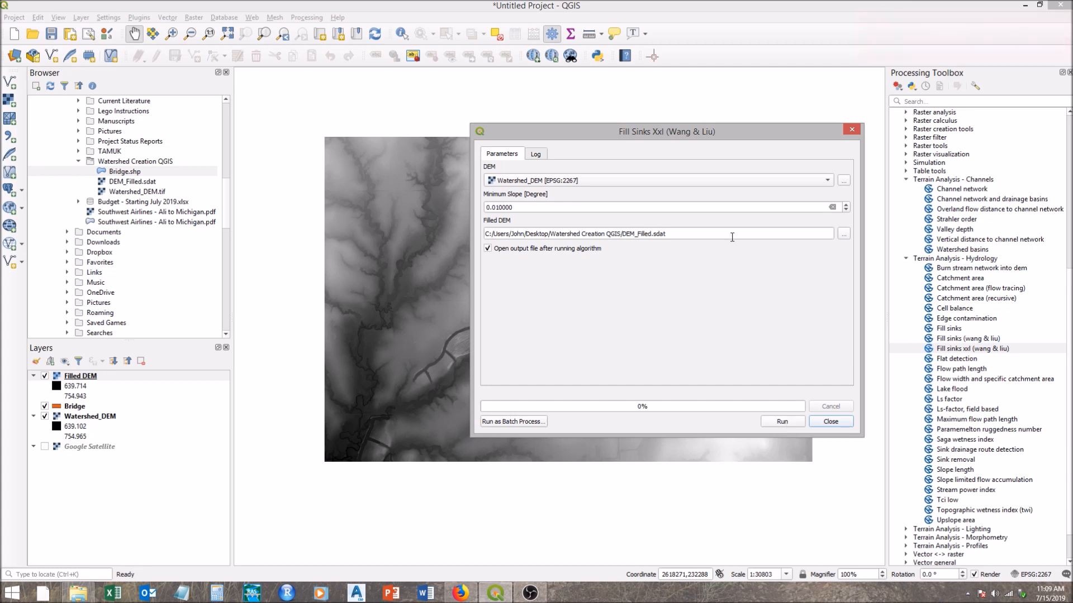
{"action": "left_click", "coordinate": [829, 422]}
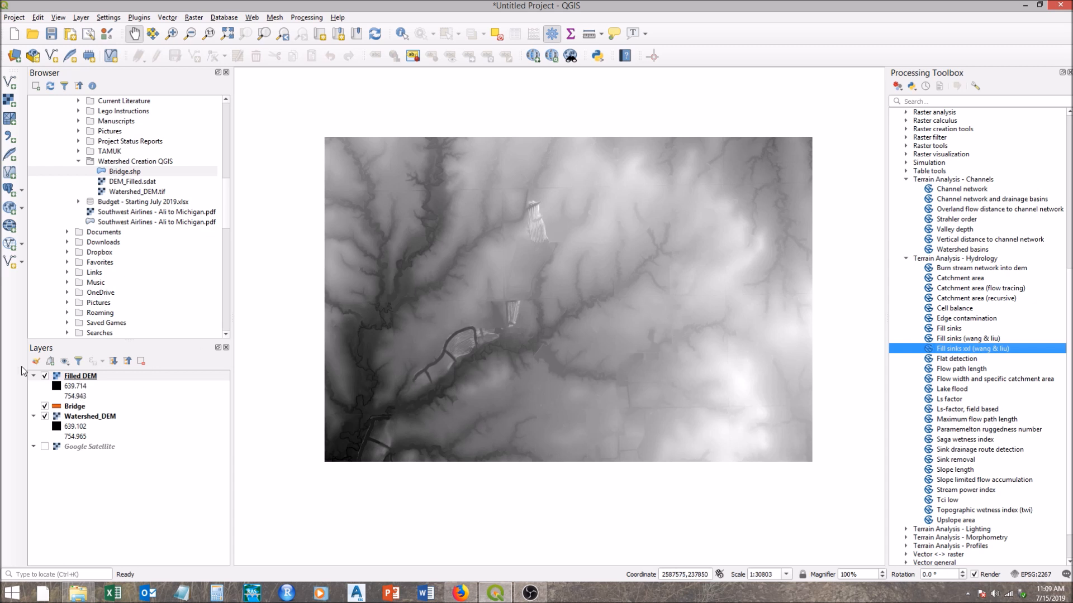
Toggle the Filled DEM layer's visibility repeatedly to compare it with the original Watershed_DEM
{"action": "left_click", "coordinate": [45, 376]}
{"action": "left_click", "coordinate": [44, 377]}
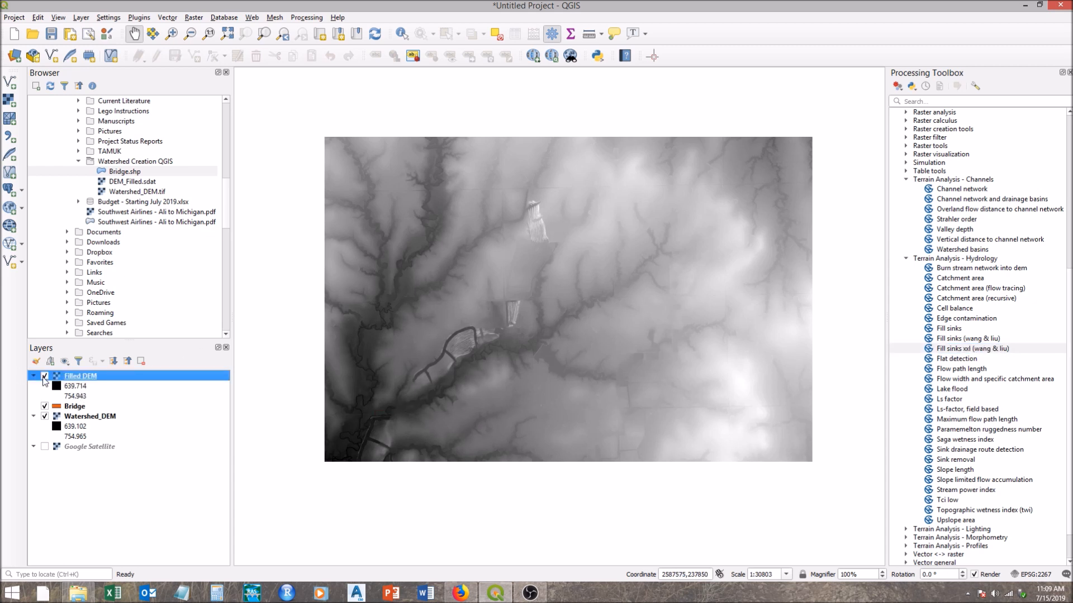
{"action": "left_click", "coordinate": [45, 376]}
{"action": "left_click", "coordinate": [45, 377]}
{"action": "left_click", "coordinate": [45, 377]}
{"action": "left_click", "coordinate": [44, 376]}
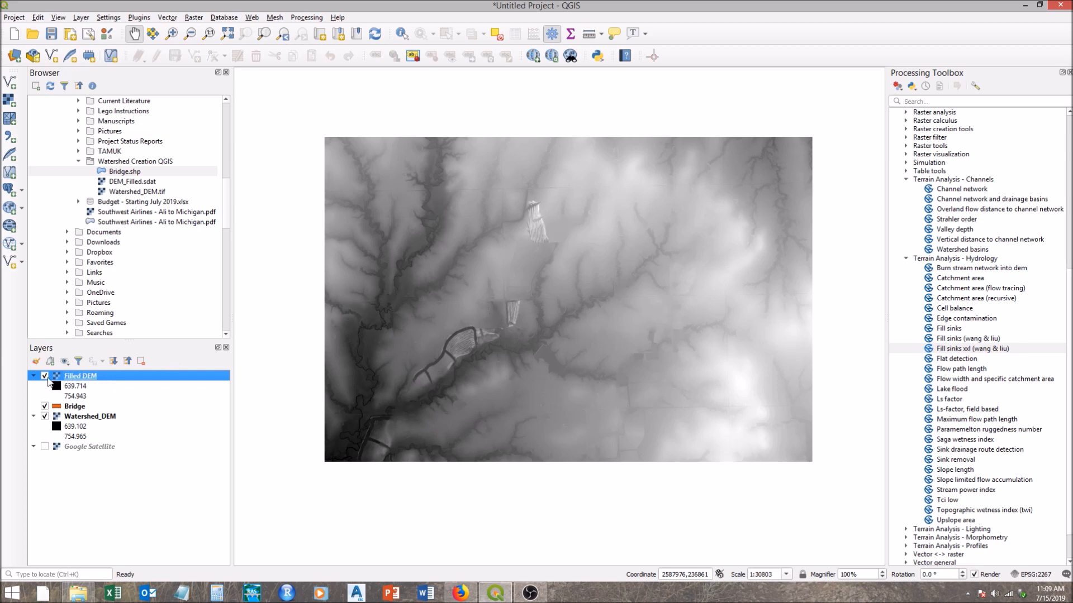
Show the Google Satellite layer, hide Watershed_DEM, and briefly hide Filled DEM to compare the drainage pattern with the imagery
{"action": "left_click", "coordinate": [44, 447]}
{"action": "left_click", "coordinate": [45, 417]}
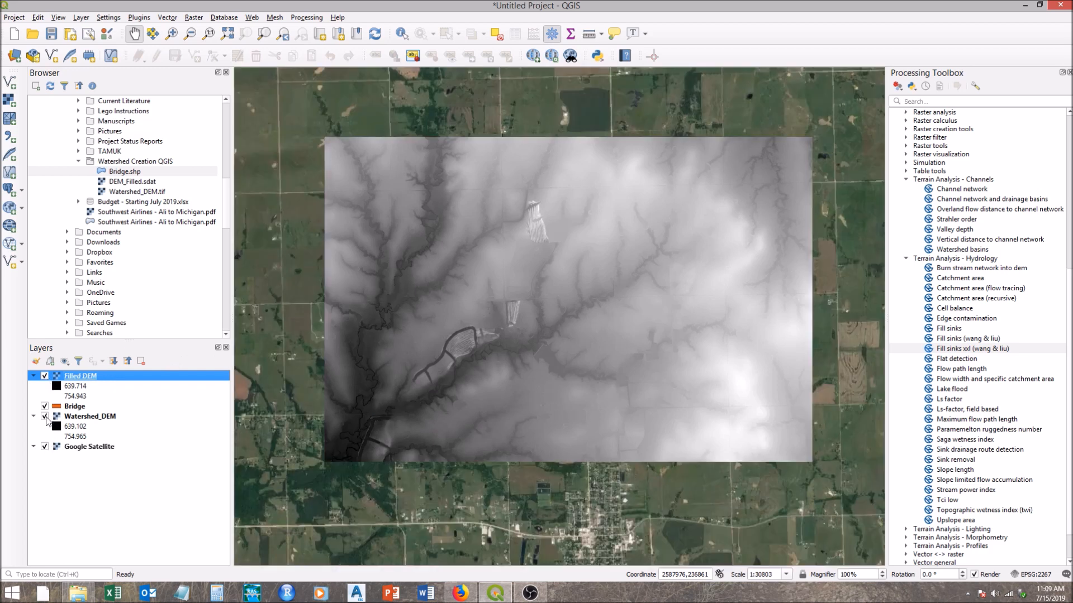
{"action": "left_click", "coordinate": [45, 377]}
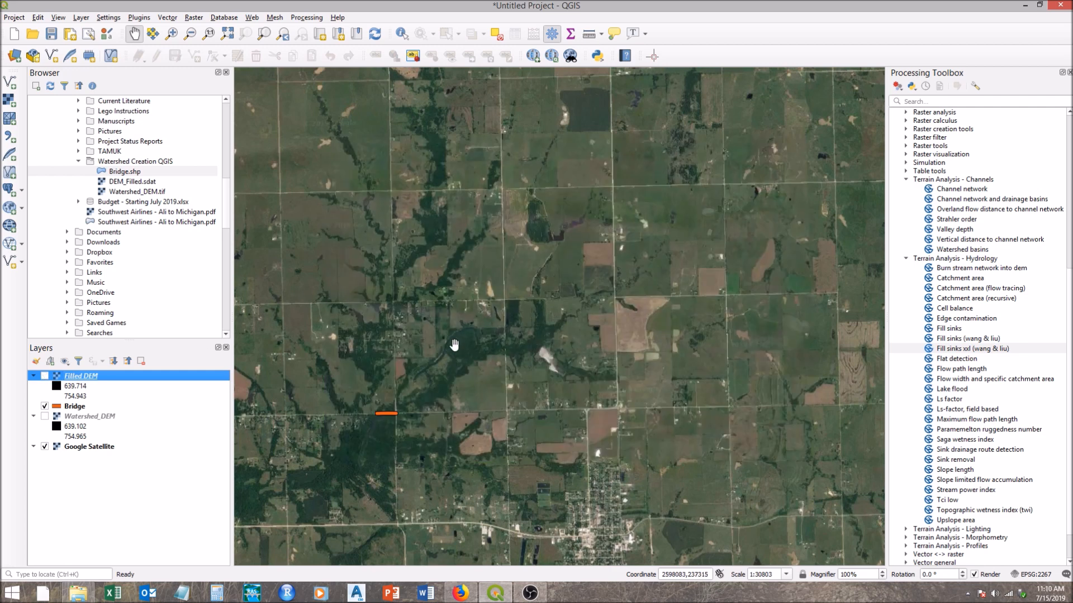
{"action": "left_click", "coordinate": [45, 375]}
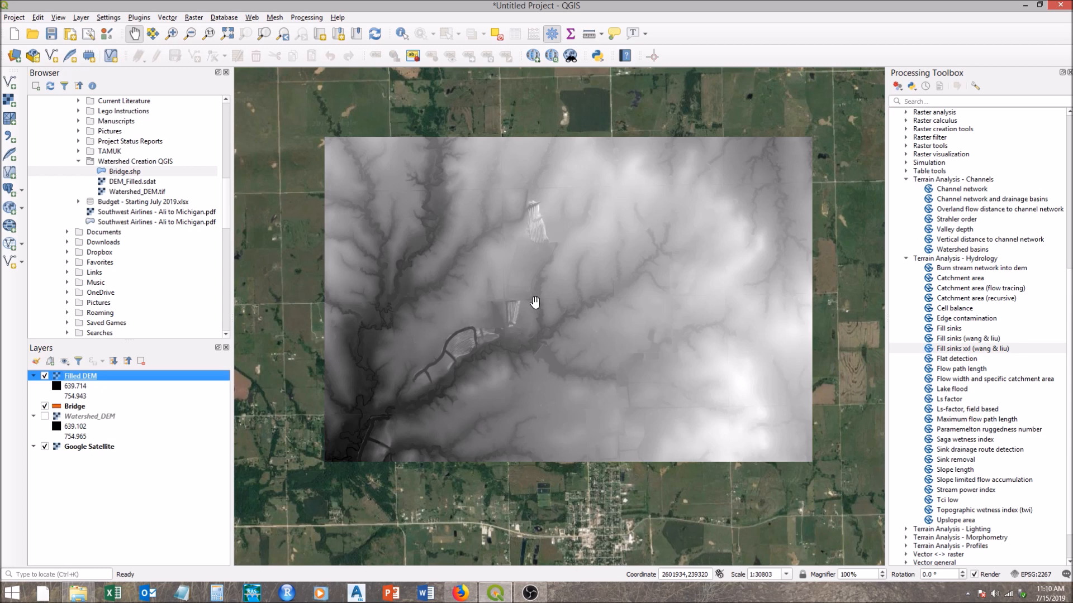
In SAGA's Channel Network and Drainage Basins tool, disable loading of Flow Direction, Flow Connectivity, Strahler Order, the first Drainage Basins output and Junctions
{"action": "double_click", "coordinate": [955, 200]}
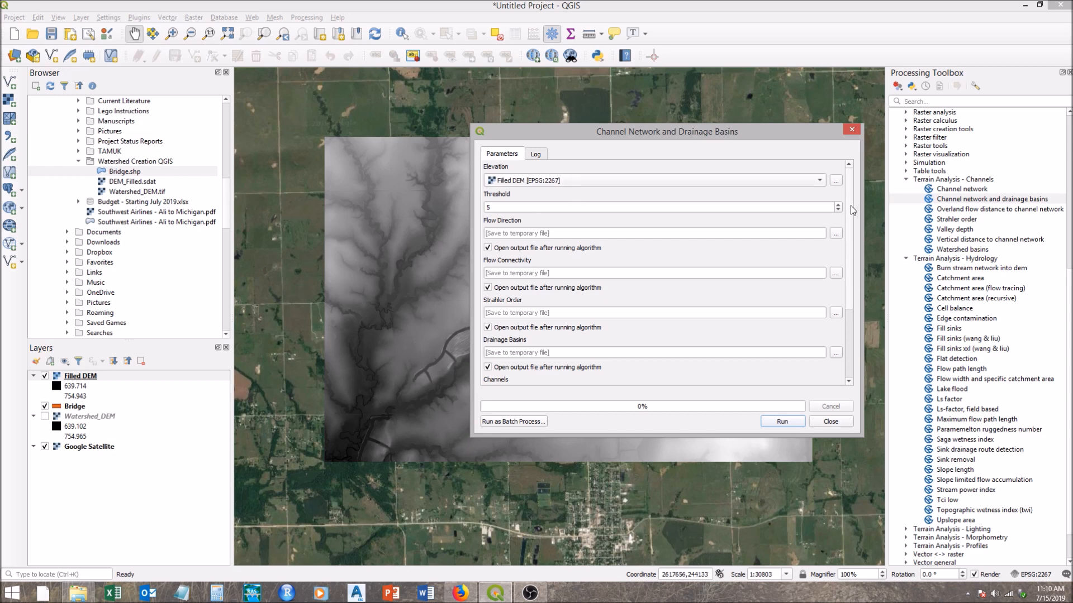
{"action": "scroll", "coordinate": [852, 289], "scroll_direction": "down", "scroll_amount": 3}
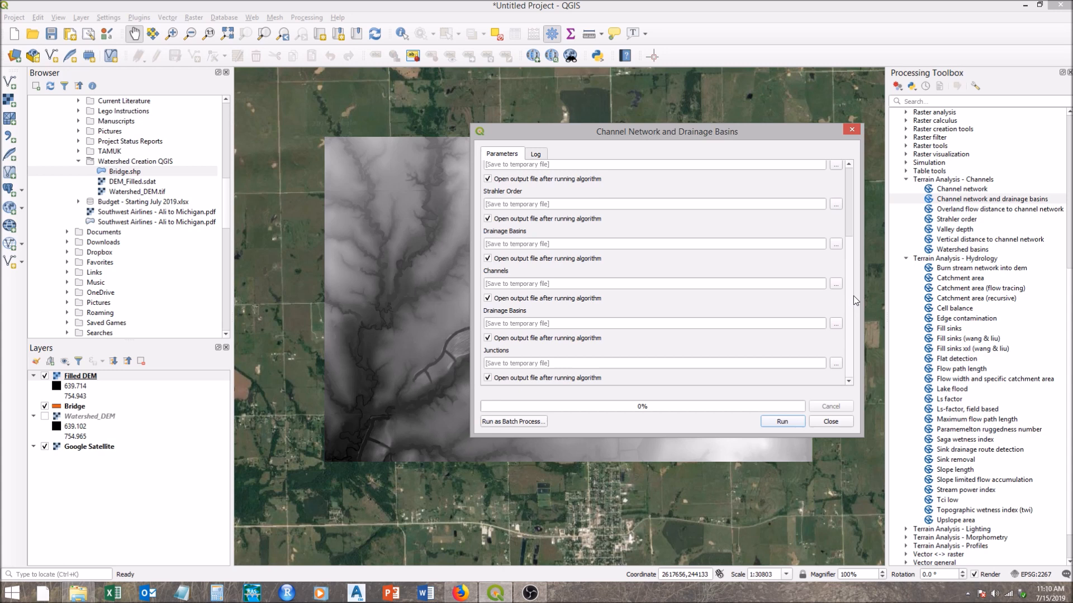
{"action": "scroll", "coordinate": [854, 287], "scroll_direction": "up", "scroll_amount": 2}
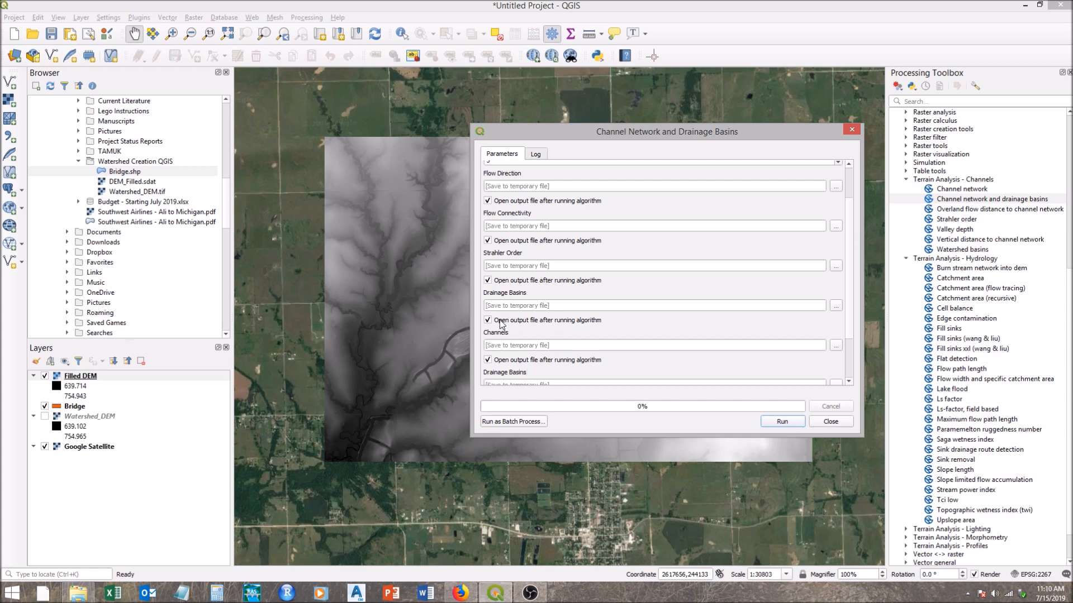
{"action": "left_click", "coordinate": [488, 201]}
{"action": "left_click", "coordinate": [487, 241]}
{"action": "left_click", "coordinate": [487, 281]}
{"action": "scroll", "coordinate": [523, 267], "scroll_direction": "down", "scroll_amount": 2}
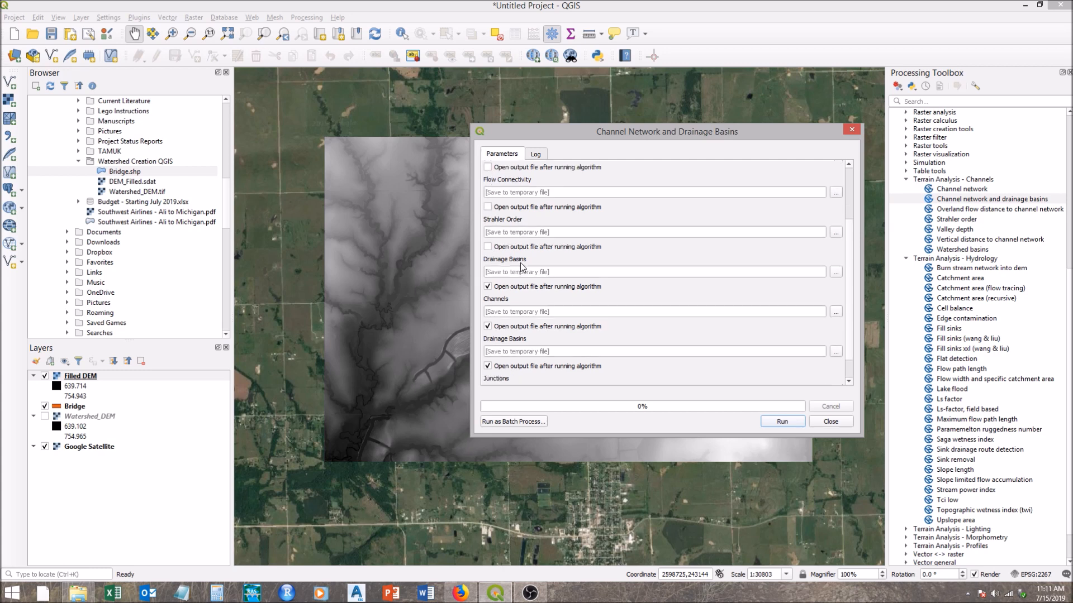
{"action": "left_click", "coordinate": [488, 259]}
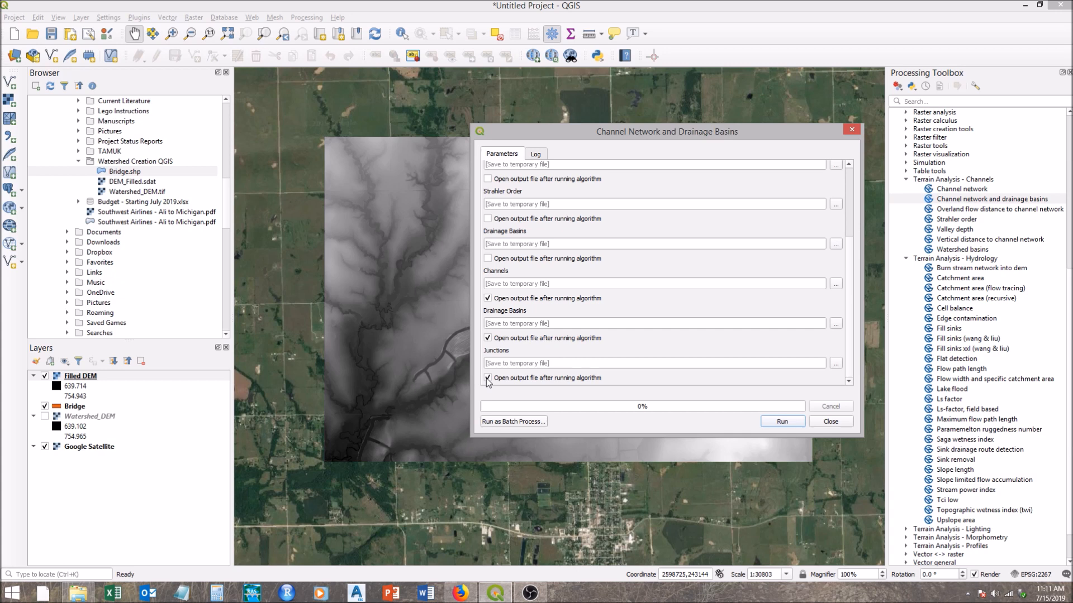
{"action": "left_click", "coordinate": [488, 378]}
Set the Channels output to save as the shapefile Channels and the second Drainage Basins output as the shapefile Basins
{"action": "left_click", "coordinate": [836, 284]}
{"action": "left_click", "coordinate": [872, 302]}
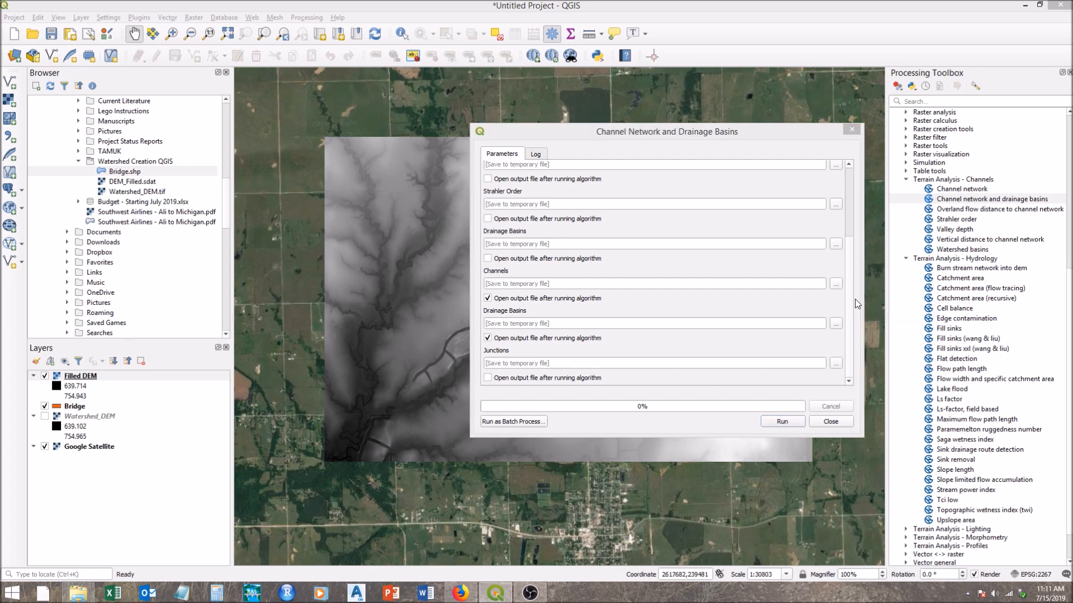
{"action": "type", "text": "Channels"}
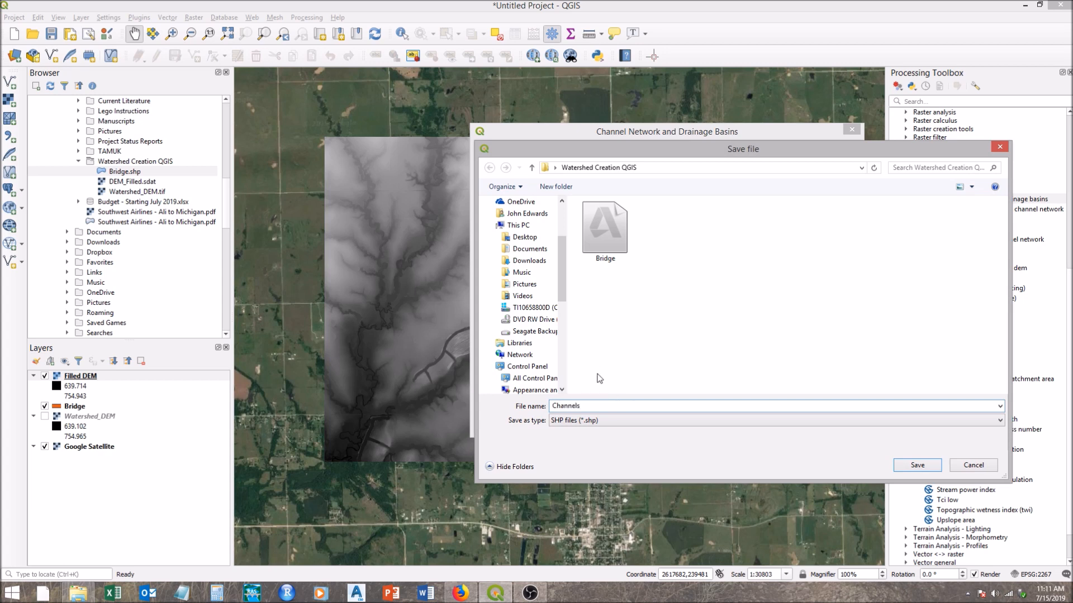
{"action": "left_click", "coordinate": [903, 472]}
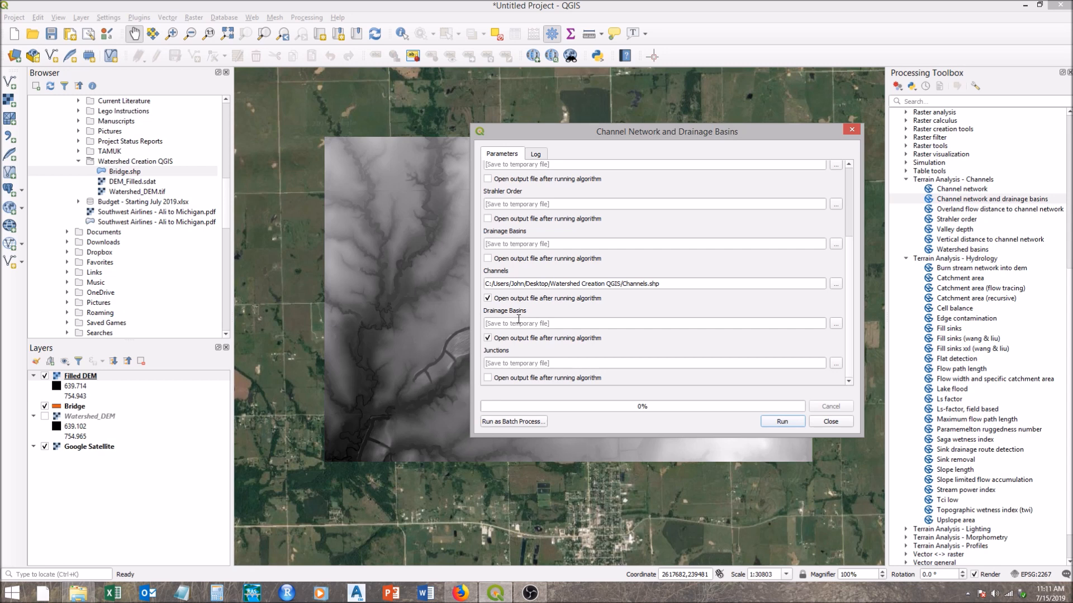
{"action": "left_click", "coordinate": [835, 324]}
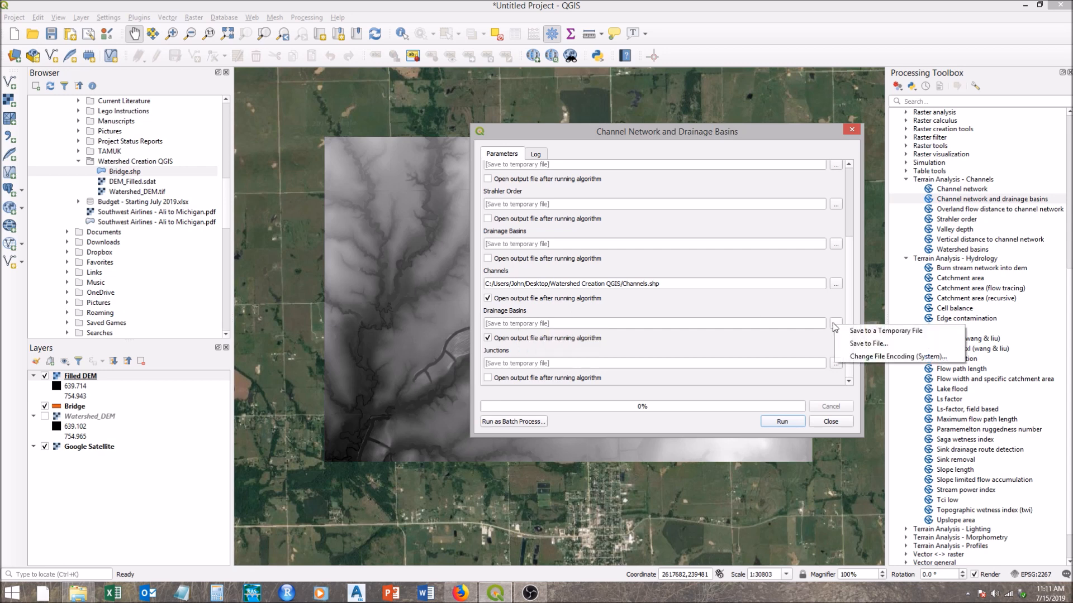
{"action": "left_click", "coordinate": [844, 343]}
{"action": "type", "text": "Basins"}
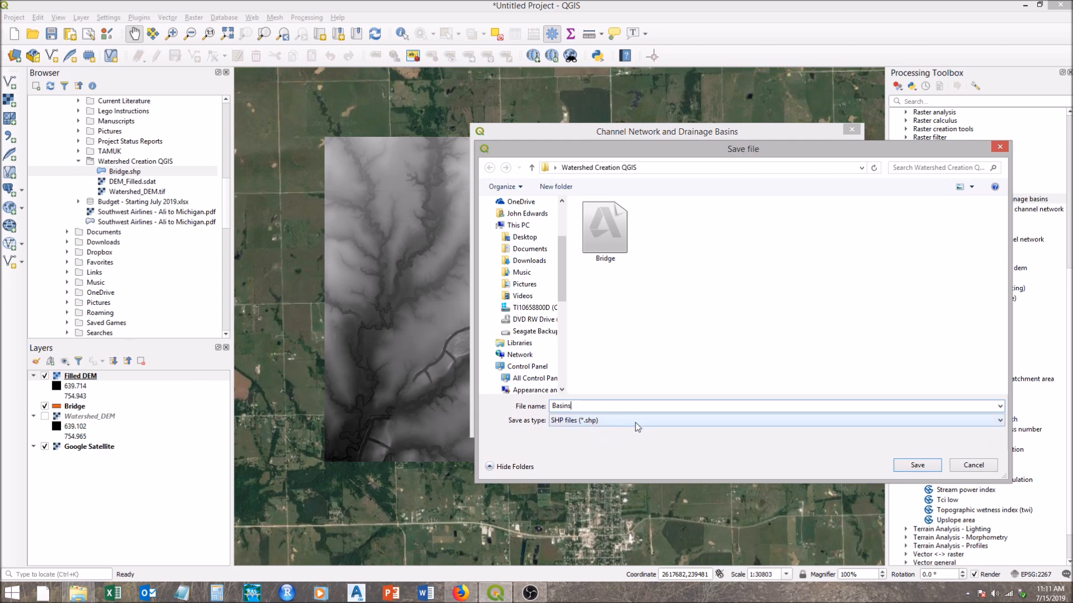
{"action": "left_click", "coordinate": [919, 465]}
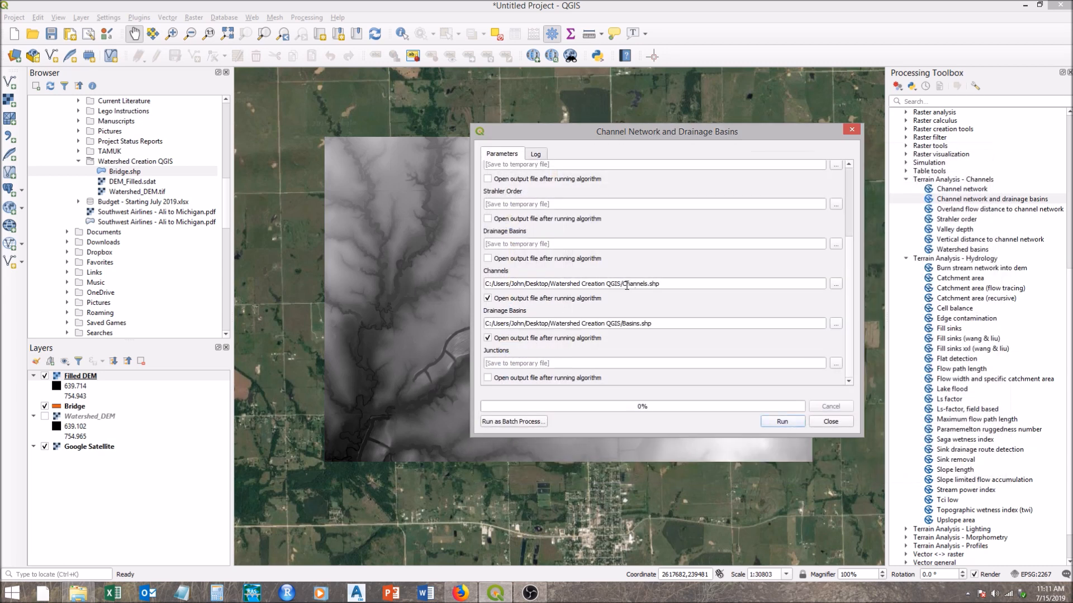
Review the channel network parameters and run the tool on Filled DEM with a threshold of 5
{"action": "scroll", "coordinate": [844, 330], "scroll_direction": "up", "scroll_amount": 4}
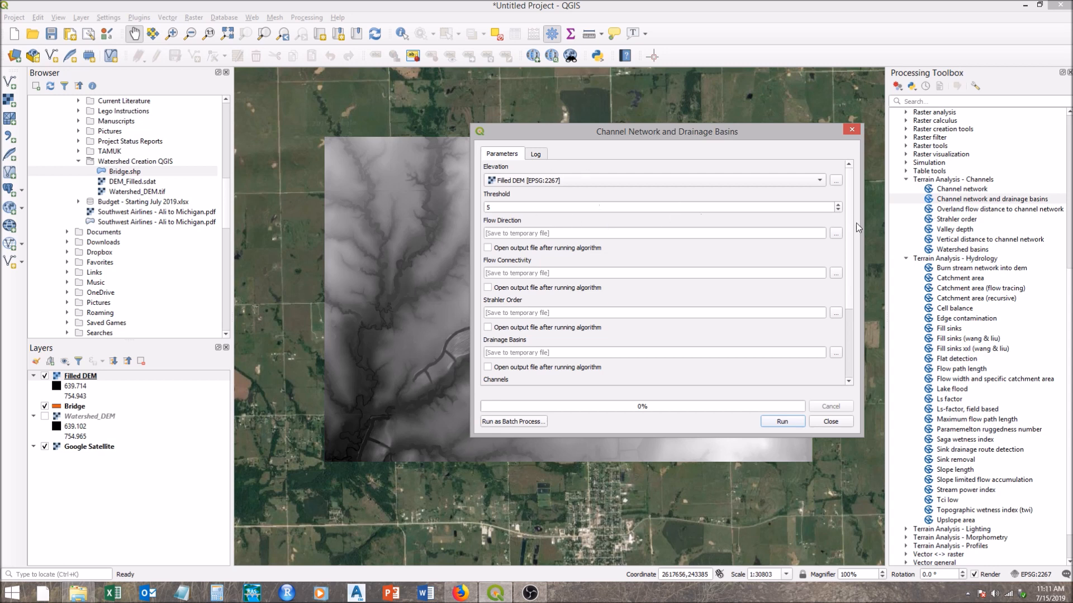
{"action": "scroll", "coordinate": [851, 224], "scroll_direction": "down", "scroll_amount": 3}
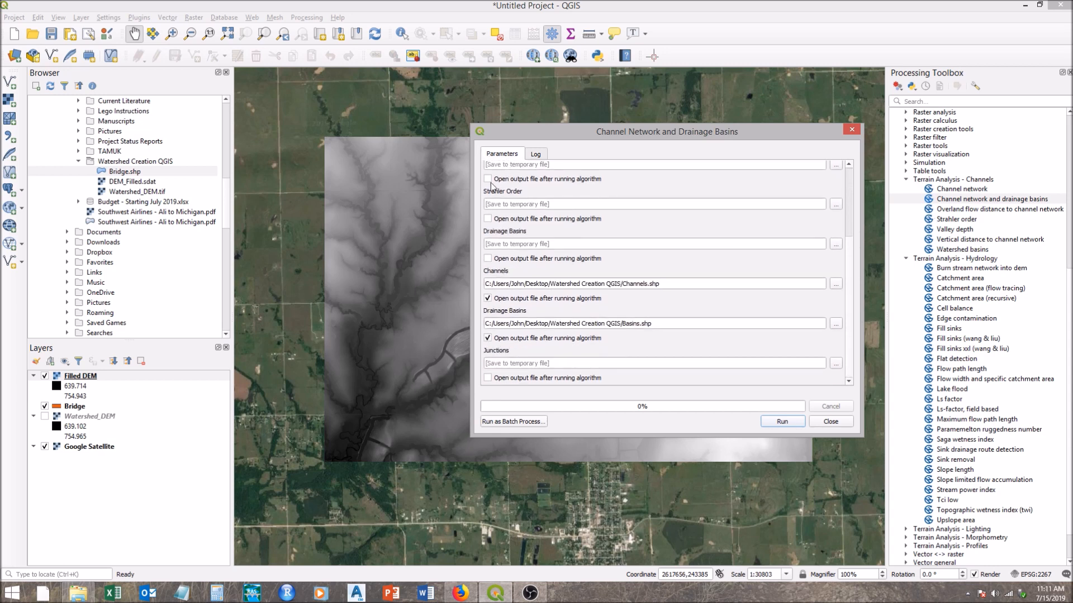
{"action": "left_click", "coordinate": [777, 422]}
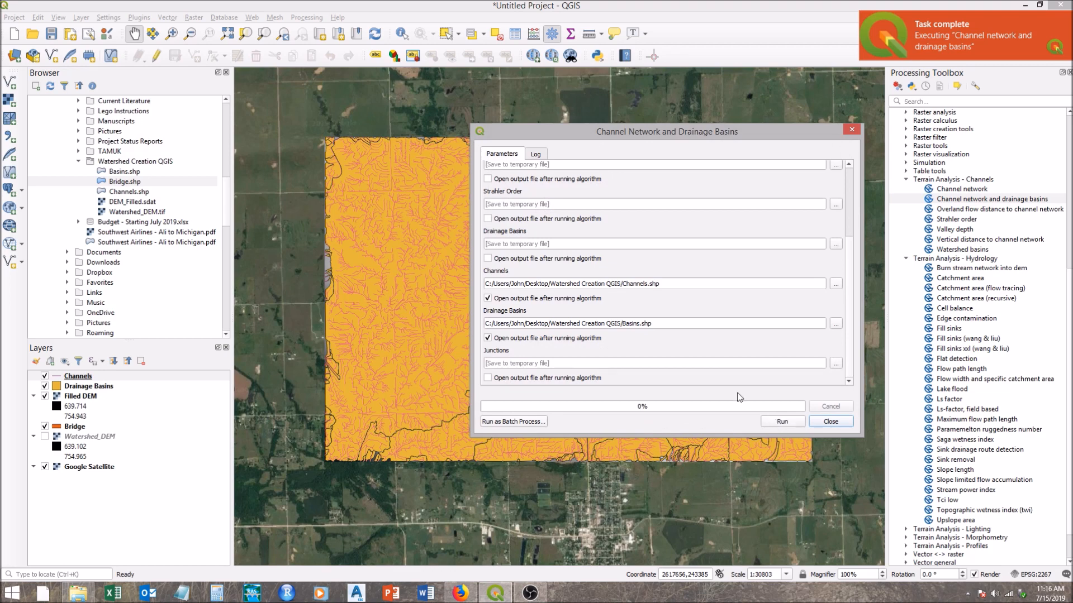
{"action": "left_click", "coordinate": [823, 422]}
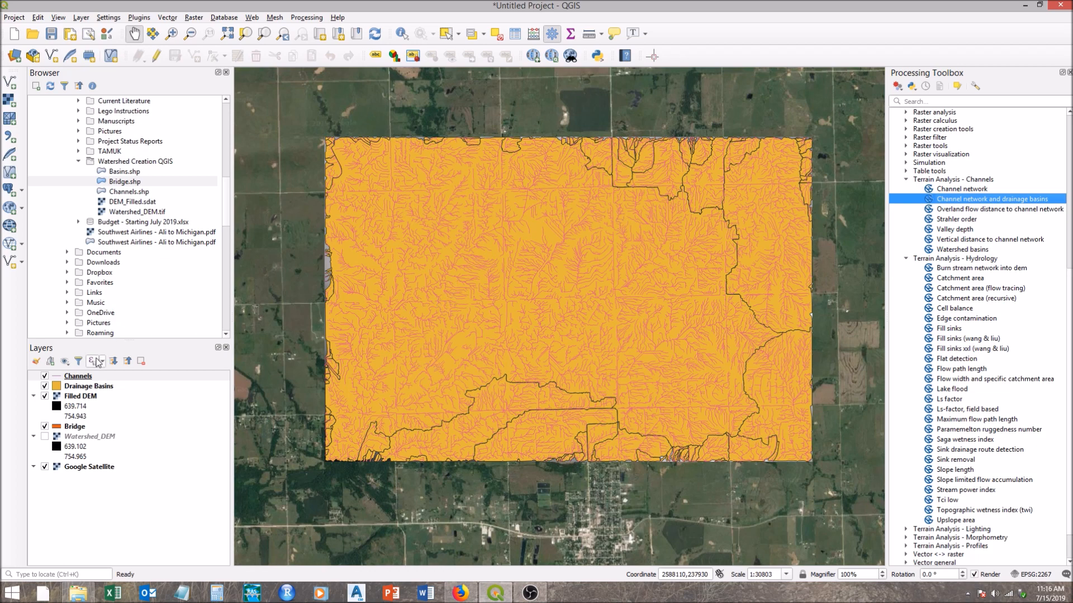
Hide the Drainage Basins layer and move the Bridge layer above Filled DEM in the layer order
{"action": "left_click", "coordinate": [46, 390]}
{"action": "left_click", "coordinate": [45, 386]}
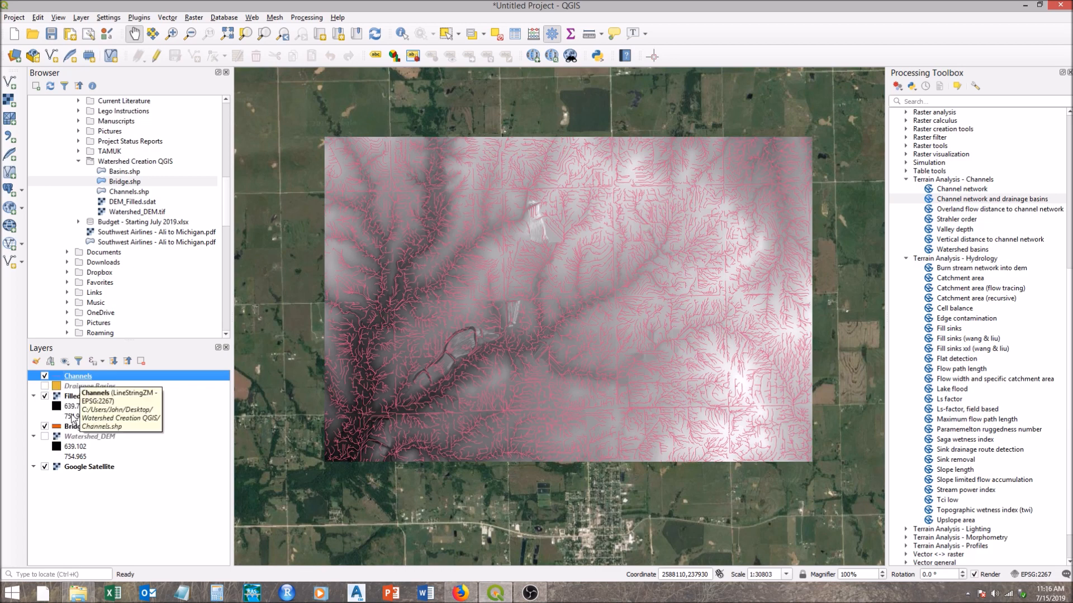
{"action": "left_click_drag", "start_coordinate": [76, 428], "coordinate": [81, 396]}
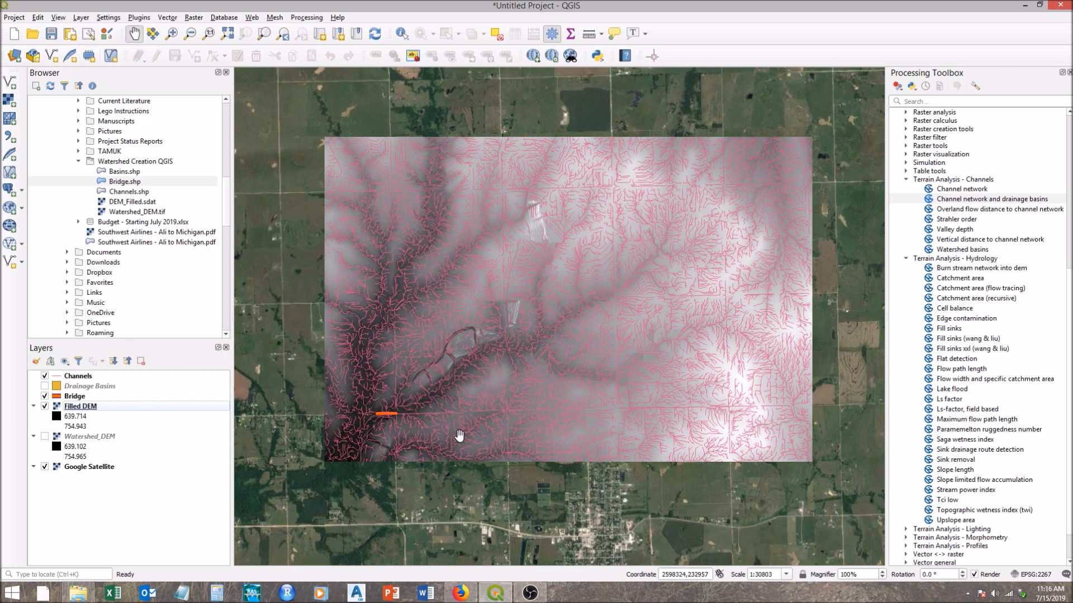
Inspect the derived channels upstream and at the bridge crossing, and hide the Google Satellite layer
{"action": "scroll", "coordinate": [384, 414], "scroll_direction": "up", "scroll_amount": 1}
{"action": "scroll", "coordinate": [385, 414], "scroll_direction": "up", "scroll_amount": 1}
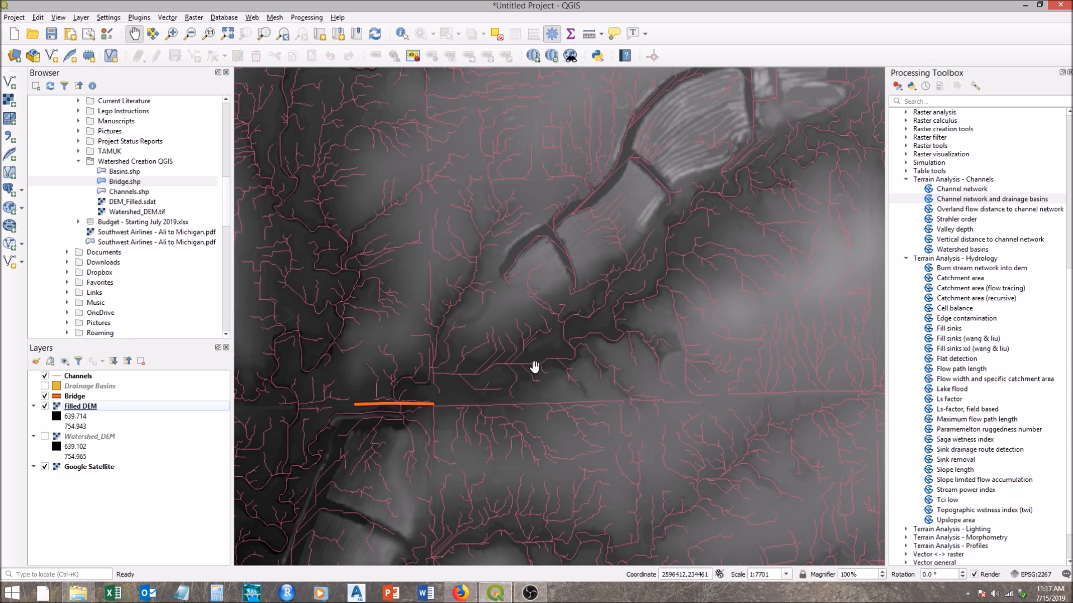
{"action": "left_click_drag", "start_coordinate": [648, 271], "coordinate": [467, 392]}
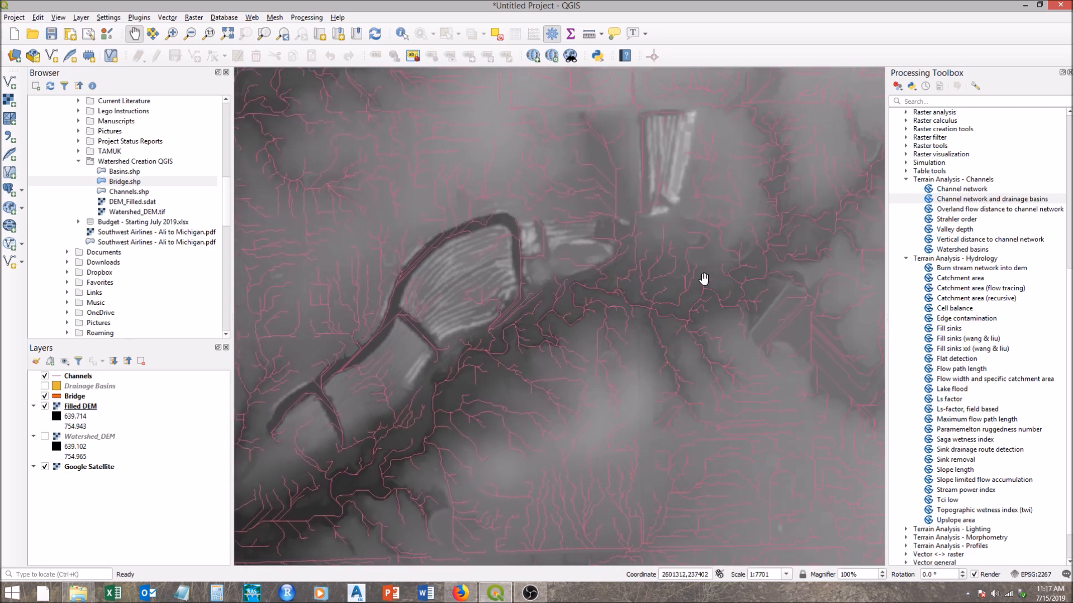
{"action": "scroll", "coordinate": [452, 370], "scroll_direction": "down", "scroll_amount": 1}
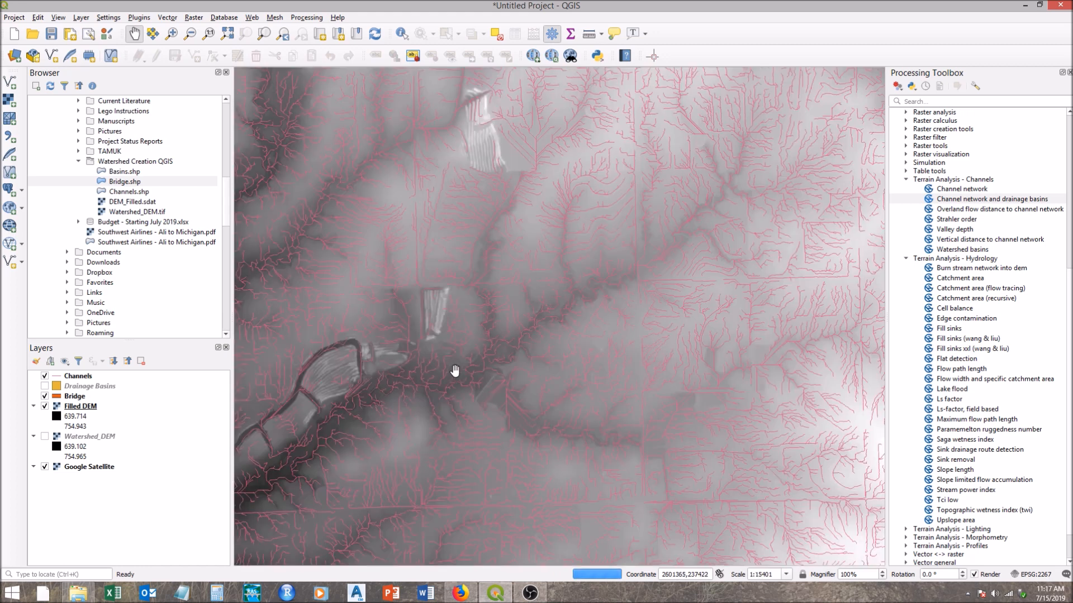
{"action": "left_click_drag", "start_coordinate": [434, 351], "coordinate": [748, 193]}
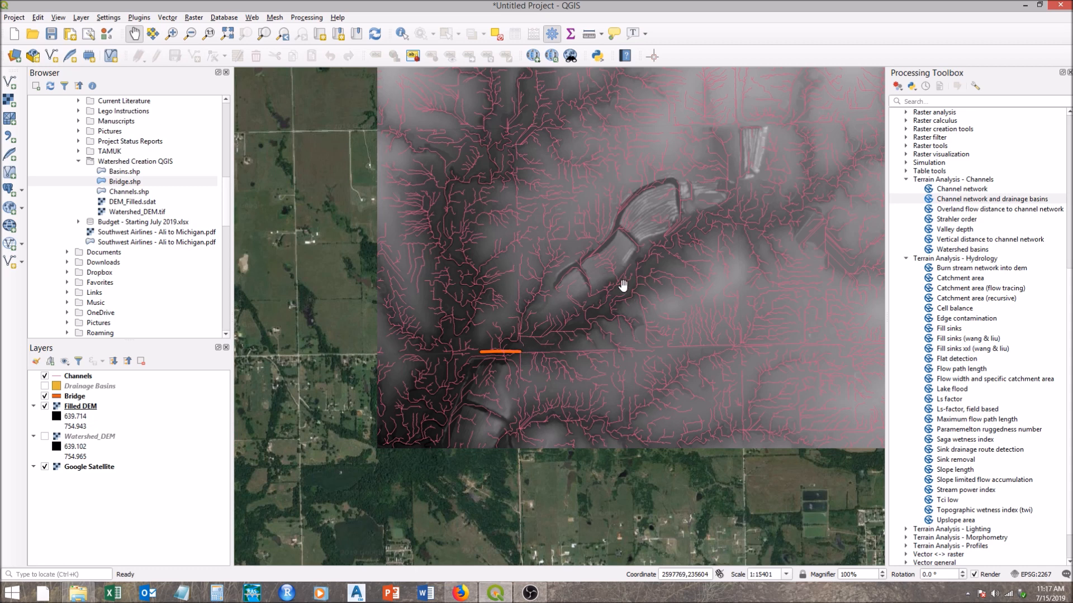
{"action": "scroll", "coordinate": [488, 327], "scroll_direction": "up", "scroll_amount": 4}
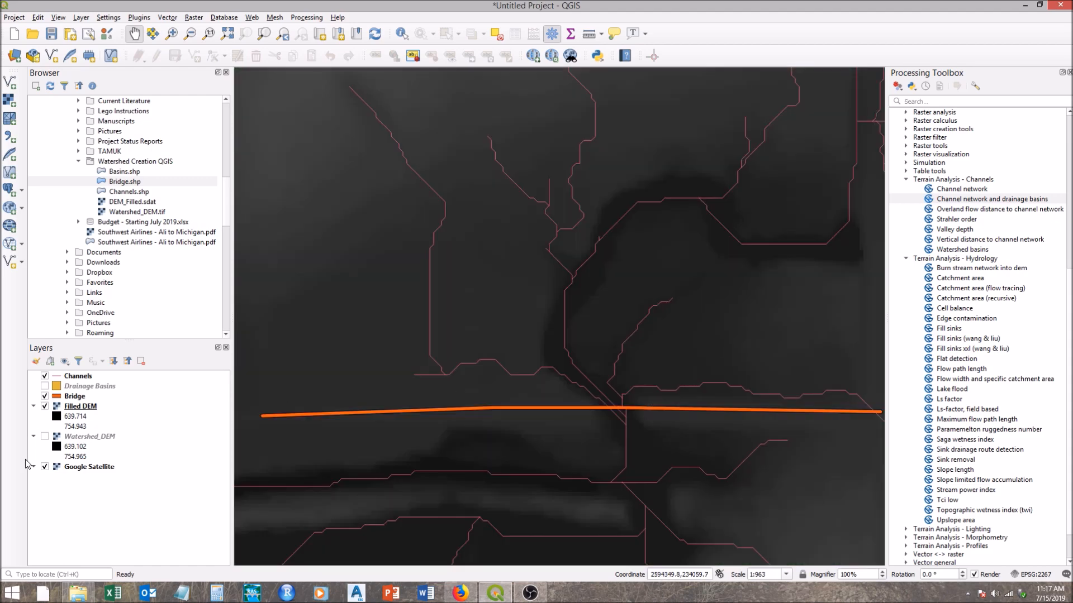
{"action": "left_click", "coordinate": [45, 466]}
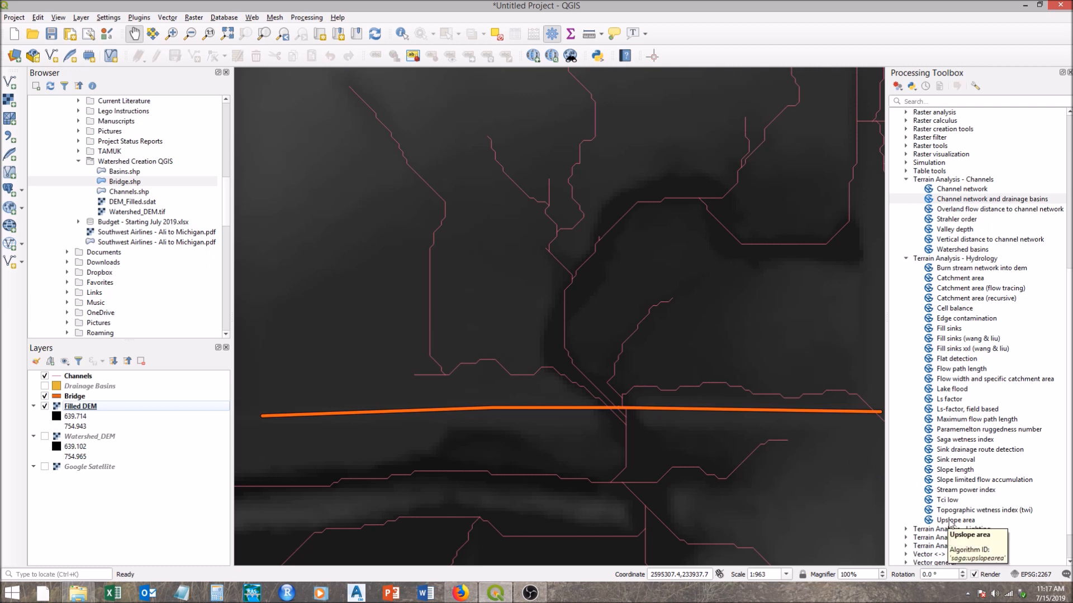
Open SAGA's Upslope Area tool and locate the channel confluence just downstream of the bridge as the outlet
{"action": "double_click", "coordinate": [954, 520]}
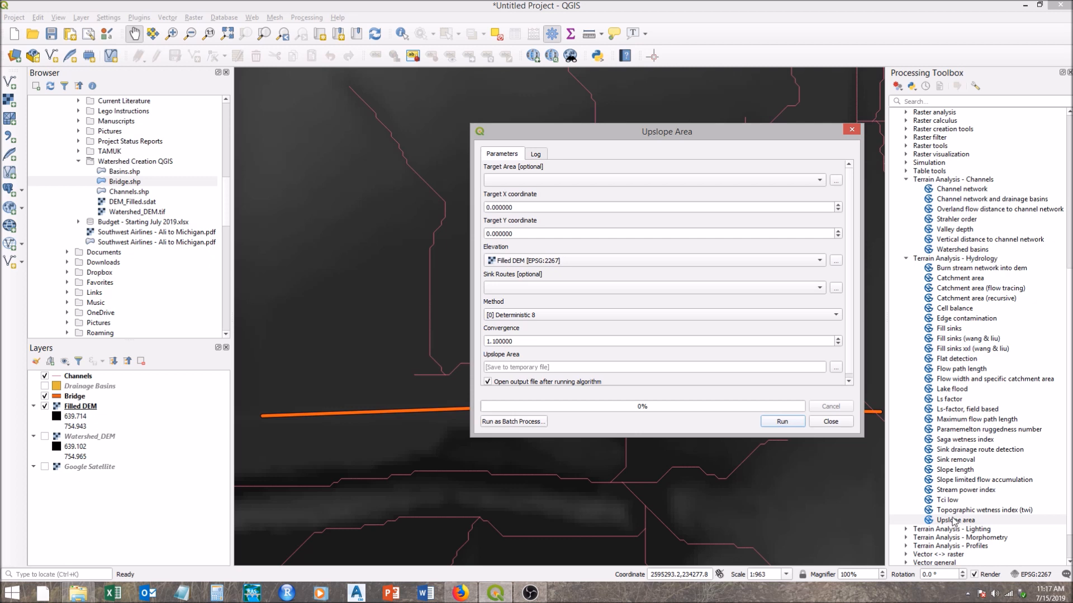
{"action": "left_click_drag", "start_coordinate": [581, 134], "coordinate": [761, 79]}
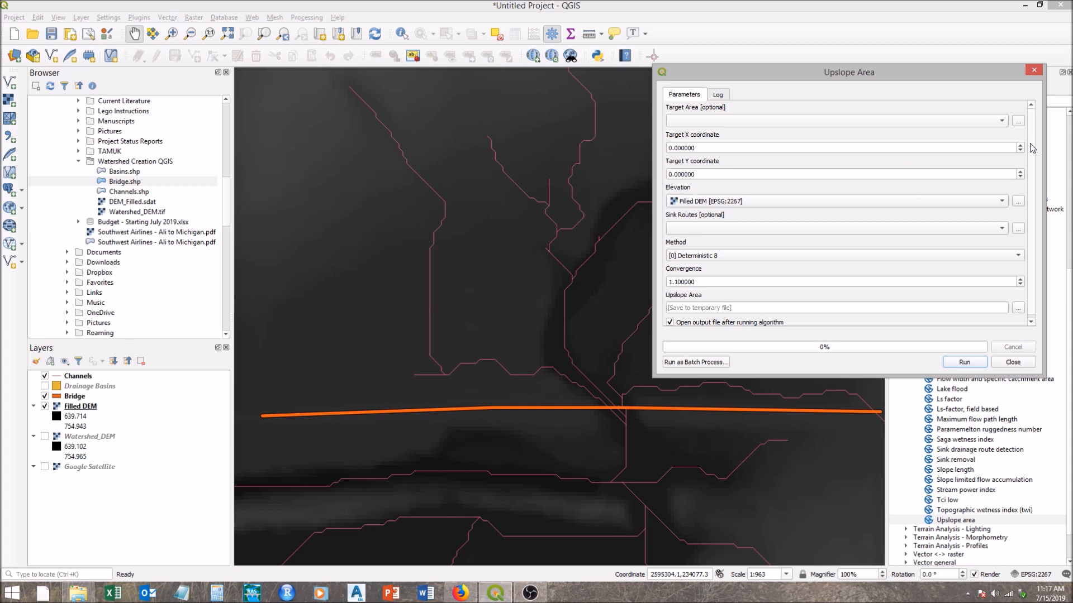
{"action": "scroll", "coordinate": [1030, 151], "scroll_direction": "down", "scroll_amount": 1}
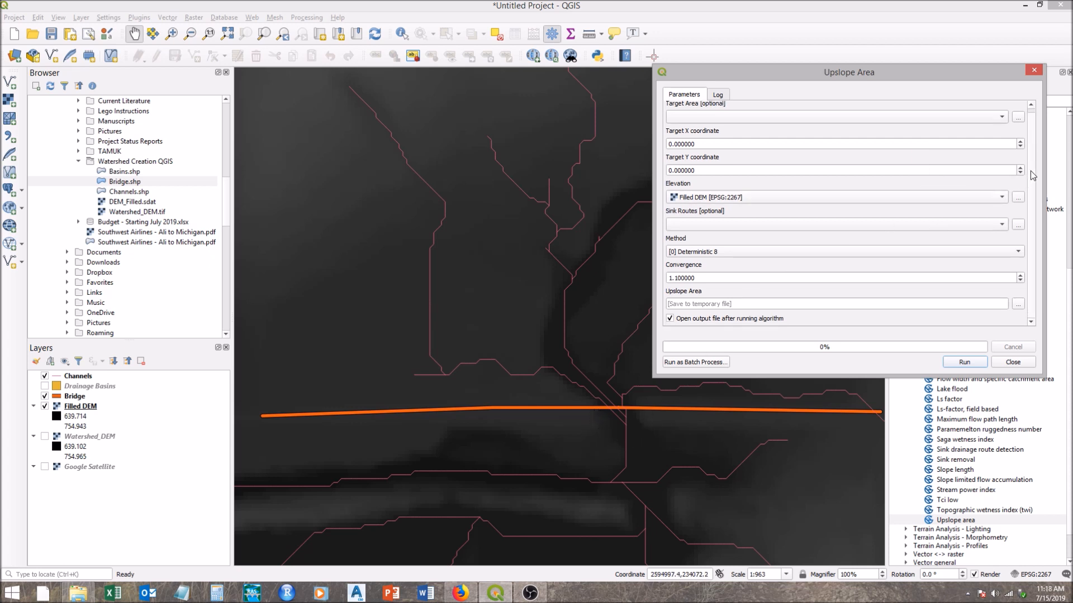
{"action": "scroll", "coordinate": [1028, 162], "scroll_direction": "up", "scroll_amount": 1}
{"action": "left_click", "coordinate": [699, 148]}
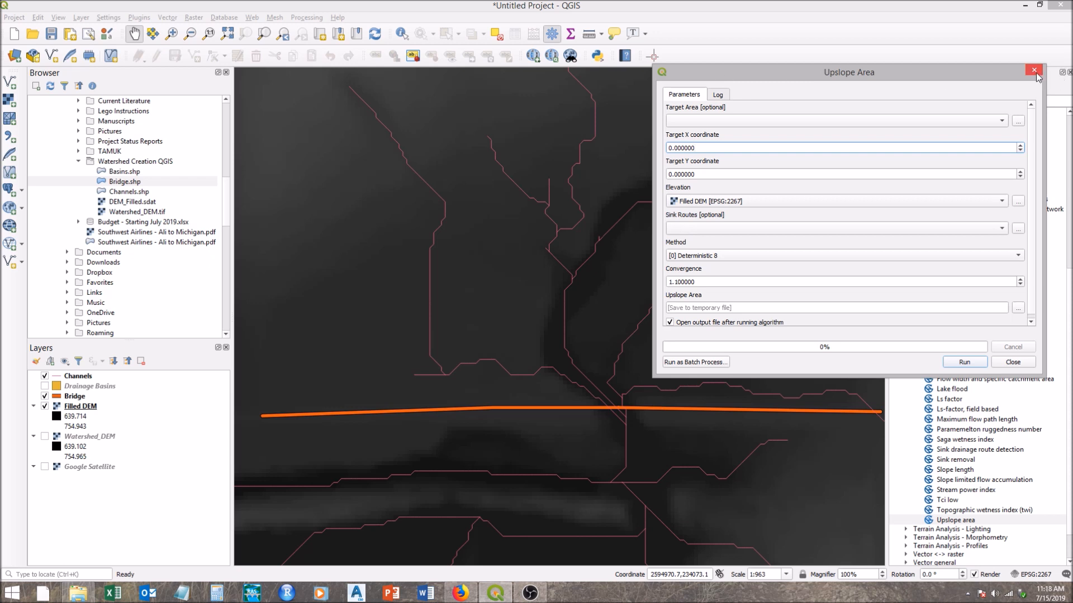
{"action": "left_click_drag", "start_coordinate": [625, 438], "coordinate": [524, 380]}
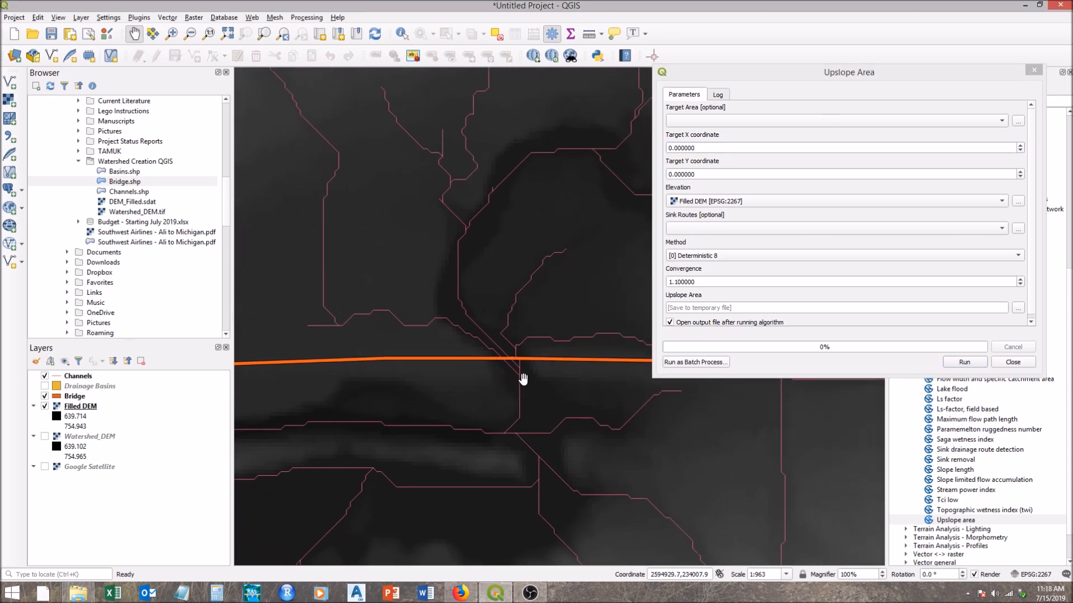
{"action": "scroll", "coordinate": [511, 374], "scroll_direction": "up", "scroll_amount": 1}
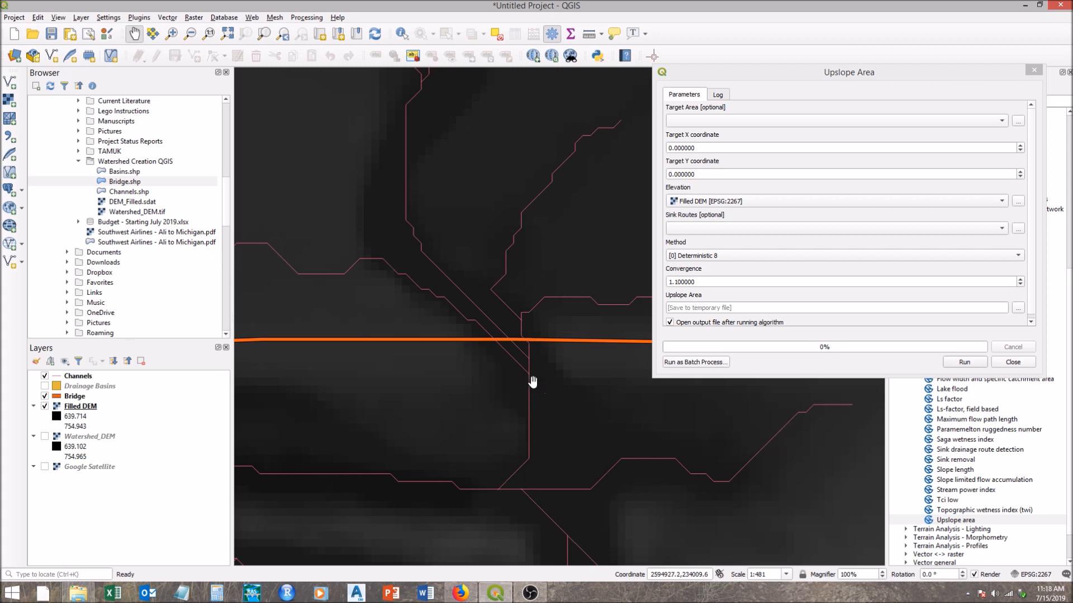
{"action": "scroll", "coordinate": [533, 382], "scroll_direction": "up", "scroll_amount": 2}
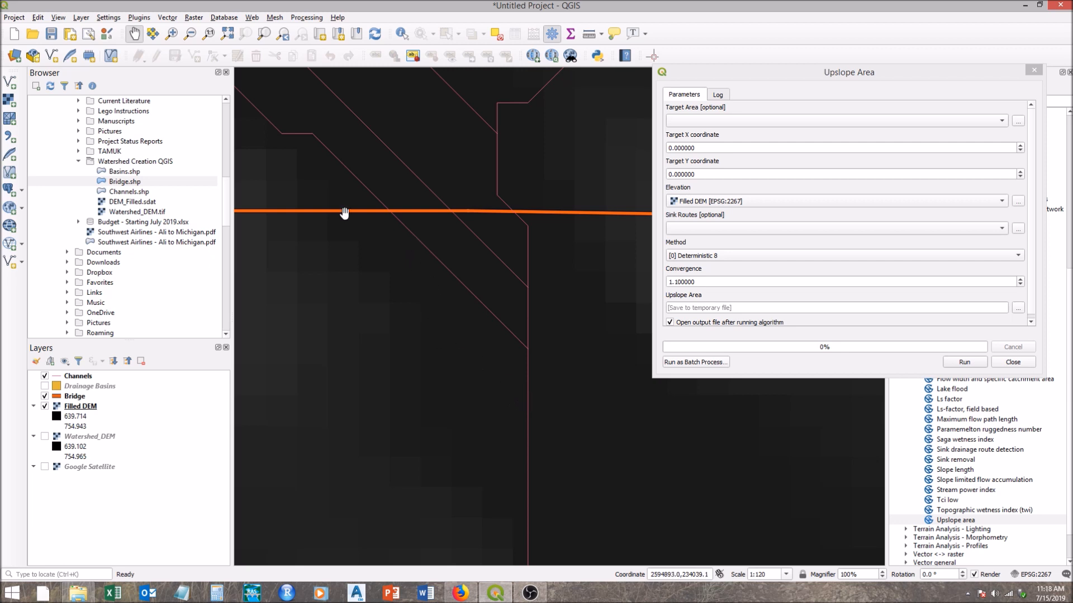
Find the Coordinate Capture plugin by searching for coord and re-enable it so its capture controls are shown
{"action": "left_click", "coordinate": [141, 20]}
{"action": "left_click", "coordinate": [158, 29]}
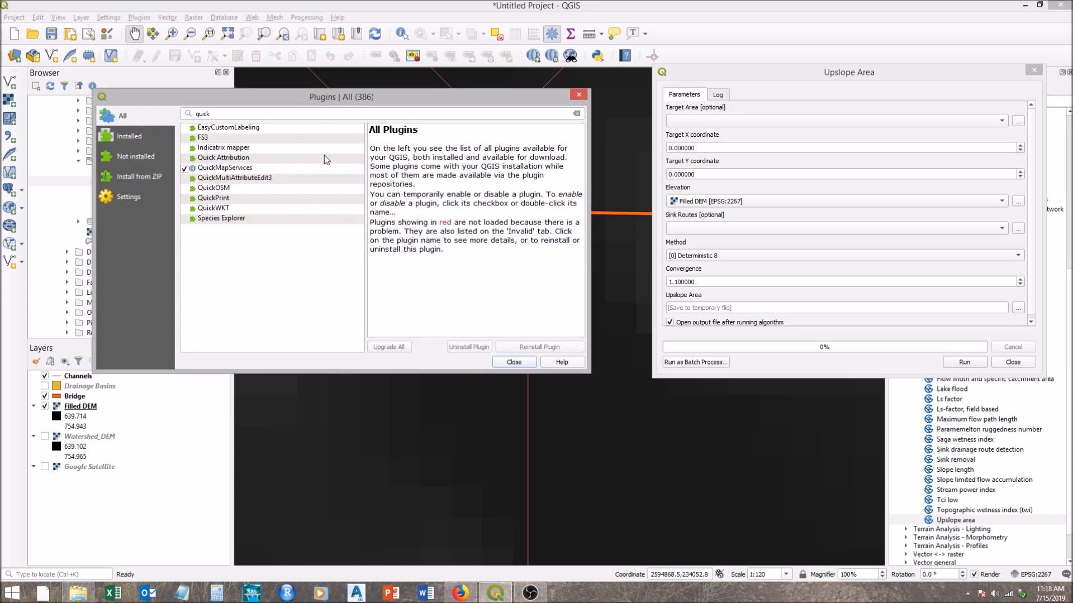
{"action": "left_click_drag", "start_coordinate": [220, 114], "coordinate": [184, 119]}
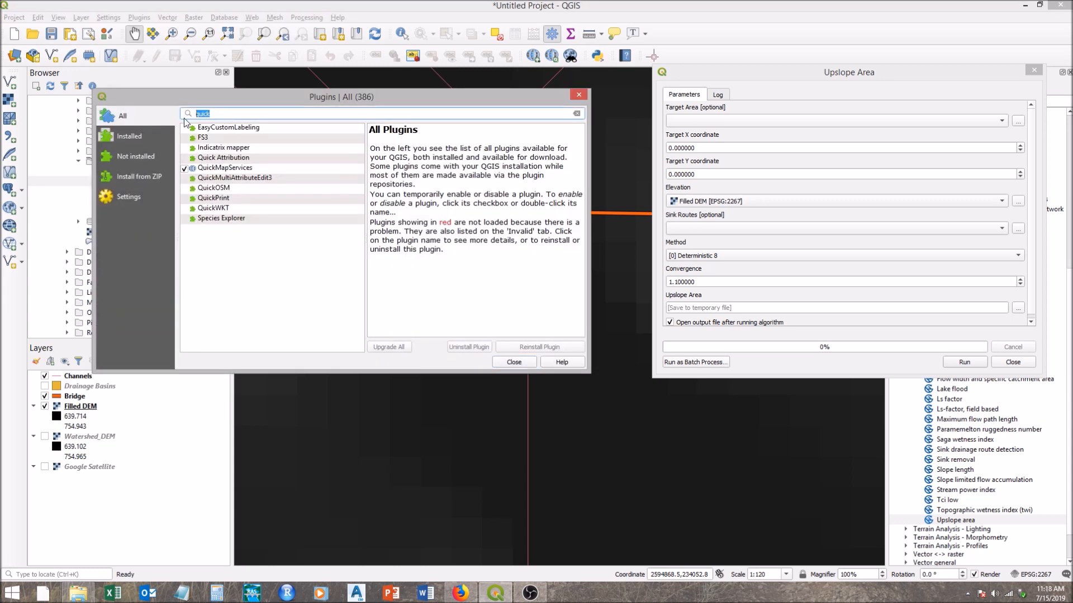
{"action": "type", "text": "coor"}
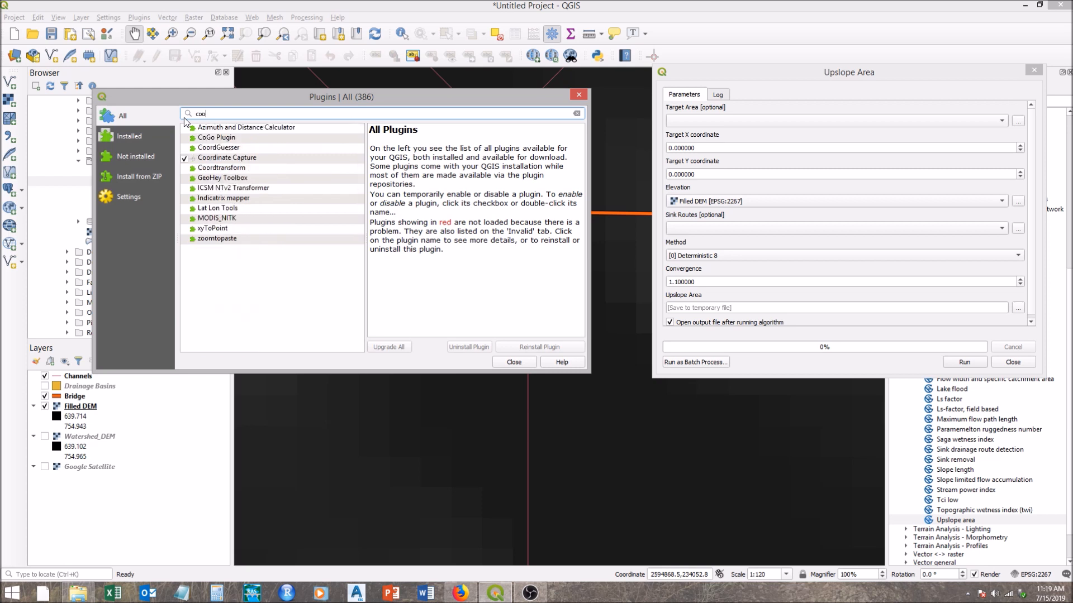
{"action": "type", "text": "d"}
{"action": "left_click", "coordinate": [184, 159]}
{"action": "left_click", "coordinate": [185, 159]}
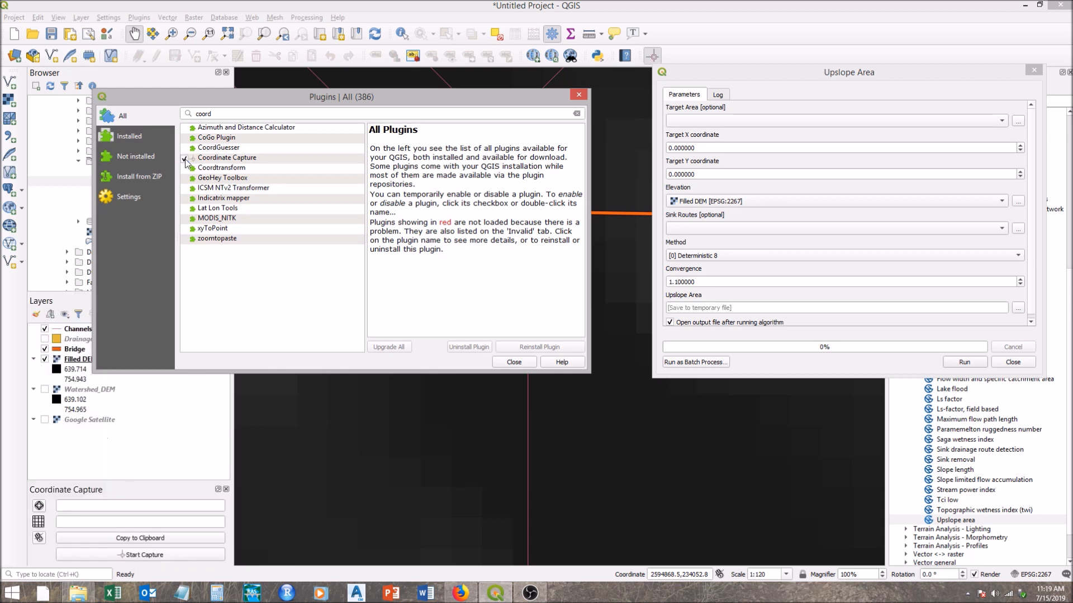
{"action": "left_click", "coordinate": [514, 362]}
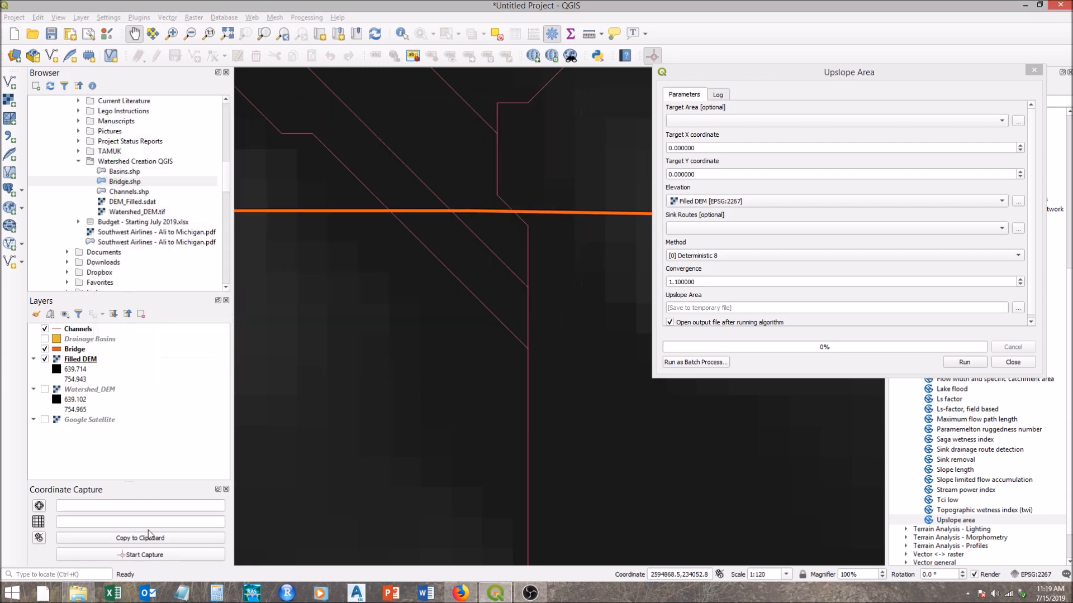
Capture the coordinates of a point on the main channel just below the confluence, at about 2594923, 234014
{"action": "left_click", "coordinate": [111, 555]}
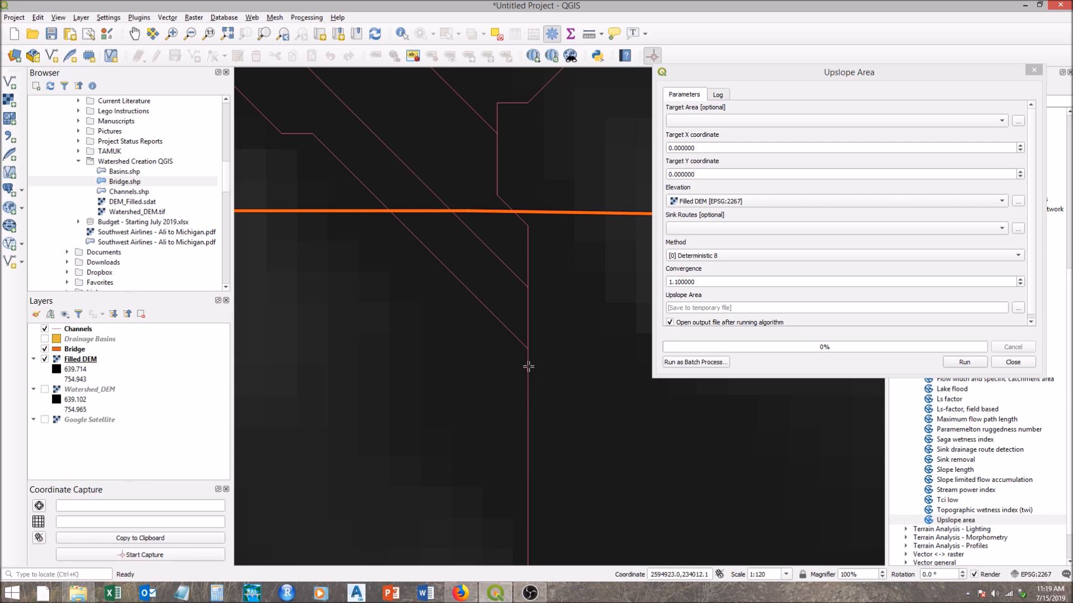
{"action": "scroll", "coordinate": [528, 366], "scroll_direction": "up", "scroll_amount": 2}
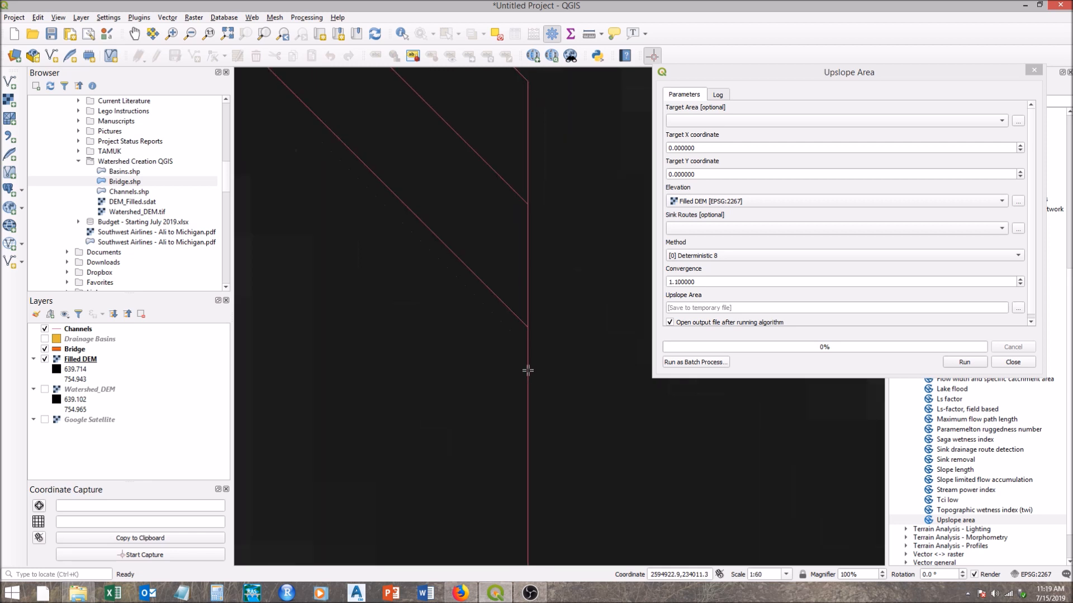
{"action": "scroll", "coordinate": [528, 370], "scroll_direction": "up", "scroll_amount": 1}
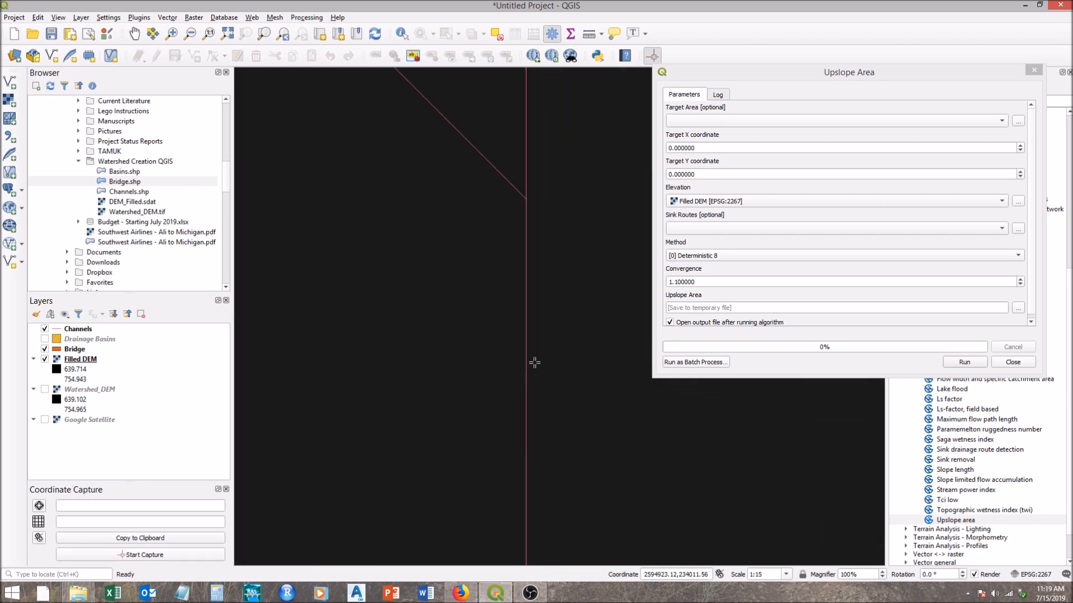
{"action": "left_click", "coordinate": [525, 266]}
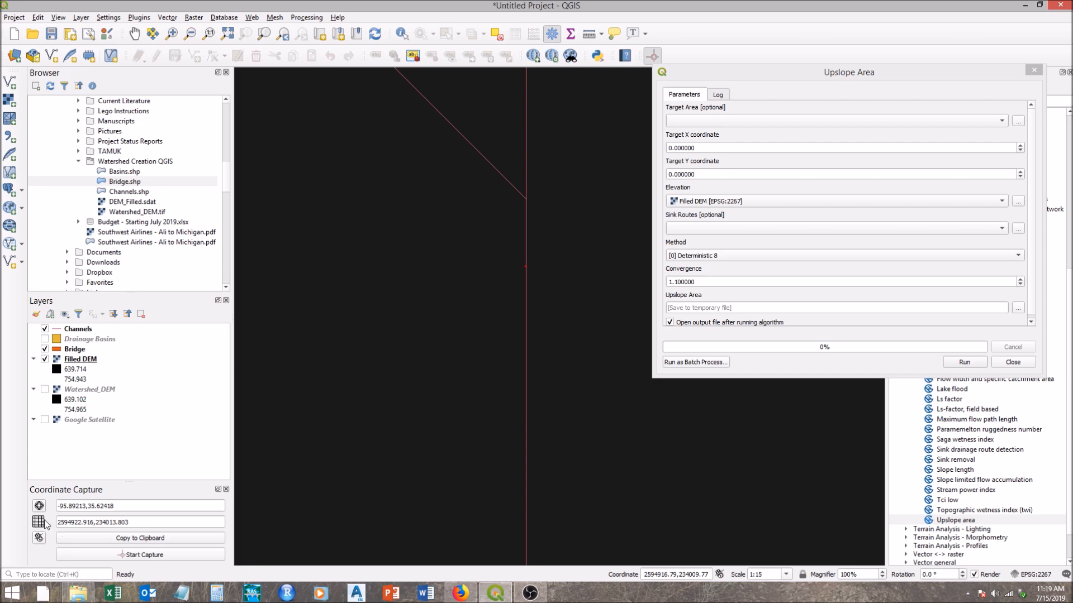
Copy the captured X value into the Upslope Area tool as the target X coordinate, 2594922.916
{"action": "left_click", "coordinate": [71, 522]}
{"action": "left_click_drag", "start_coordinate": [93, 524], "coordinate": [60, 530]}
{"action": "key", "text": "ctrl+c"}
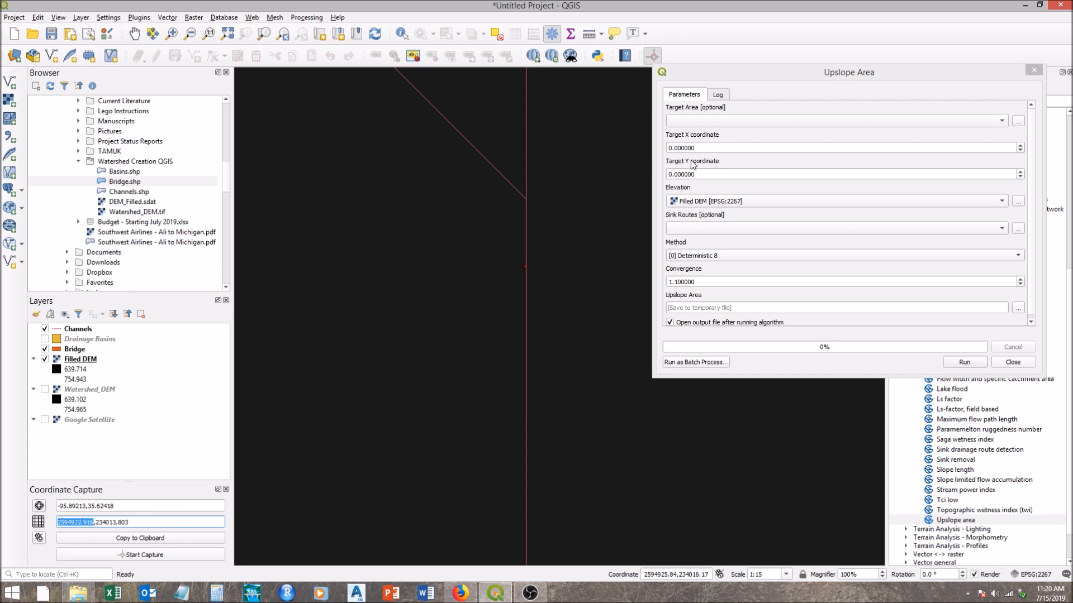
{"action": "left_click", "coordinate": [681, 147]}
{"action": "double_click", "coordinate": [680, 147]}
{"action": "key", "text": "ctrl+v"}
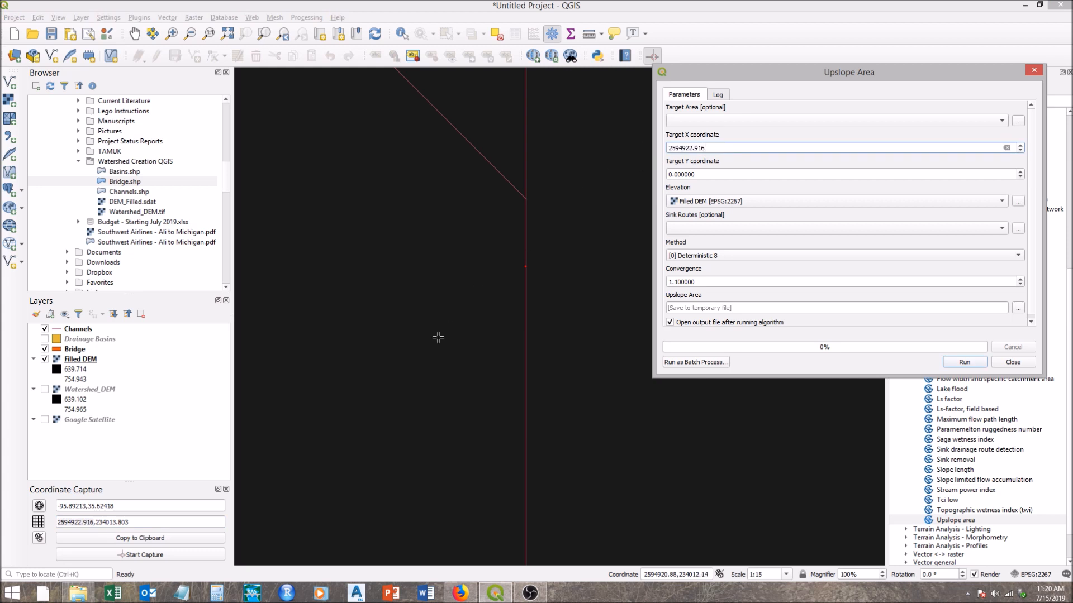
Copy the captured Y value into the Upslope Area tool as the target Y coordinate, 234013.803
{"action": "left_click_drag", "start_coordinate": [136, 524], "coordinate": [95, 527]}
{"action": "left_click", "coordinate": [706, 173]}
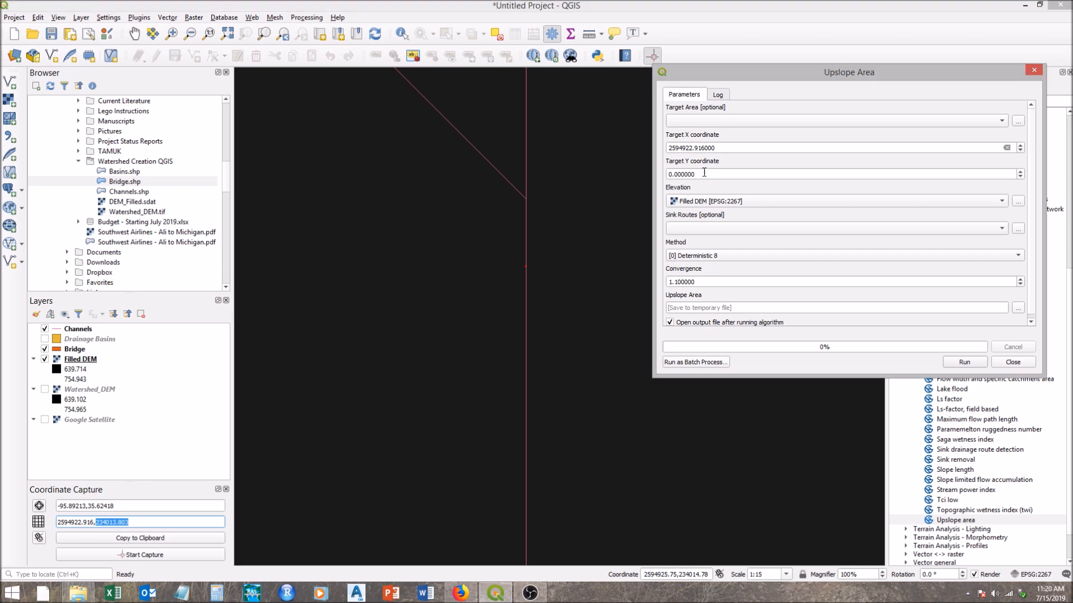
{"action": "double_click", "coordinate": [669, 174]}
{"action": "key", "text": "ctrl+v"}
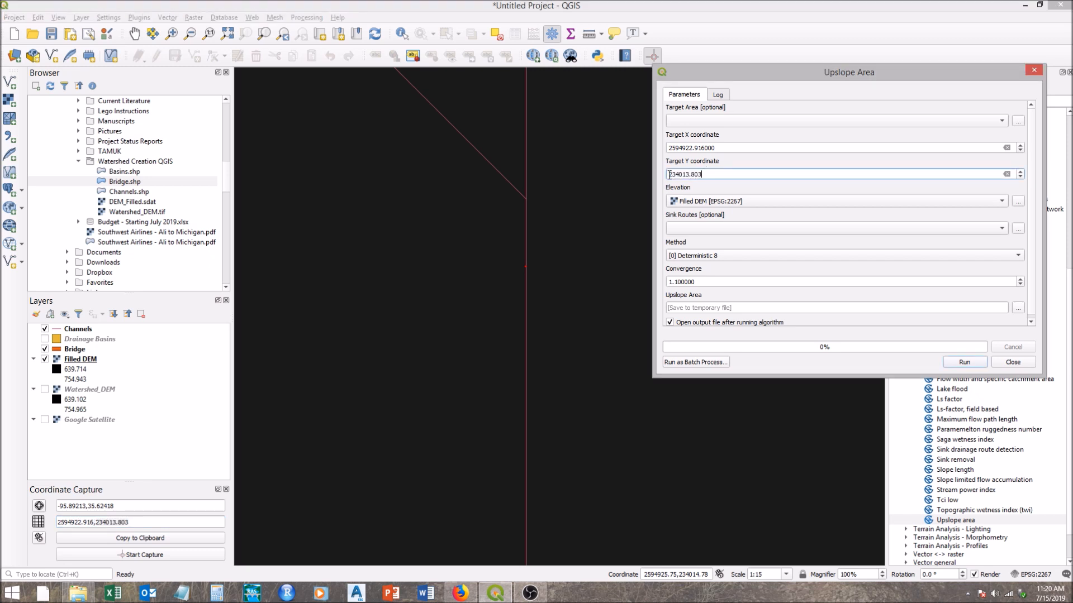
{"action": "left_click", "coordinate": [1032, 144]}
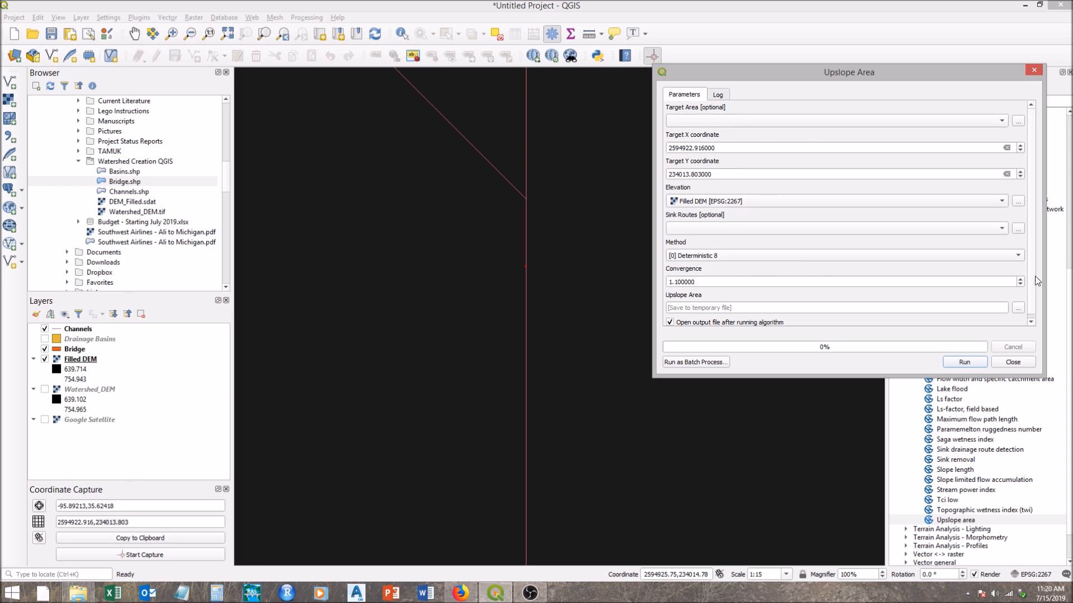
Set the Upslope Area output to save as the SDAT file UpslopeArea in the Watershed Creation QGIS folder
{"action": "scroll", "coordinate": [1035, 285], "scroll_direction": "down", "scroll_amount": 1}
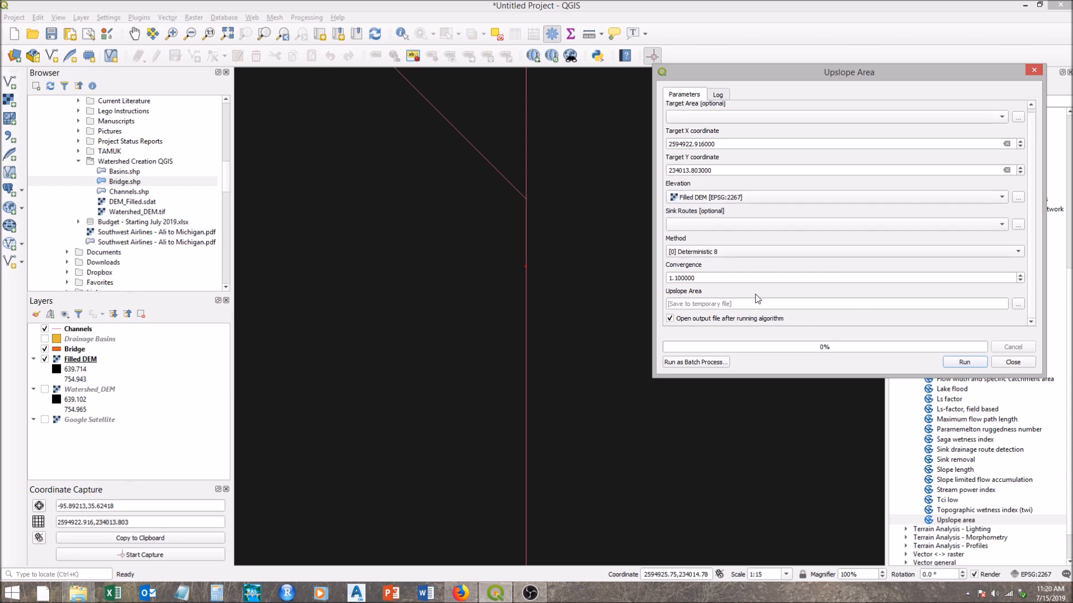
{"action": "left_click", "coordinate": [1017, 303]}
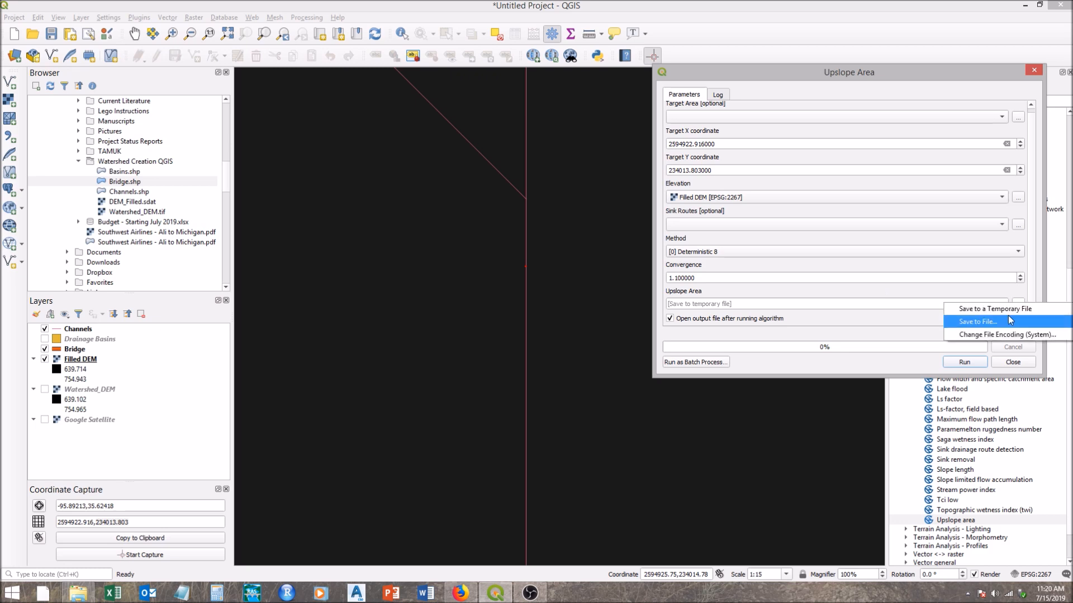
{"action": "left_click", "coordinate": [1010, 320]}
{"action": "type", "text": "UP"}
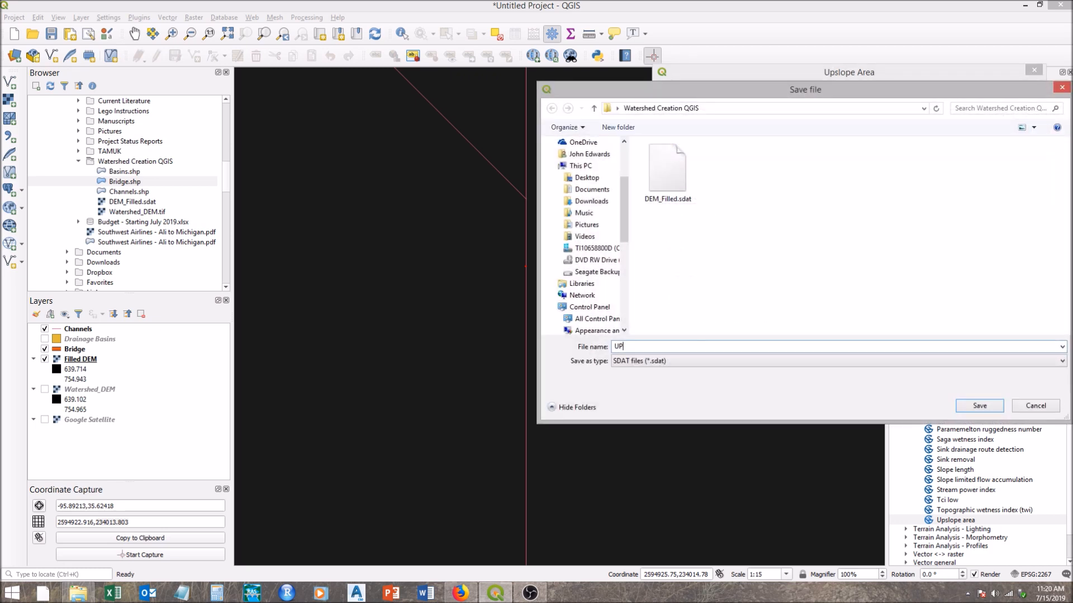
{"action": "type", "text": "slopeArea"}
{"action": "left_click", "coordinate": [983, 406]}
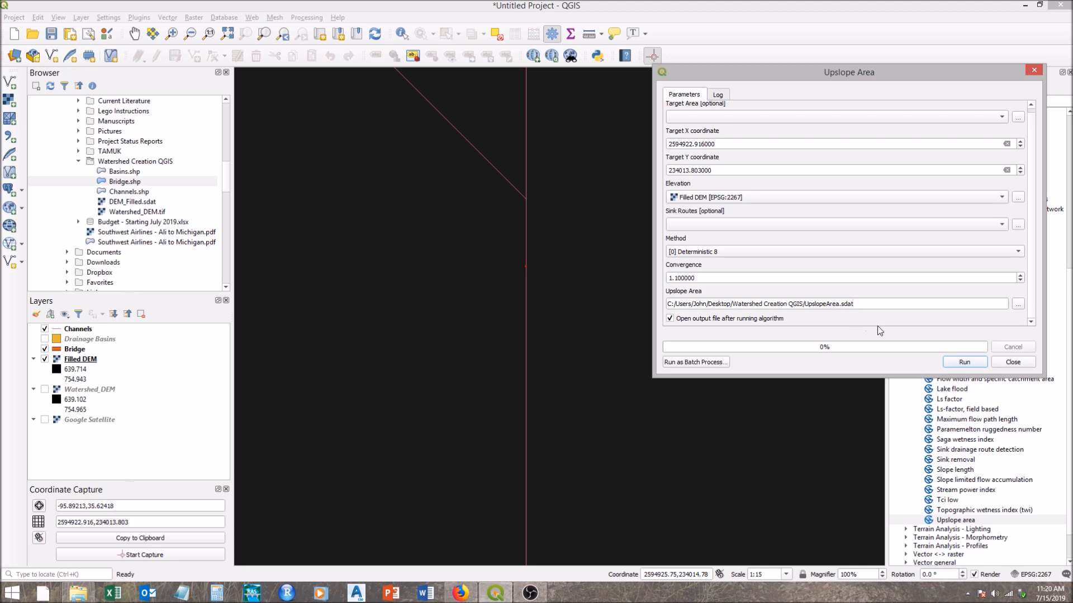
Run Upslope Area on Filled DEM with the Deterministic 8 method and inspect the resulting raster around the bridge
{"action": "left_click", "coordinate": [963, 362]}
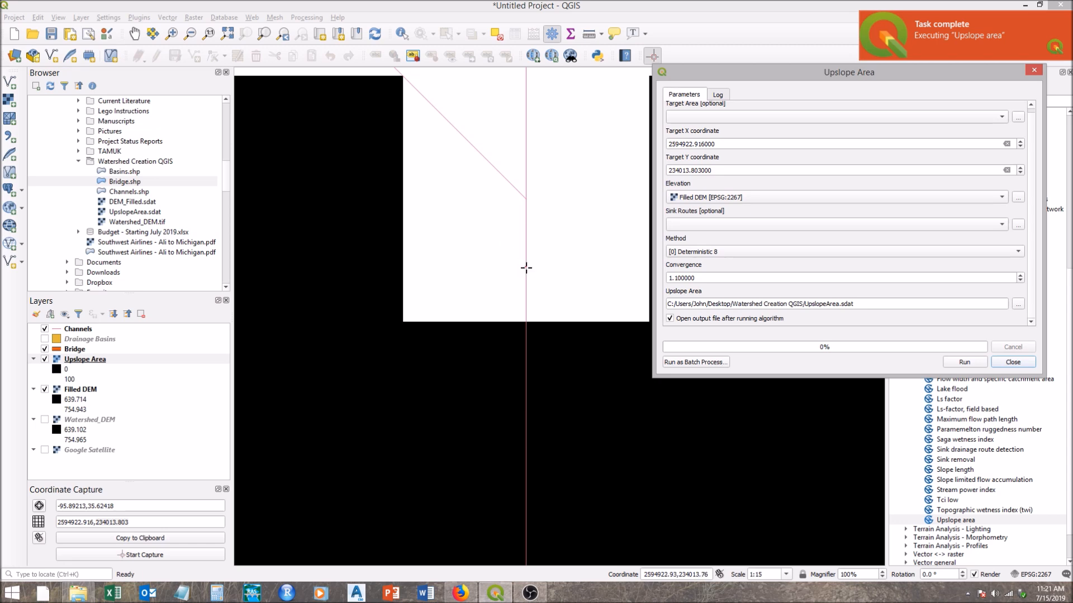
{"action": "left_click", "coordinate": [1012, 362]}
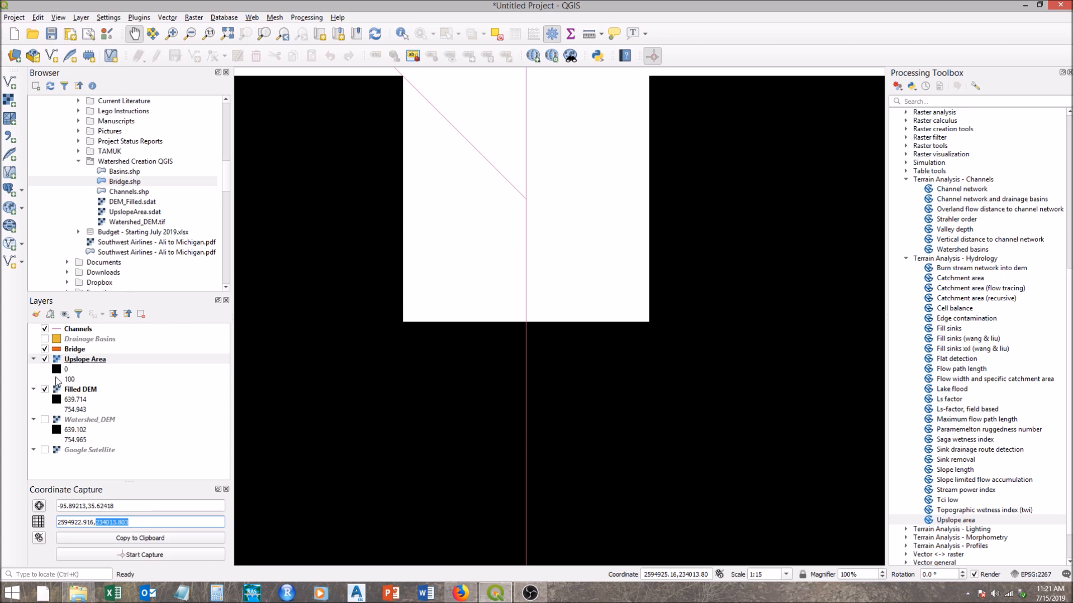
{"action": "scroll", "coordinate": [451, 303], "scroll_direction": "down", "scroll_amount": 2}
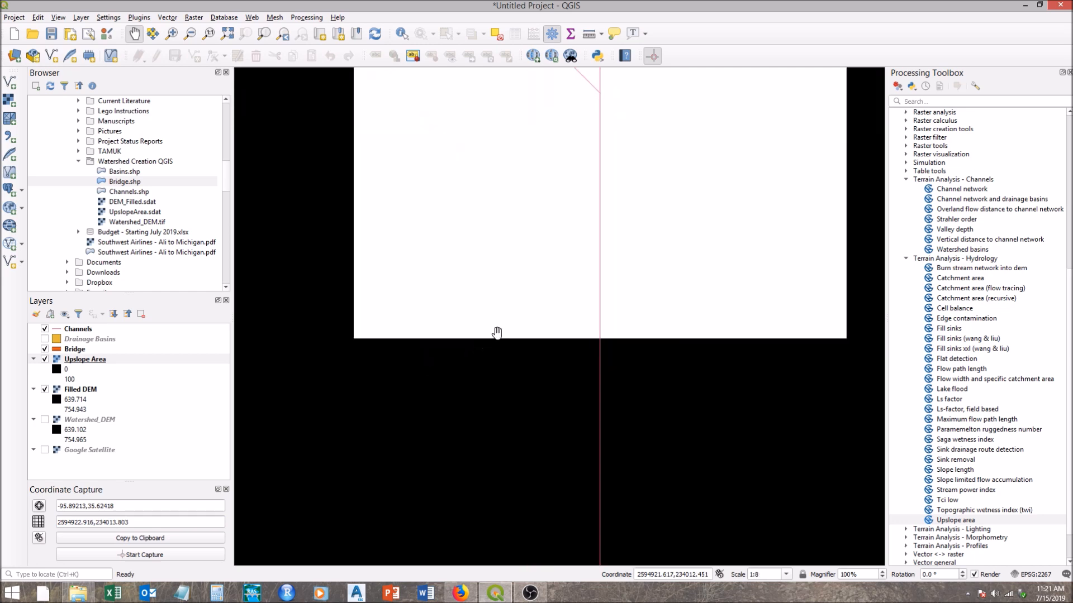
{"action": "scroll", "coordinate": [516, 304], "scroll_direction": "down", "scroll_amount": 5}
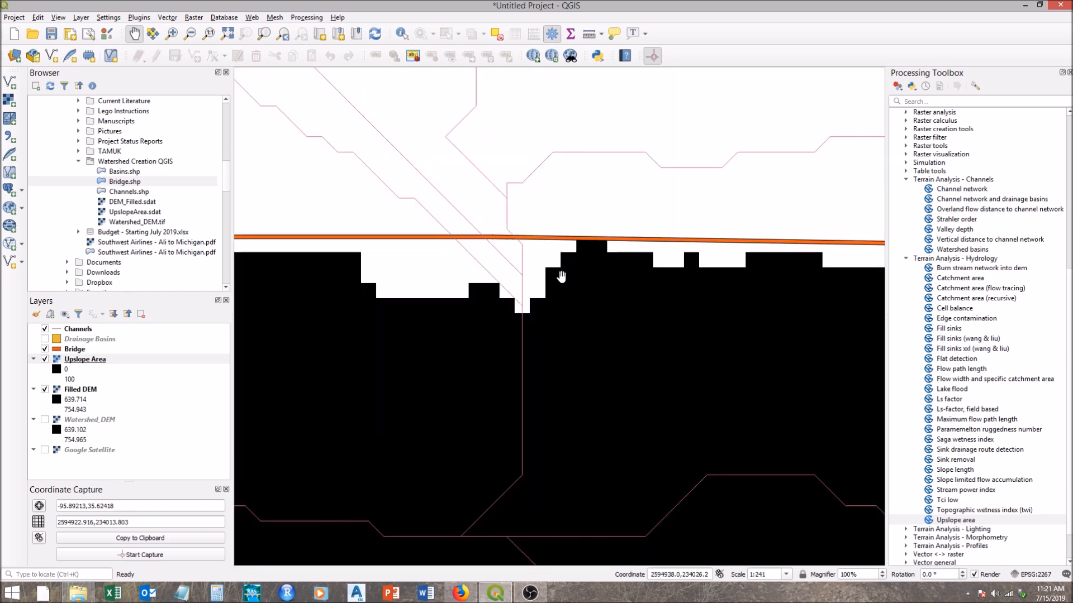
Hide the Channels layer and turn on the Google Satellite layer beneath the upslope area raster
{"action": "scroll", "coordinate": [554, 280], "scroll_direction": "down", "scroll_amount": 3}
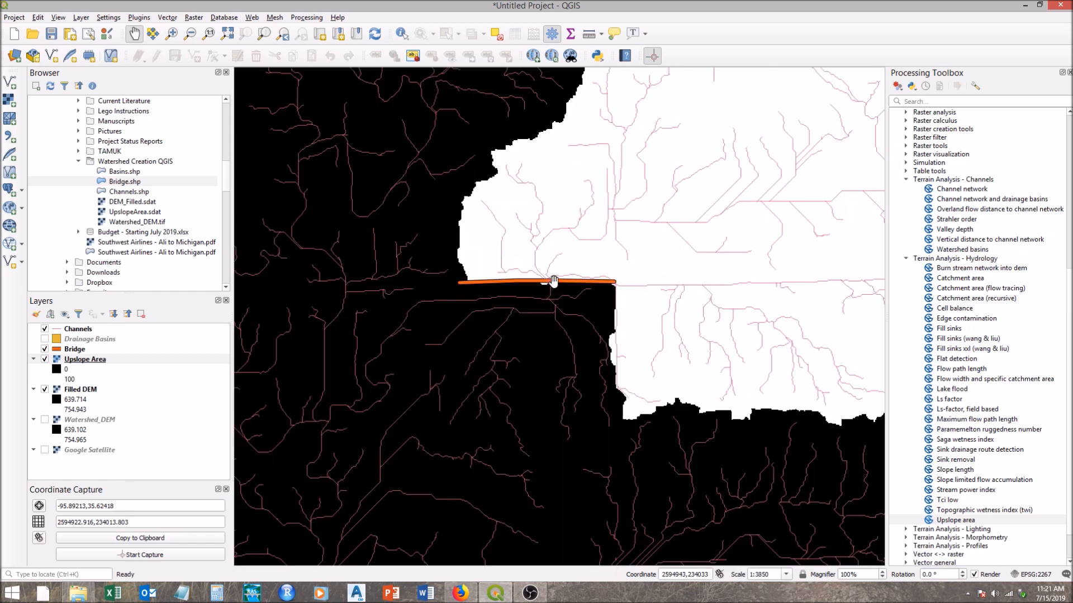
{"action": "scroll", "coordinate": [558, 259], "scroll_direction": "down", "scroll_amount": 1}
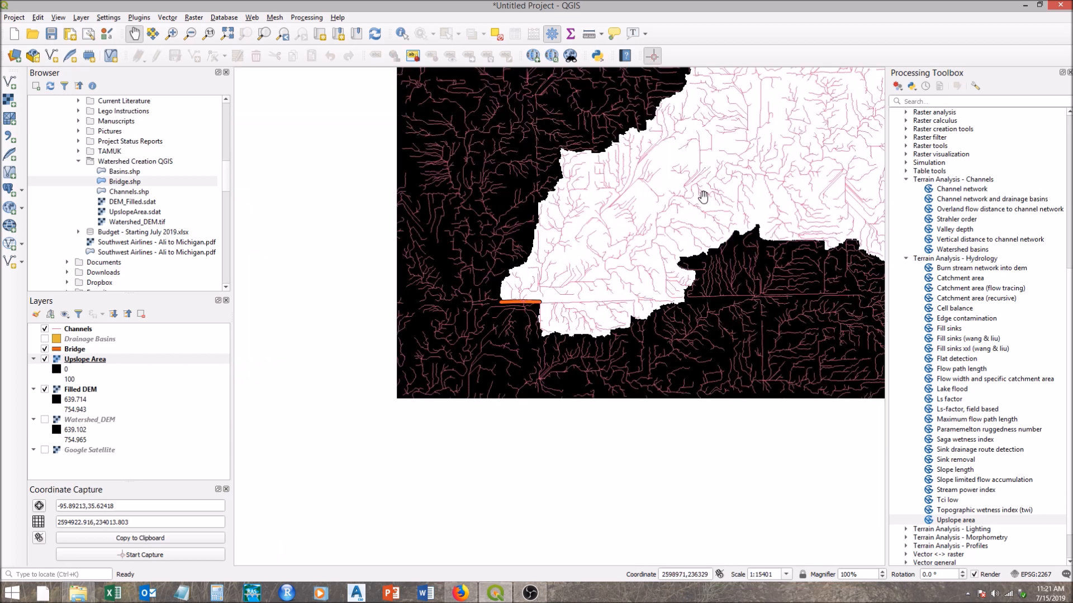
{"action": "scroll", "coordinate": [562, 279], "scroll_direction": "down", "scroll_amount": 1}
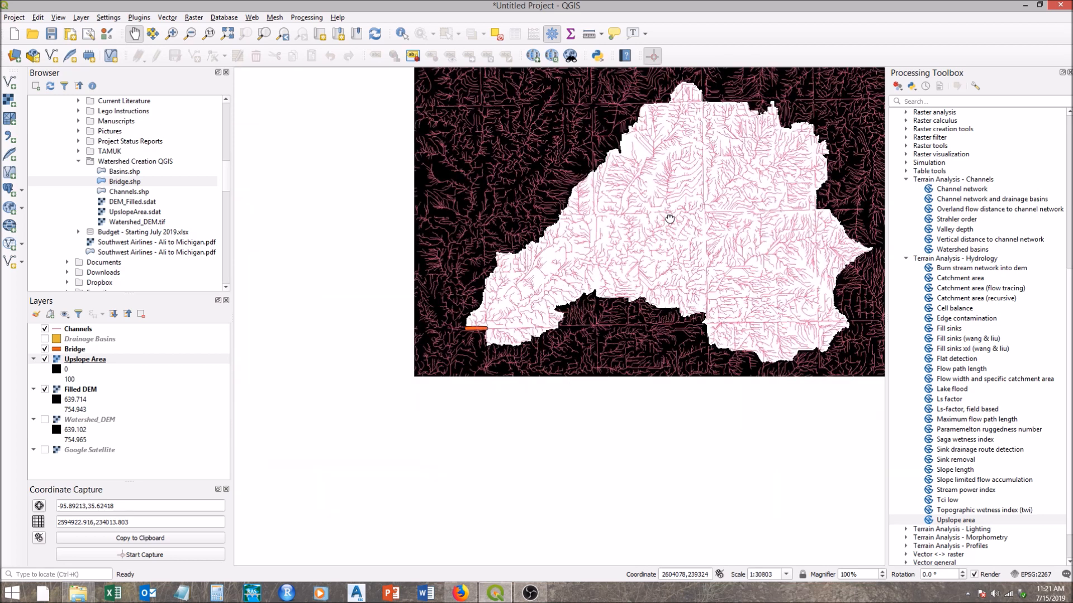
{"action": "left_click_drag", "start_coordinate": [669, 217], "coordinate": [654, 243]}
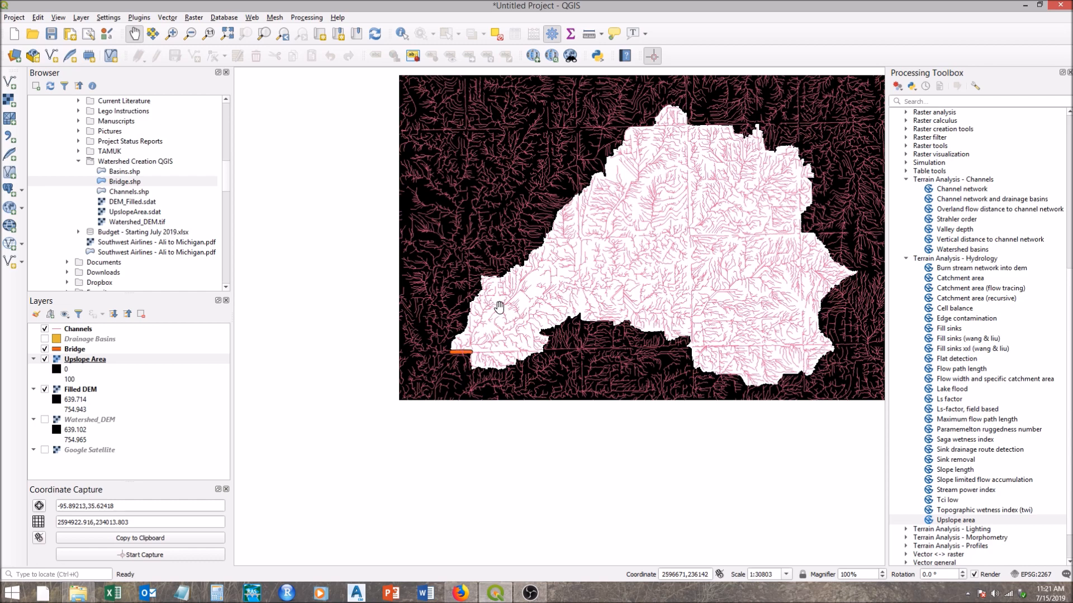
{"action": "scroll", "coordinate": [471, 347], "scroll_direction": "up", "scroll_amount": 1}
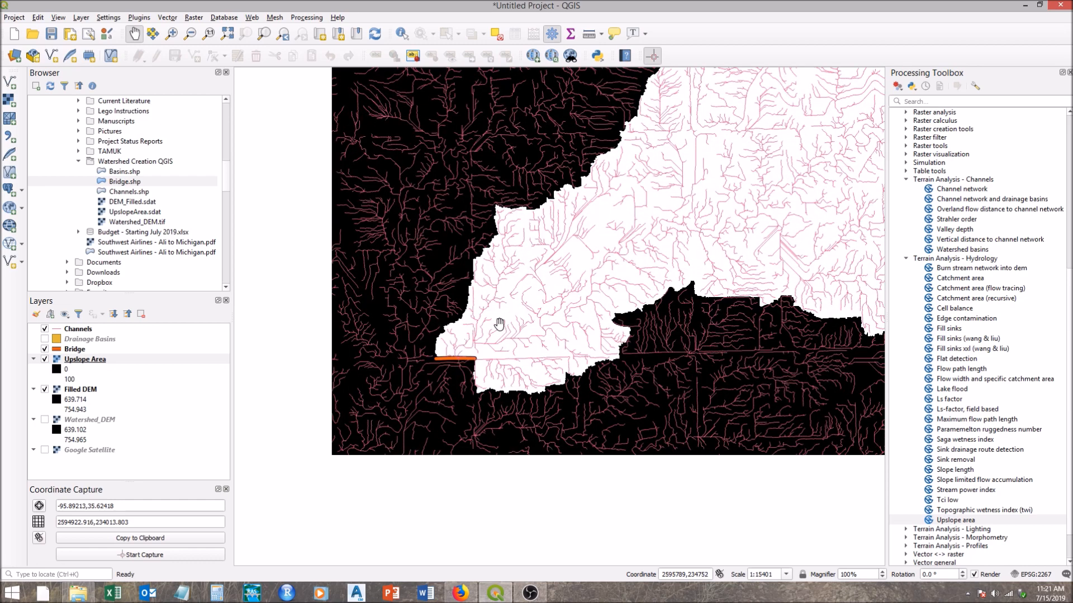
{"action": "left_click_drag", "start_coordinate": [687, 216], "coordinate": [555, 233]}
{"action": "scroll", "coordinate": [555, 232], "scroll_direction": "down", "scroll_amount": 1}
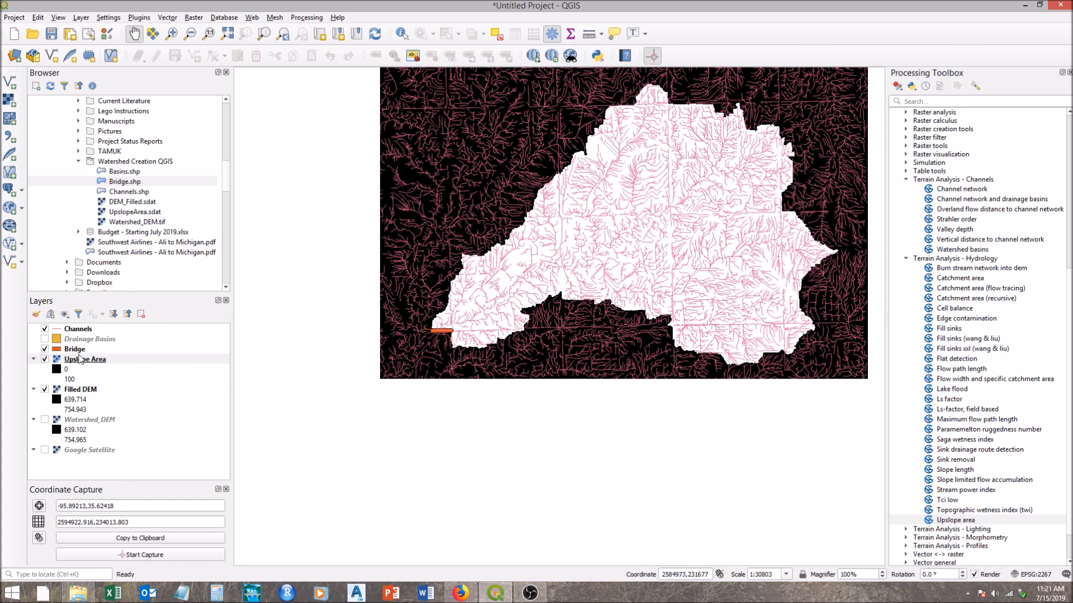
{"action": "left_click", "coordinate": [45, 330]}
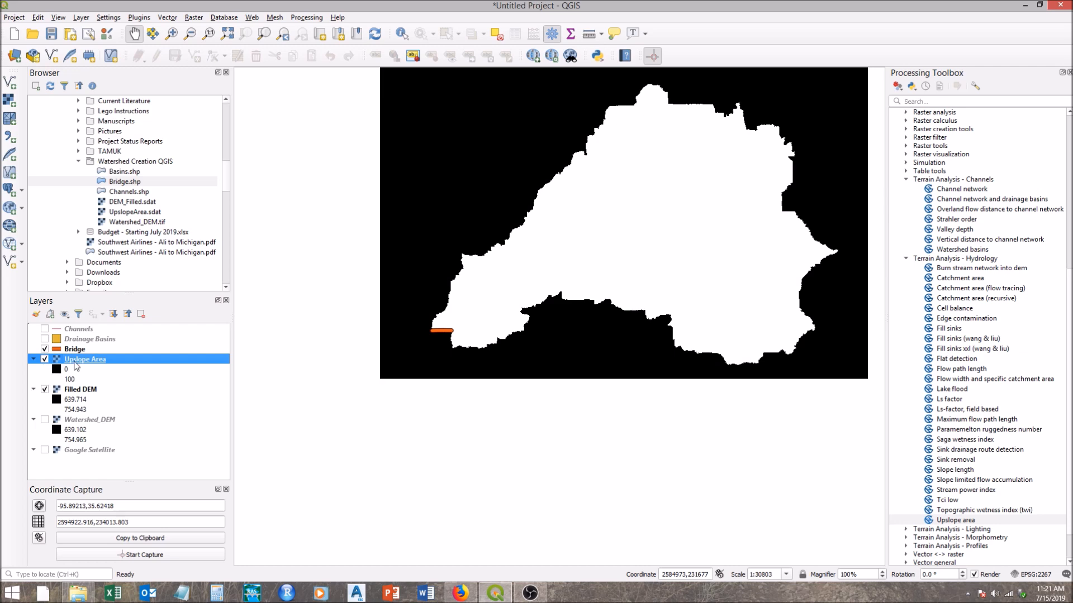
{"action": "left_click", "coordinate": [45, 450]}
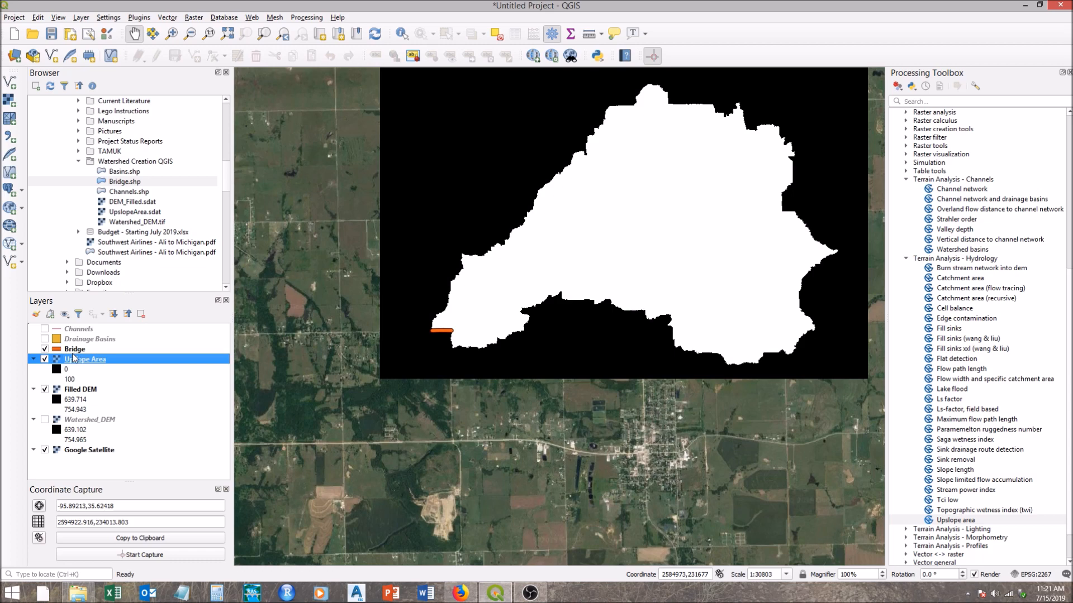
Set the Upslope Area layer's global opacity to 40% and hide the Filled DEM layer to reveal the satellite imagery
{"action": "double_click", "coordinate": [73, 360]}
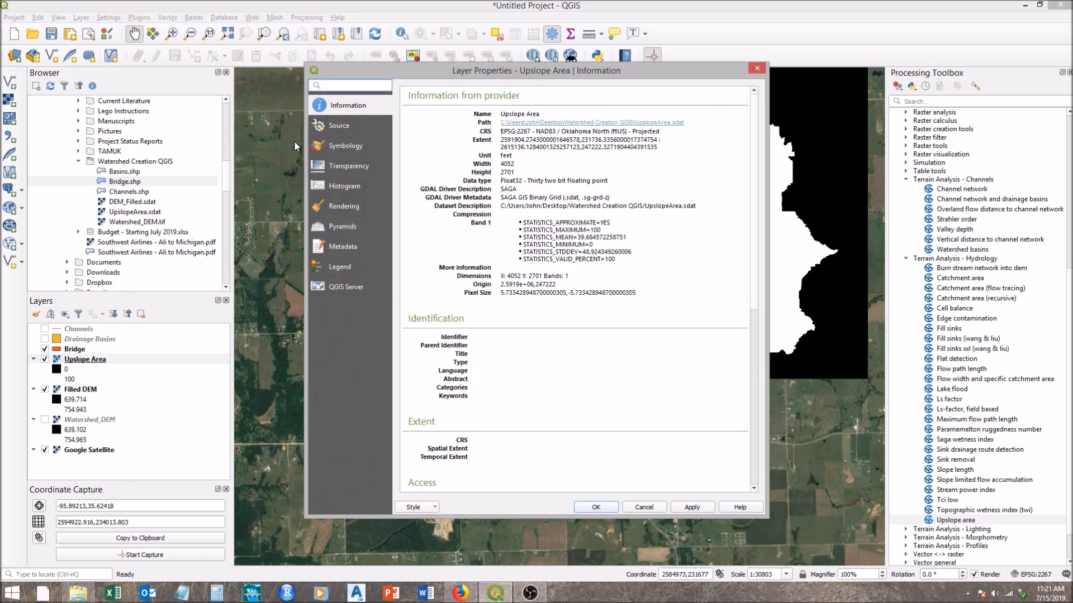
{"action": "left_click", "coordinate": [348, 166]}
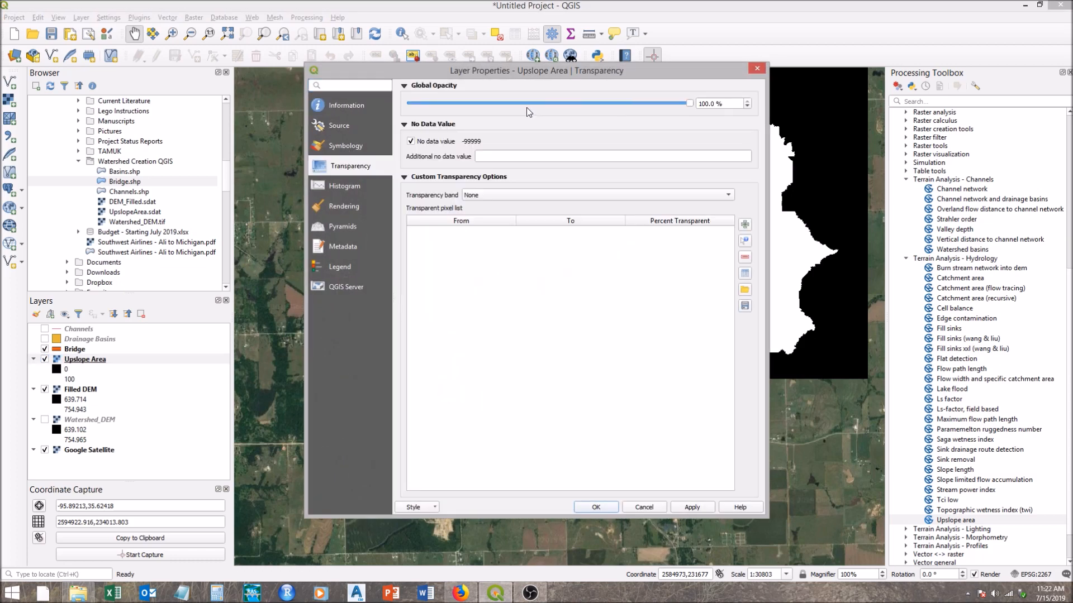
{"action": "left_click", "coordinate": [509, 104]}
{"action": "left_click", "coordinate": [508, 104]}
{"action": "left_click", "coordinate": [508, 103]}
{"action": "left_click", "coordinate": [508, 103]}
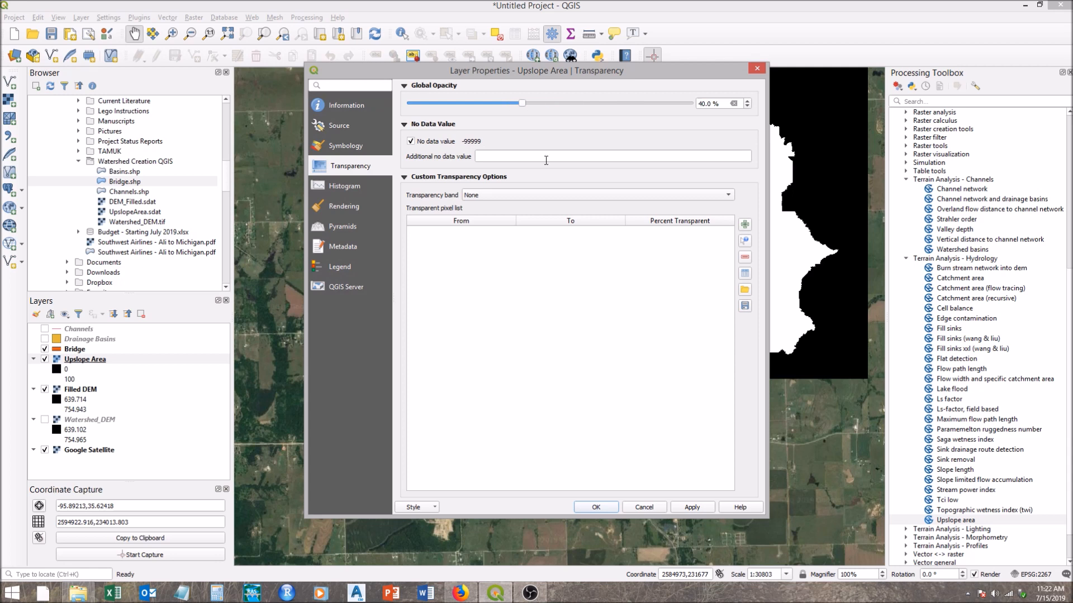
{"action": "left_click", "coordinate": [606, 508]}
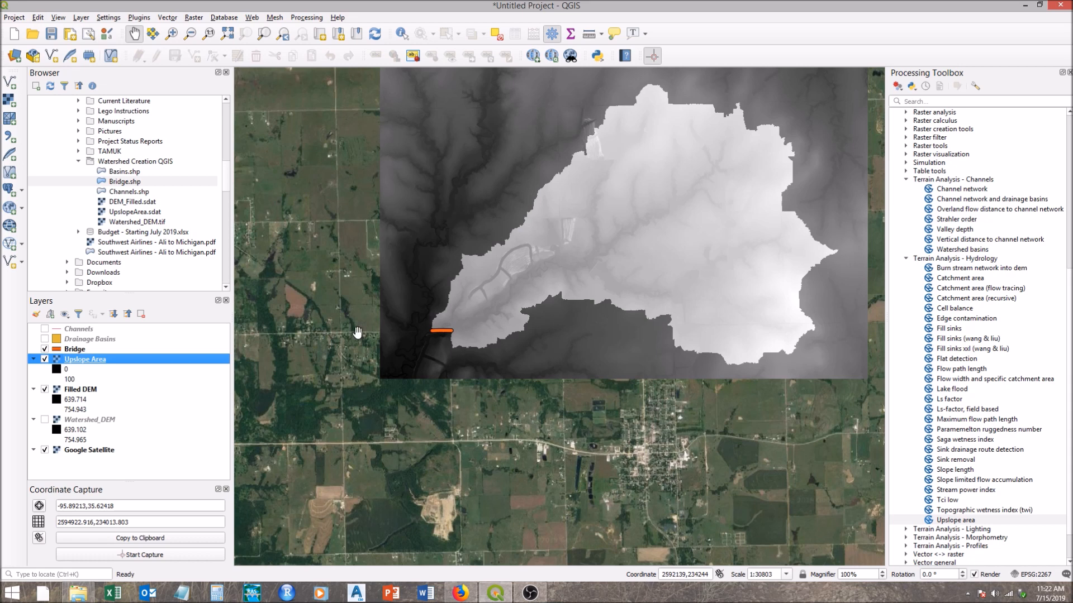
{"action": "left_click", "coordinate": [45, 390]}
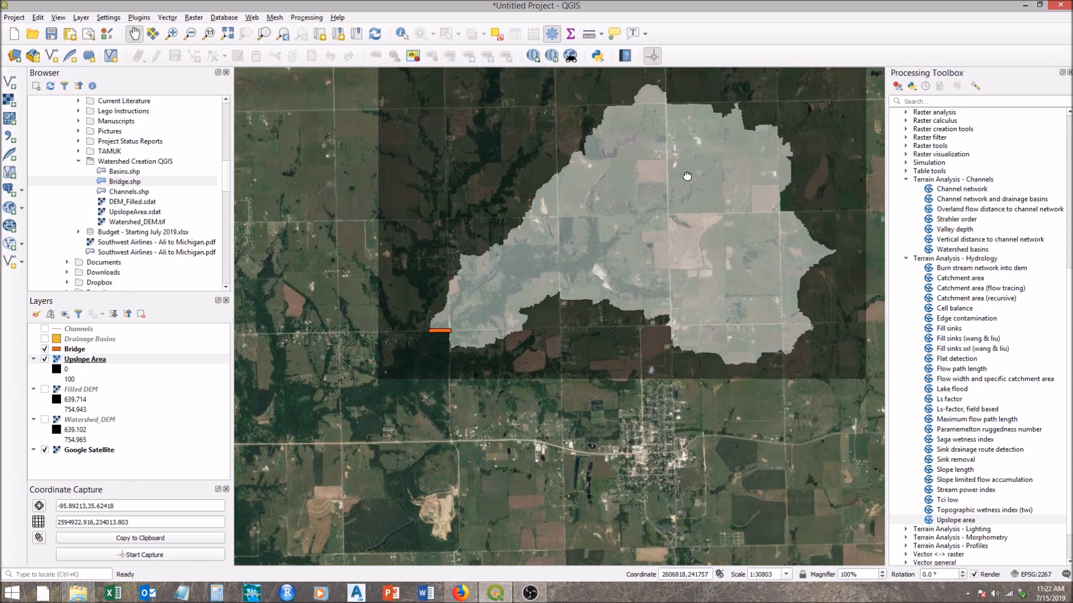
{"action": "left_click_drag", "start_coordinate": [696, 167], "coordinate": [642, 202]}
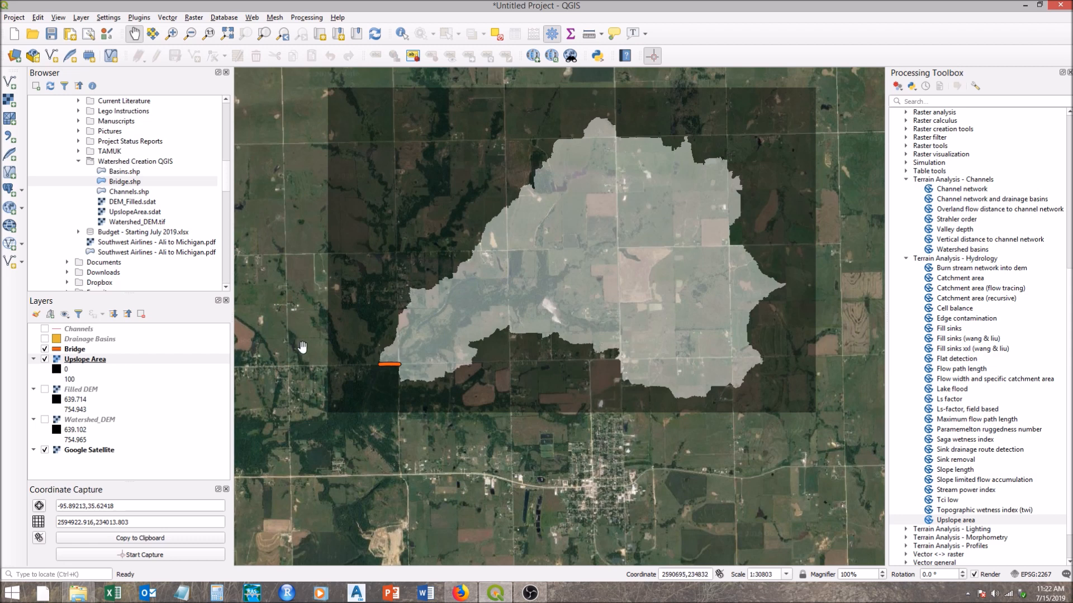
Set up Polygonize (Raster to Vector) on Upslope Area with the output saved as the SHP file Watershed in the Watershed Creation QGIS folder
{"action": "left_click", "coordinate": [194, 18]}
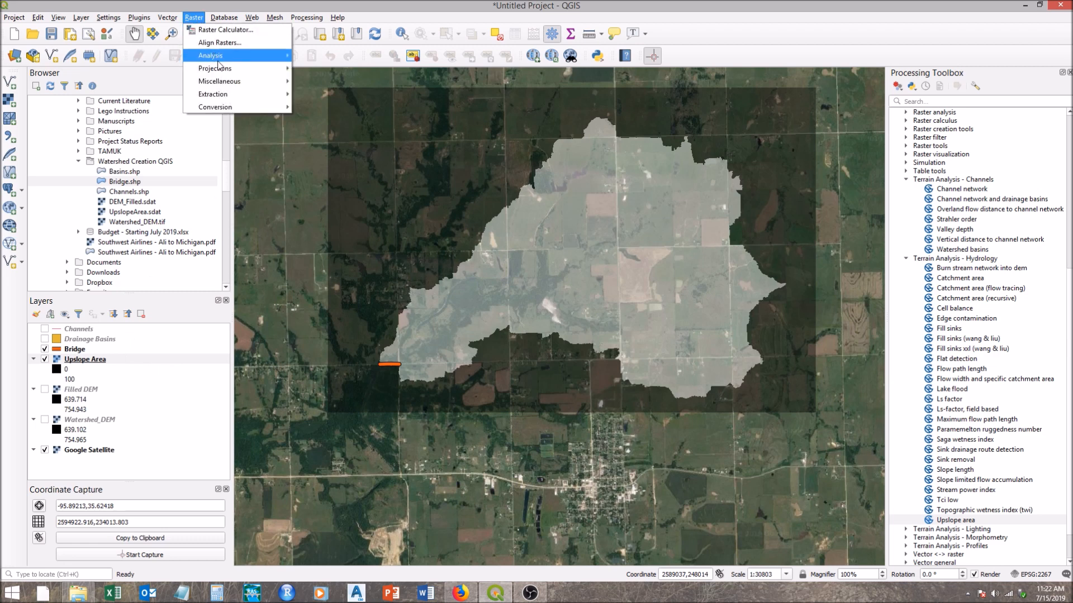
{"action": "mouse_move", "coordinate": [232, 106]}
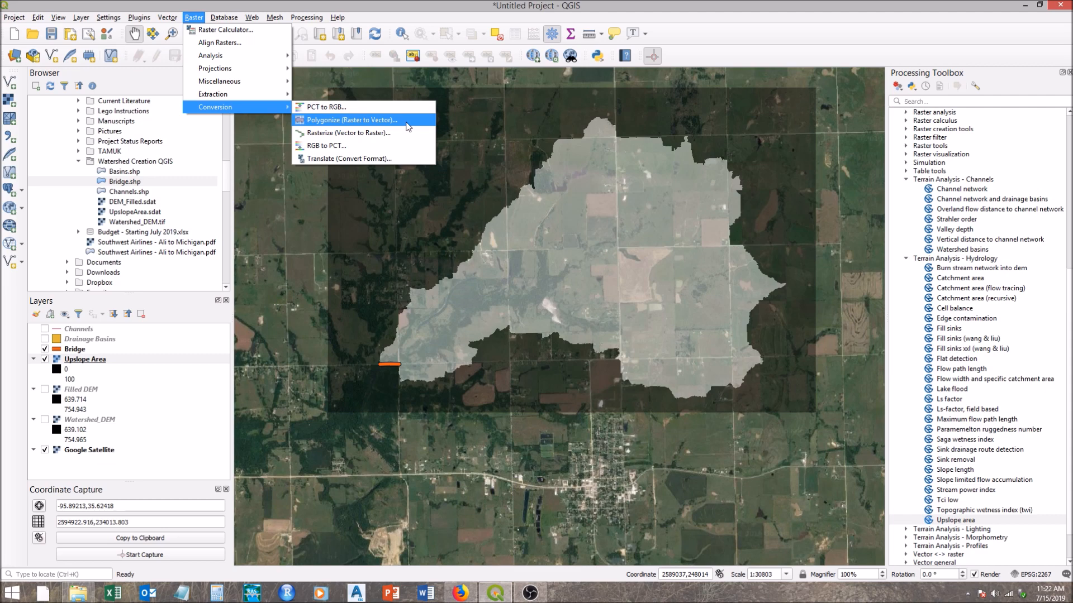
{"action": "left_click", "coordinate": [352, 120]}
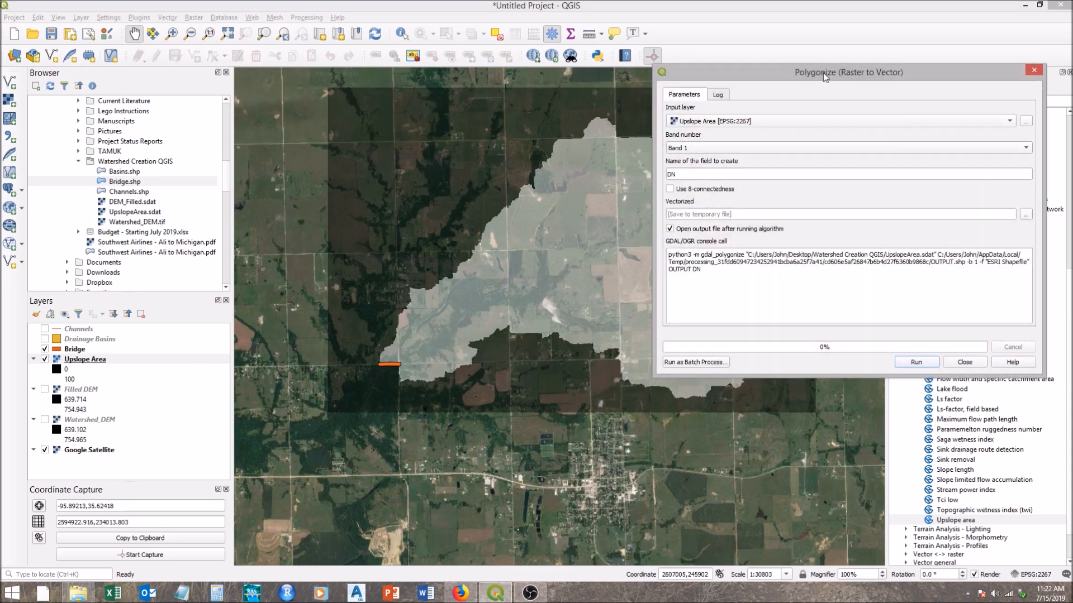
{"action": "left_click_drag", "start_coordinate": [823, 72], "coordinate": [566, 128]}
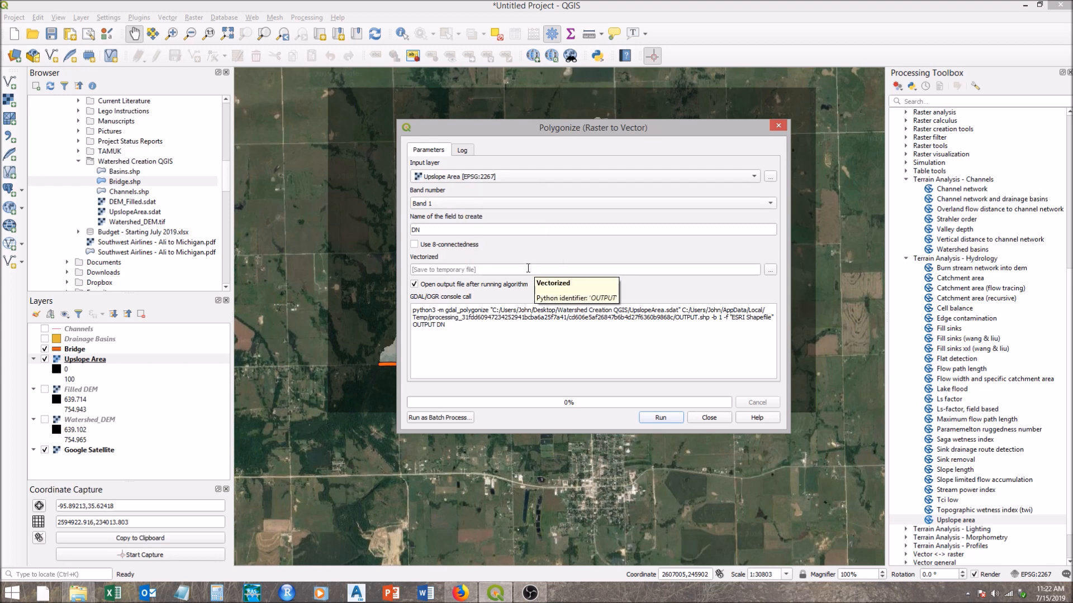
{"action": "left_click", "coordinate": [770, 270]}
{"action": "left_click", "coordinate": [800, 296]}
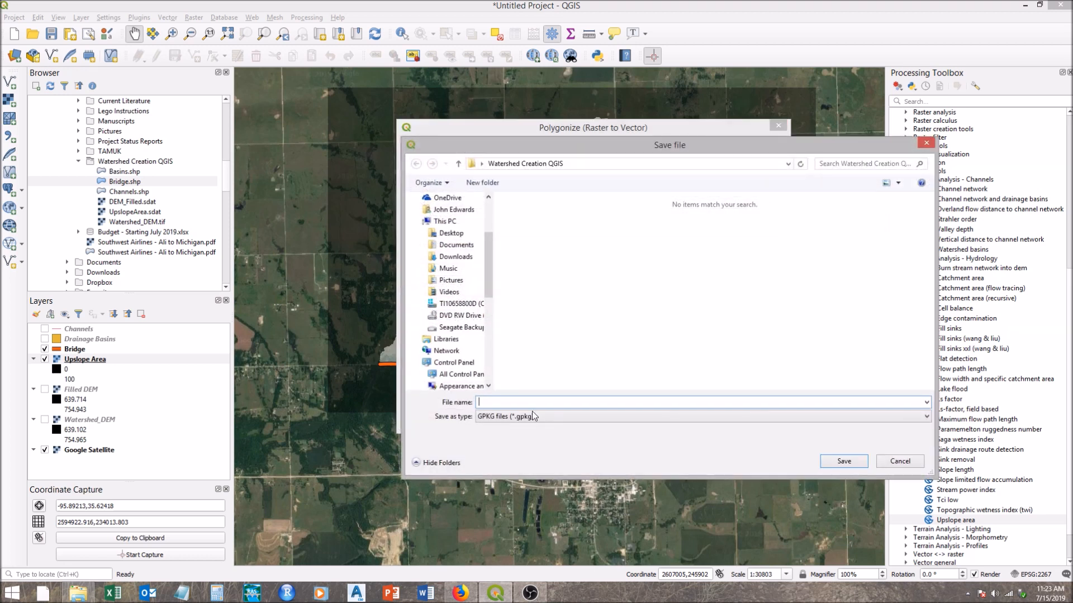
{"action": "left_click", "coordinate": [479, 416]}
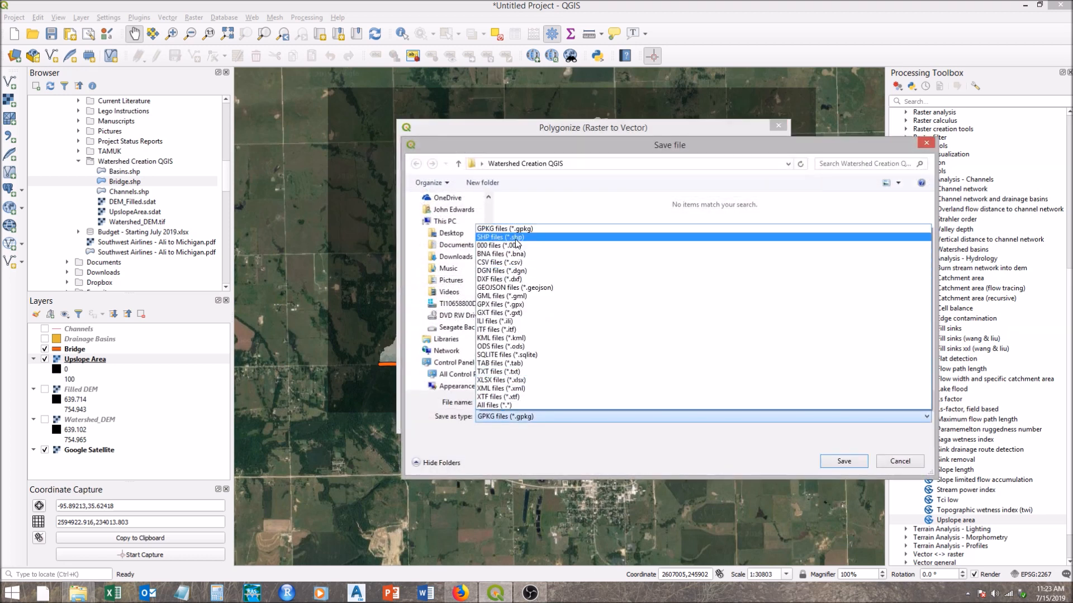
{"action": "left_click", "coordinate": [514, 233]}
{"action": "left_click", "coordinate": [521, 418]}
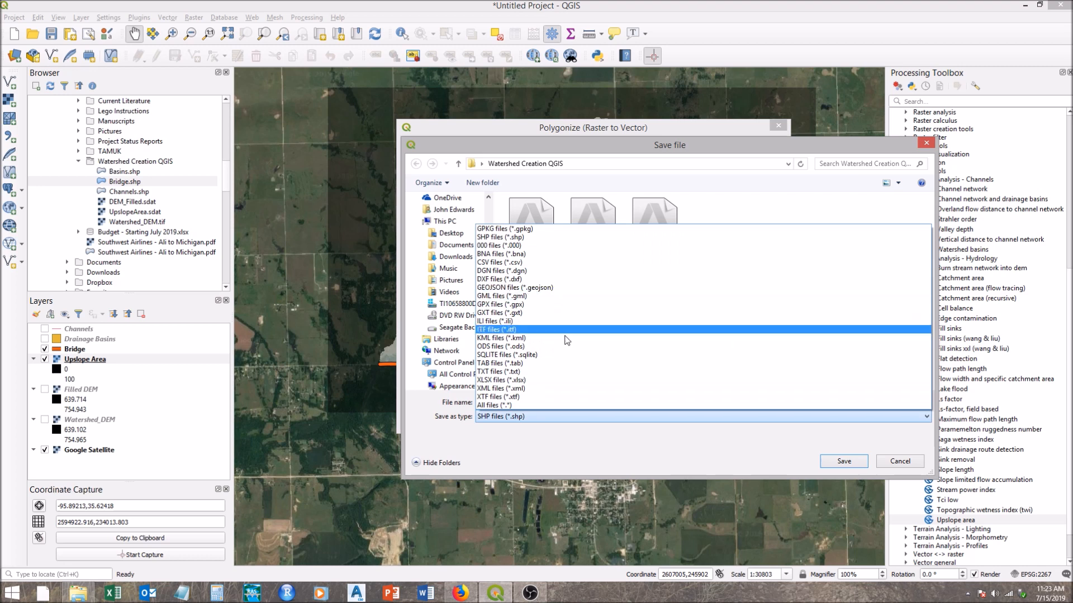
{"action": "left_click", "coordinate": [546, 241]}
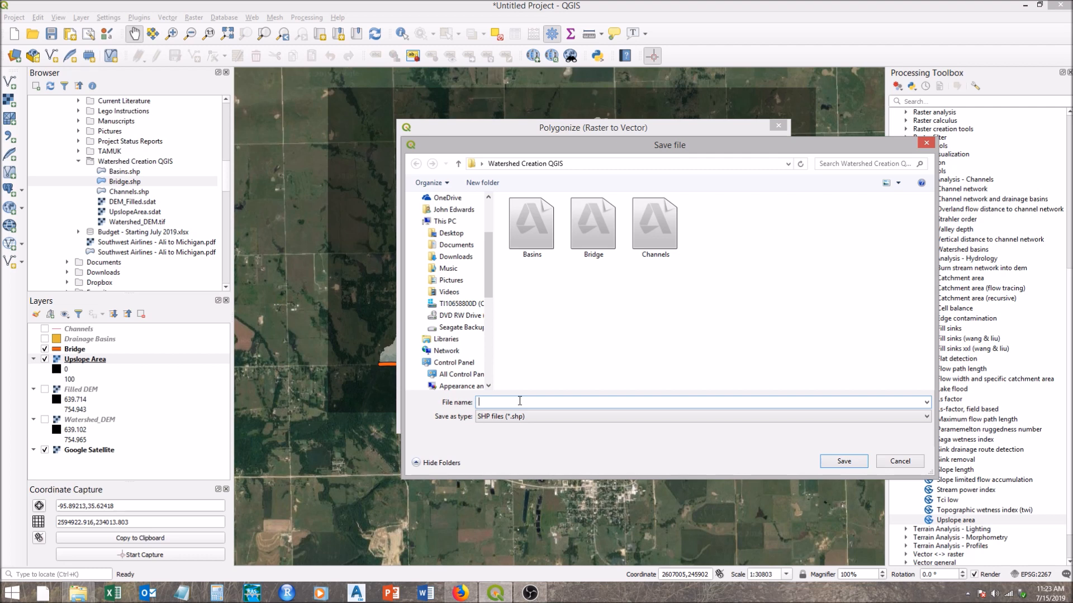
{"action": "type", "text": "Watershed"}
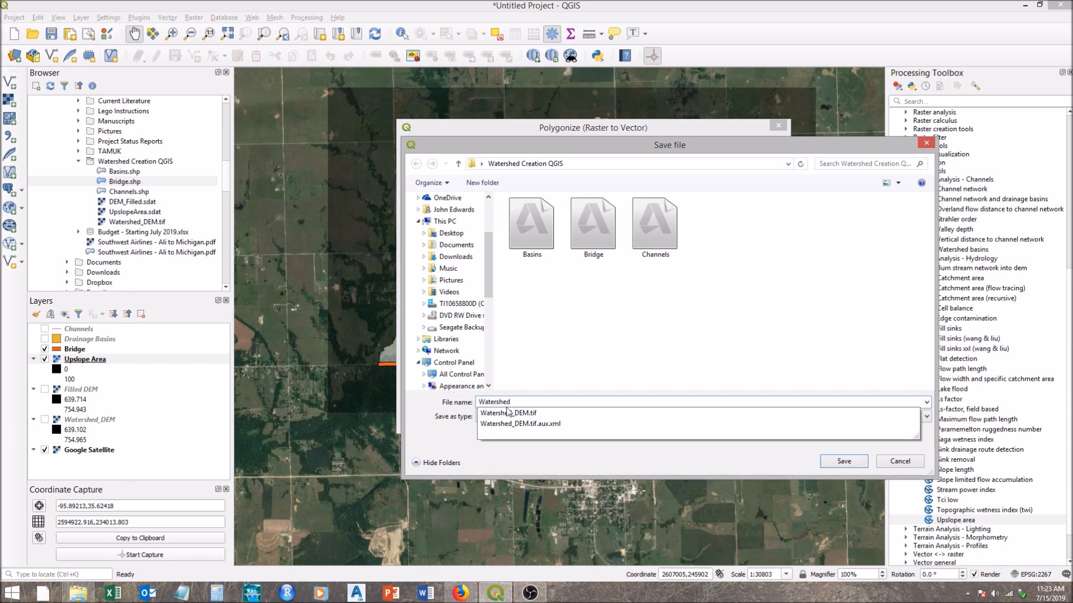
{"action": "left_click", "coordinate": [514, 464]}
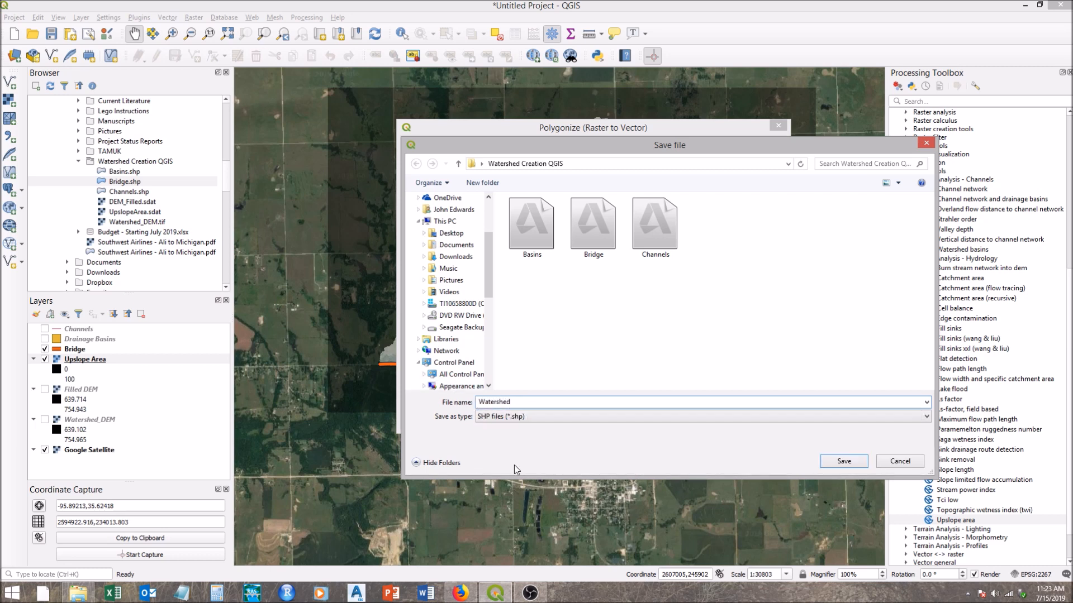
{"action": "left_click", "coordinate": [828, 463]}
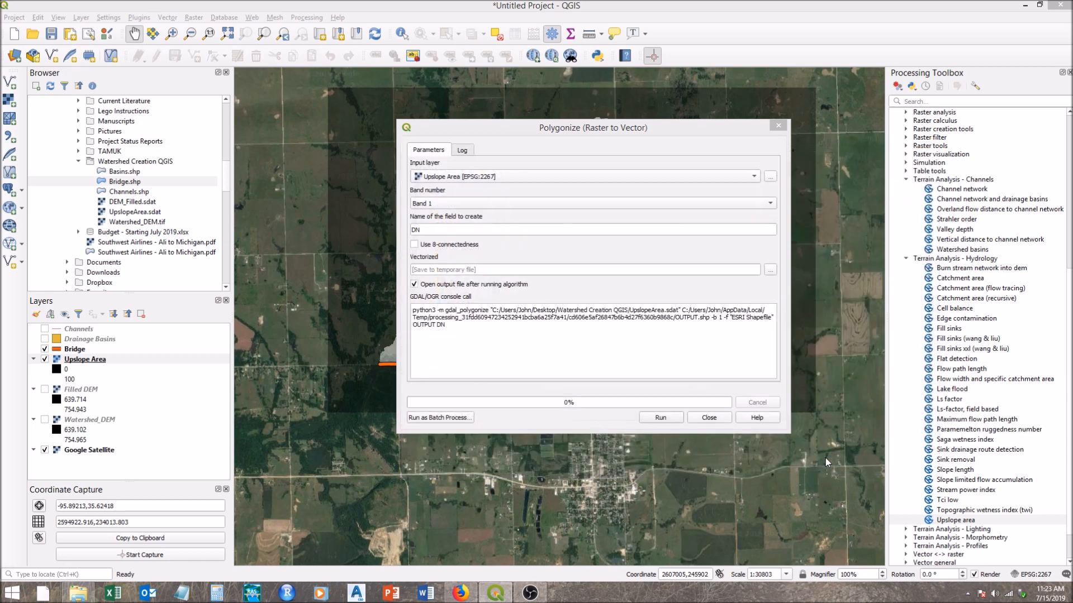
Run Polygonize on Upslope Area and hide the Upslope Area raster after comparing it with the vectorized polygons
{"action": "left_click", "coordinate": [668, 418]}
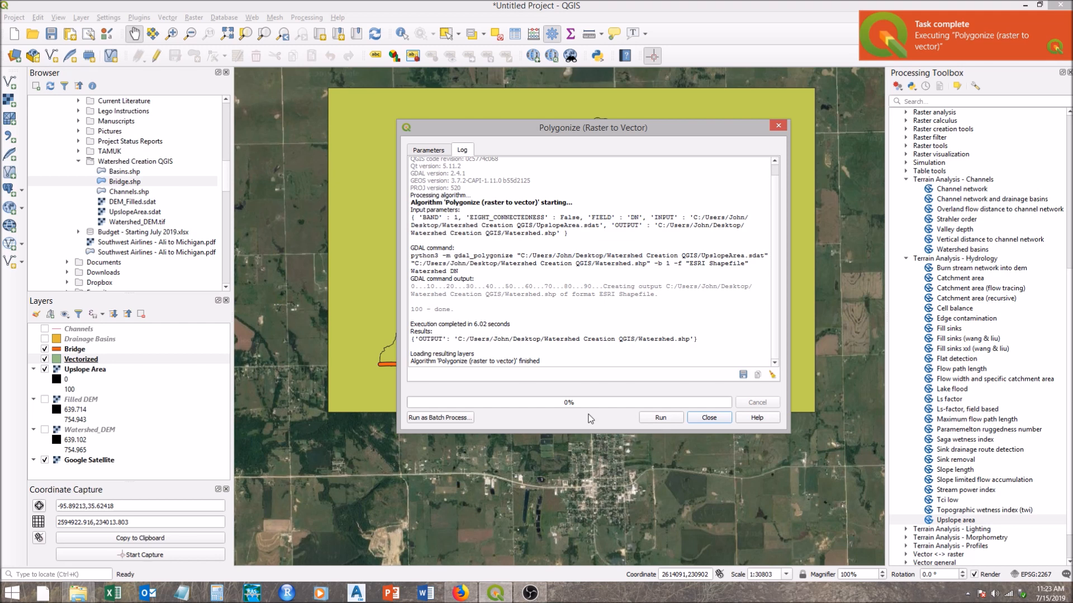
{"action": "left_click", "coordinate": [709, 418]}
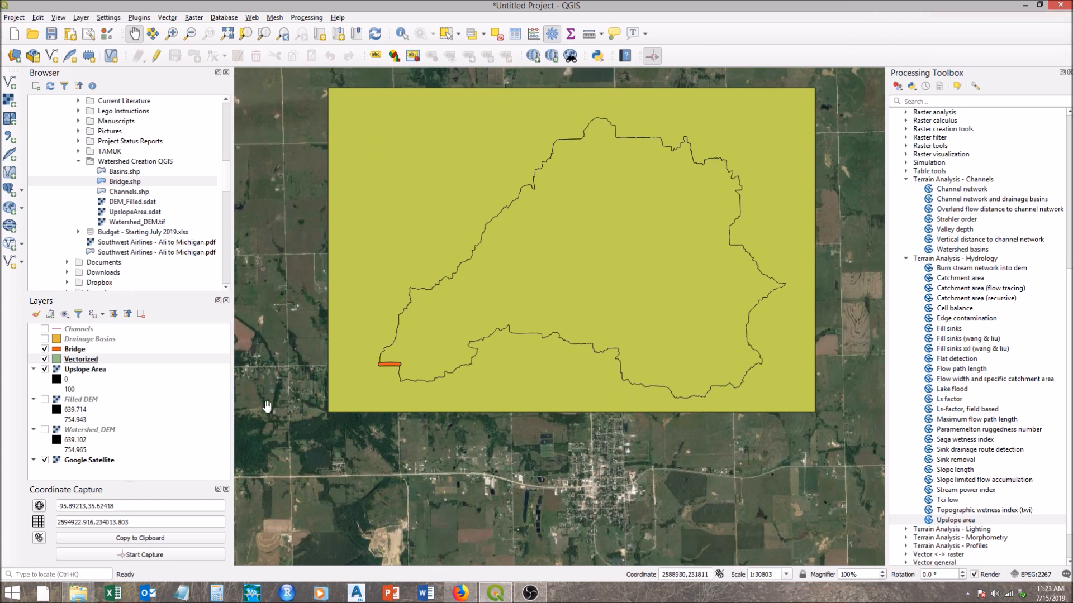
{"action": "left_click", "coordinate": [44, 360]}
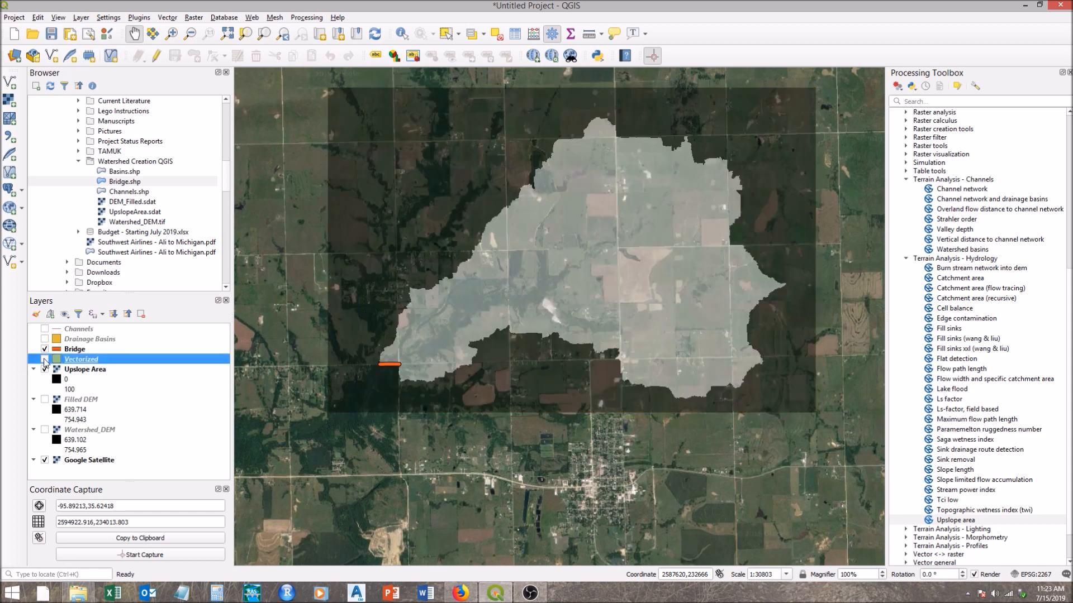
{"action": "left_click", "coordinate": [44, 359]}
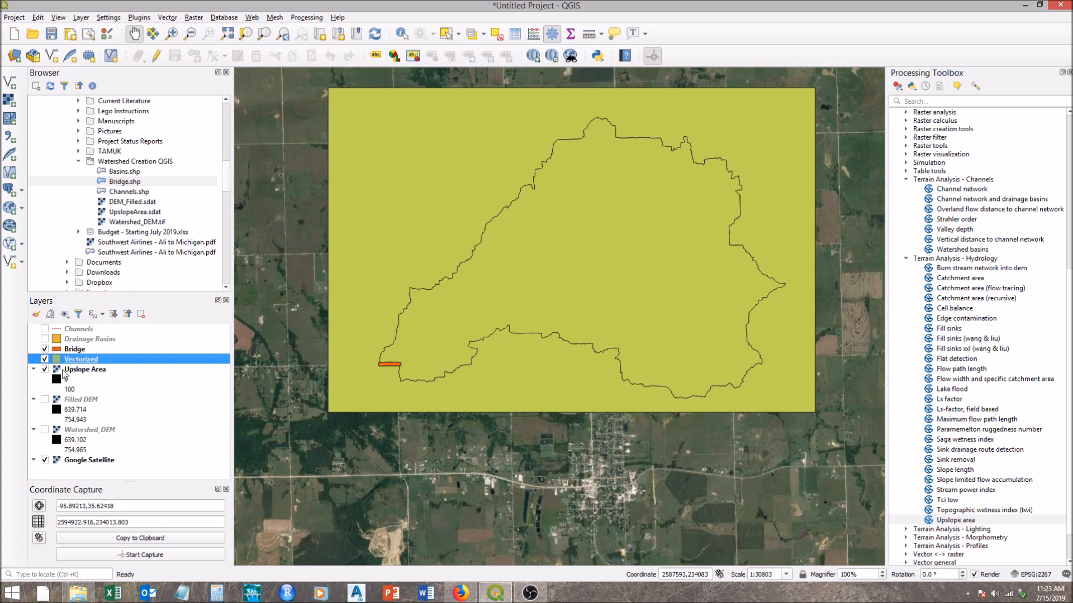
{"action": "left_click", "coordinate": [44, 369]}
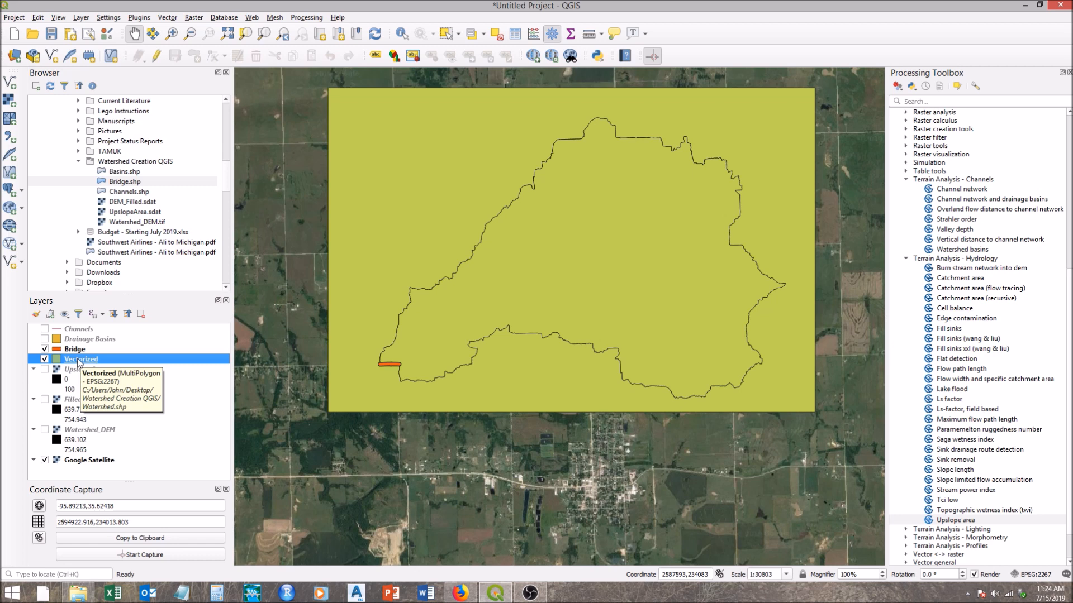
Open the Vectorized layer's attribute table and select the DN 0 and DN 100 features in turn to identify the watershed polygon
{"action": "right_click", "coordinate": [79, 362]}
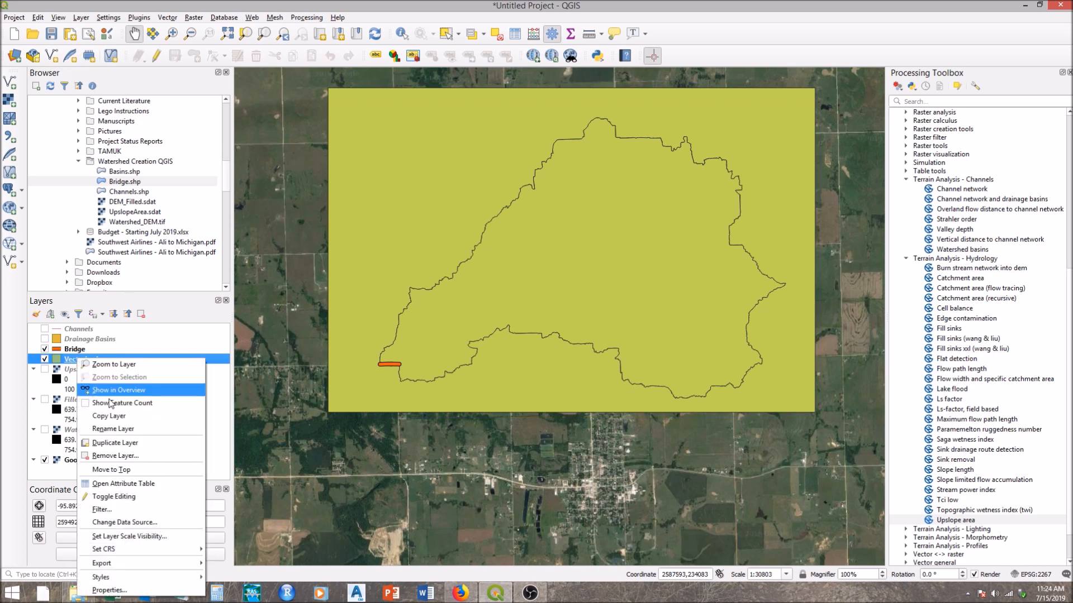
{"action": "left_click", "coordinate": [143, 484]}
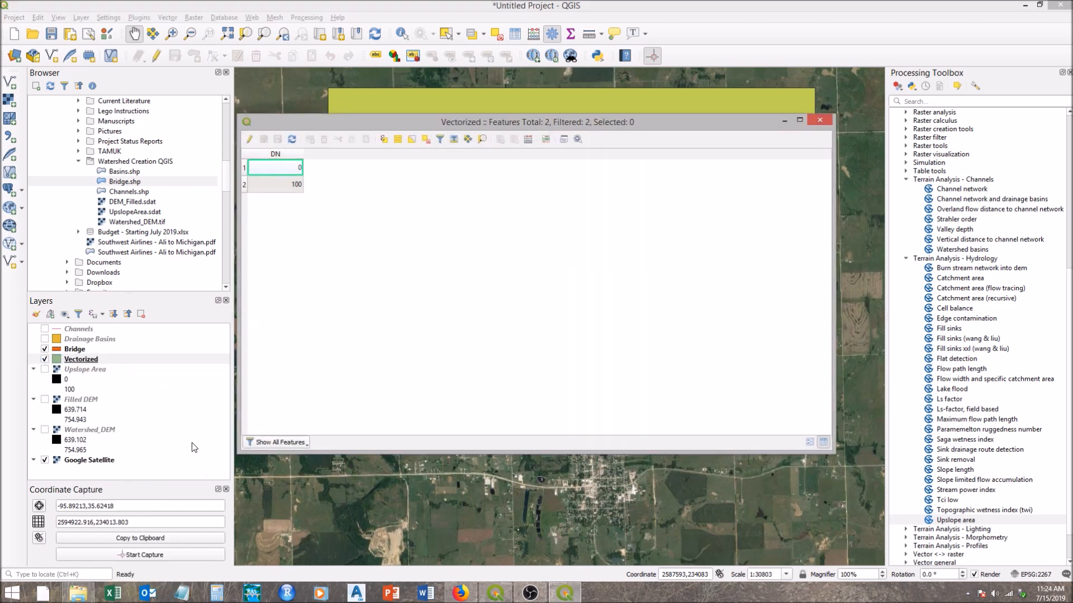
{"action": "left_click_drag", "start_coordinate": [418, 127], "coordinate": [641, 420]}
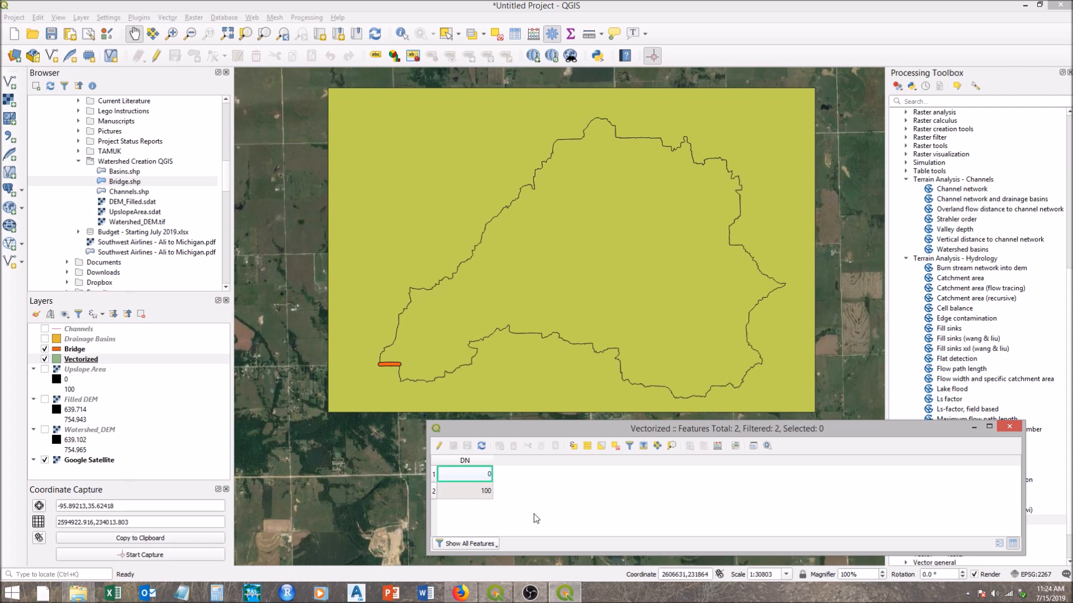
{"action": "left_click", "coordinate": [433, 477]}
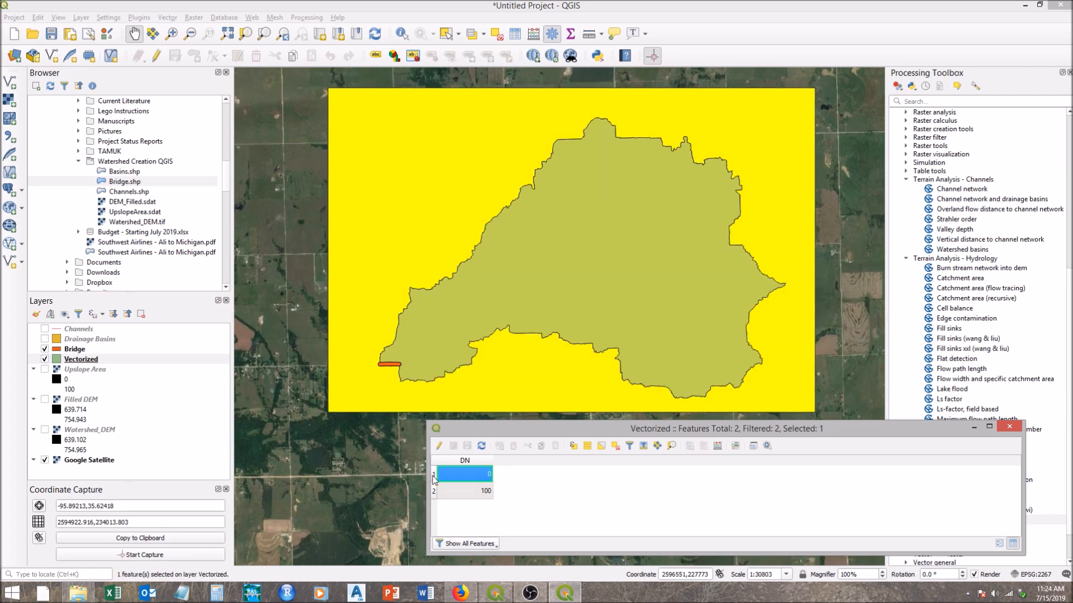
{"action": "left_click", "coordinate": [434, 492]}
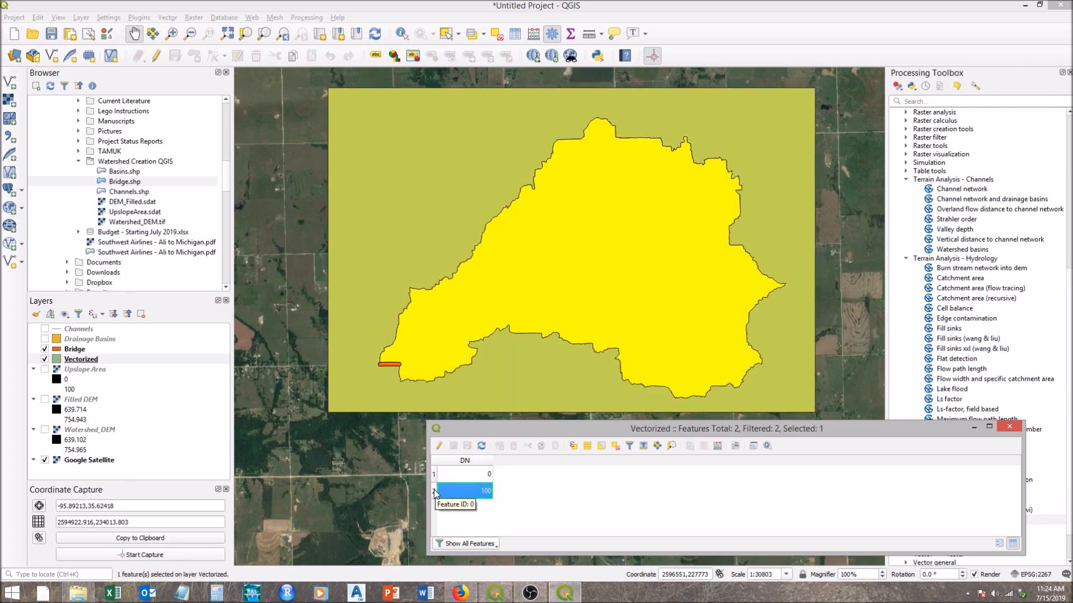
Delete the DN 0 feature from the Vectorized layer and save the layer edits
{"action": "left_click", "coordinate": [434, 475]}
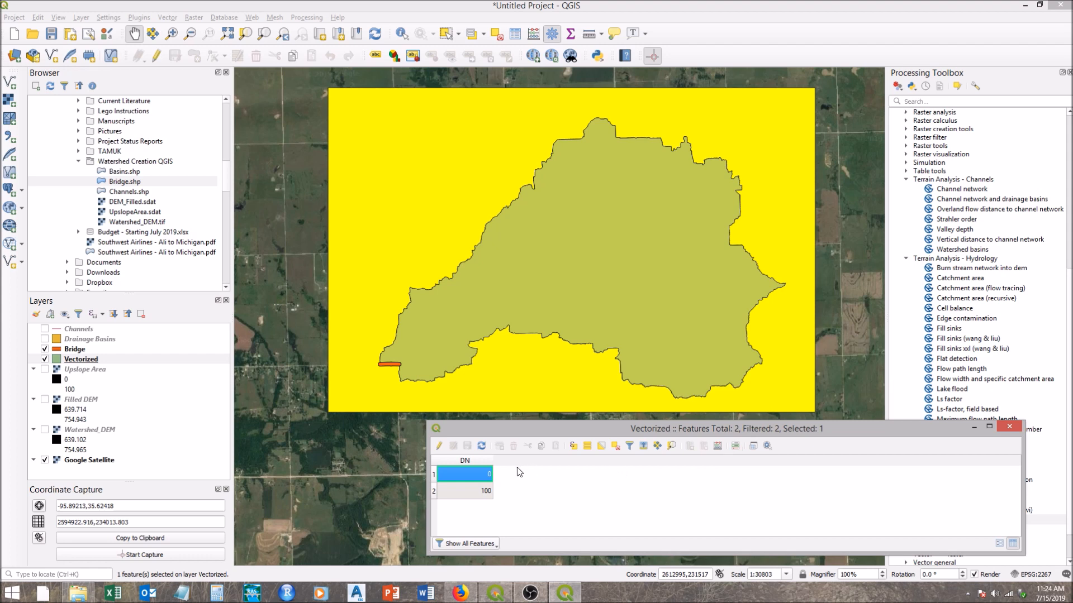
{"action": "left_click_drag", "start_coordinate": [559, 435], "coordinate": [561, 418]}
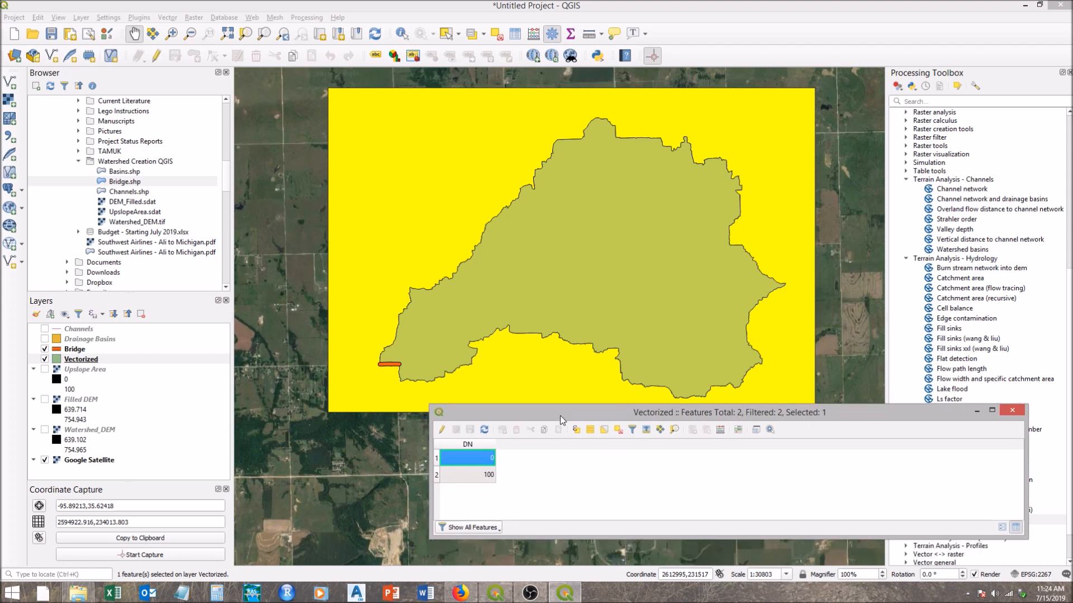
{"action": "left_click", "coordinate": [441, 430]}
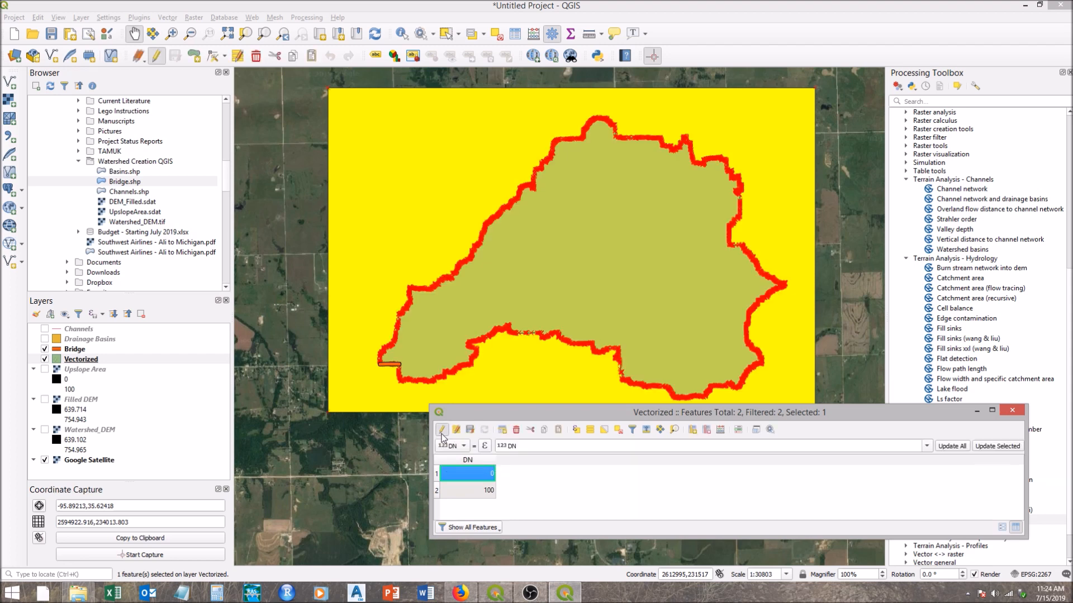
{"action": "double_click", "coordinate": [442, 490]}
{"action": "double_click", "coordinate": [440, 474]}
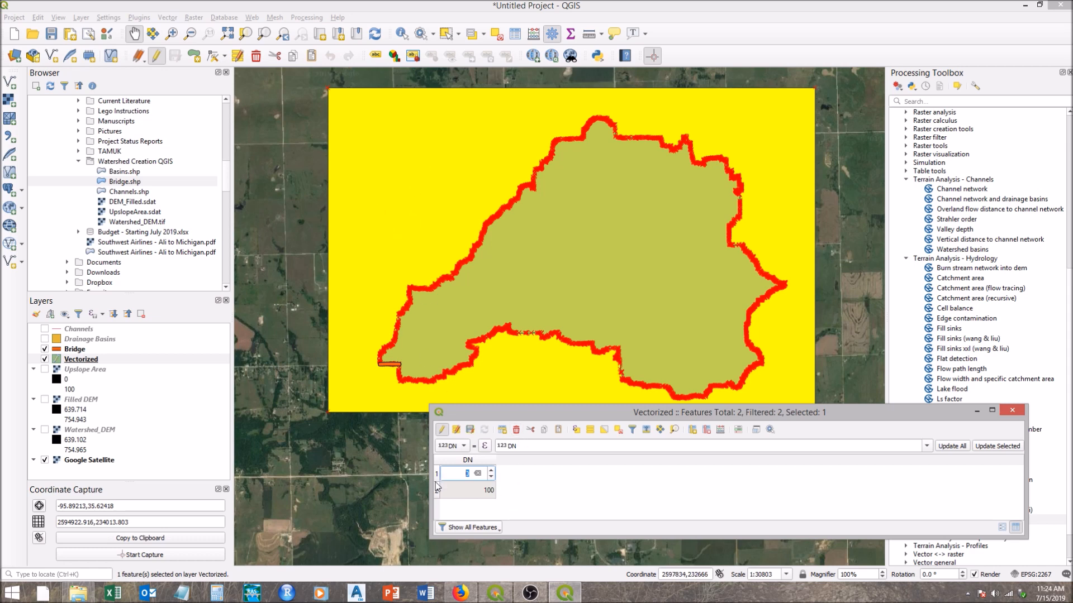
{"action": "left_click", "coordinate": [516, 430]}
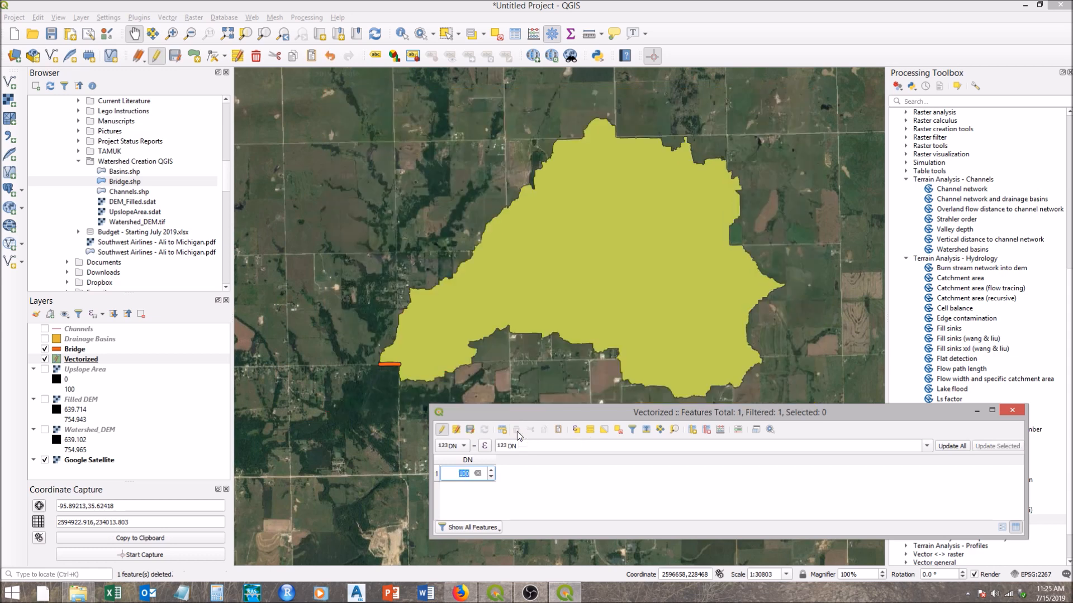
{"action": "left_click", "coordinate": [441, 430]}
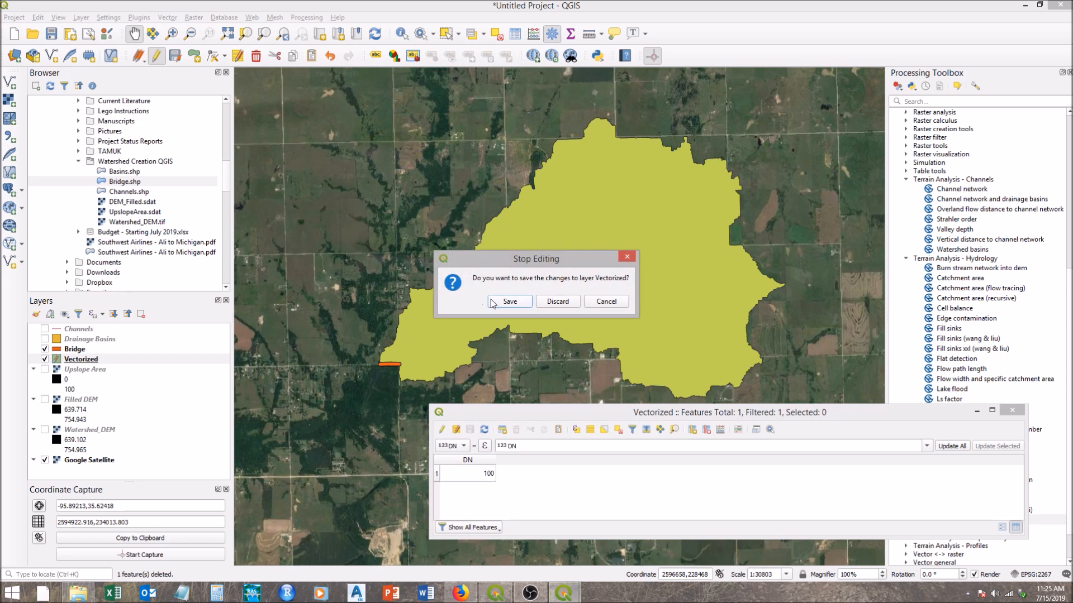
{"action": "left_click", "coordinate": [492, 302]}
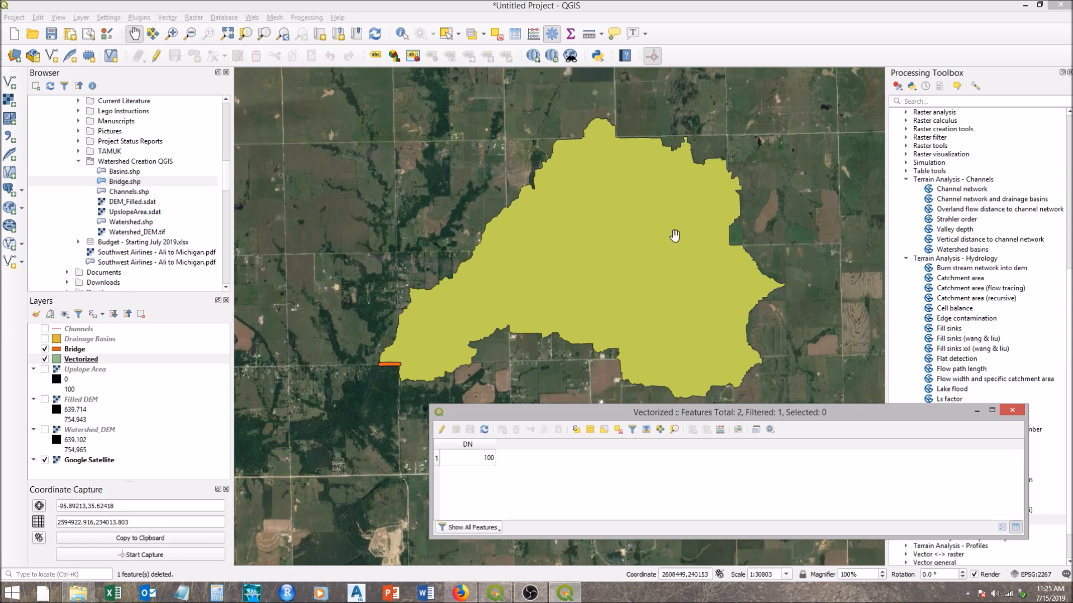
Style the Vectorized layer with the outline blue symbol so only the watershed boundary is drawn
{"action": "double_click", "coordinate": [78, 359]}
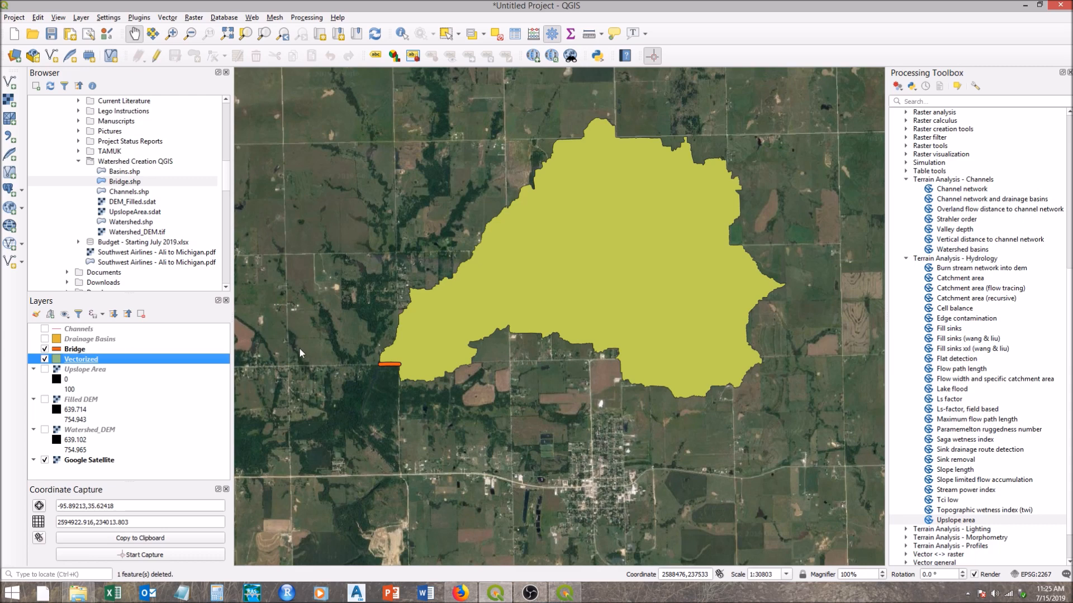
{"action": "scroll", "coordinate": [759, 369], "scroll_direction": "down", "scroll_amount": 3}
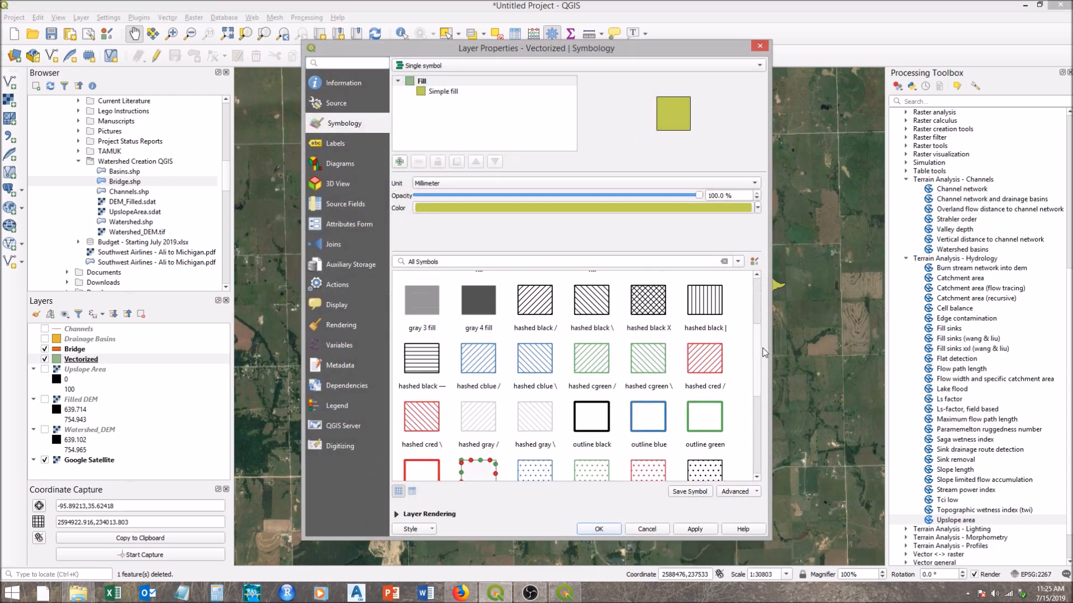
{"action": "left_click", "coordinate": [643, 374]}
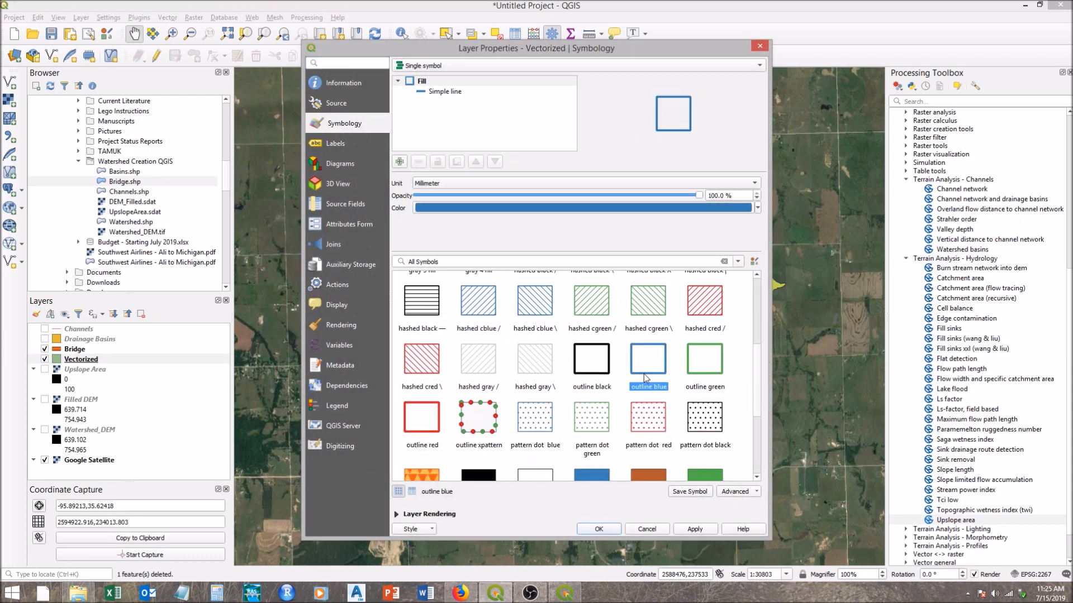
{"action": "left_click", "coordinate": [599, 528]}
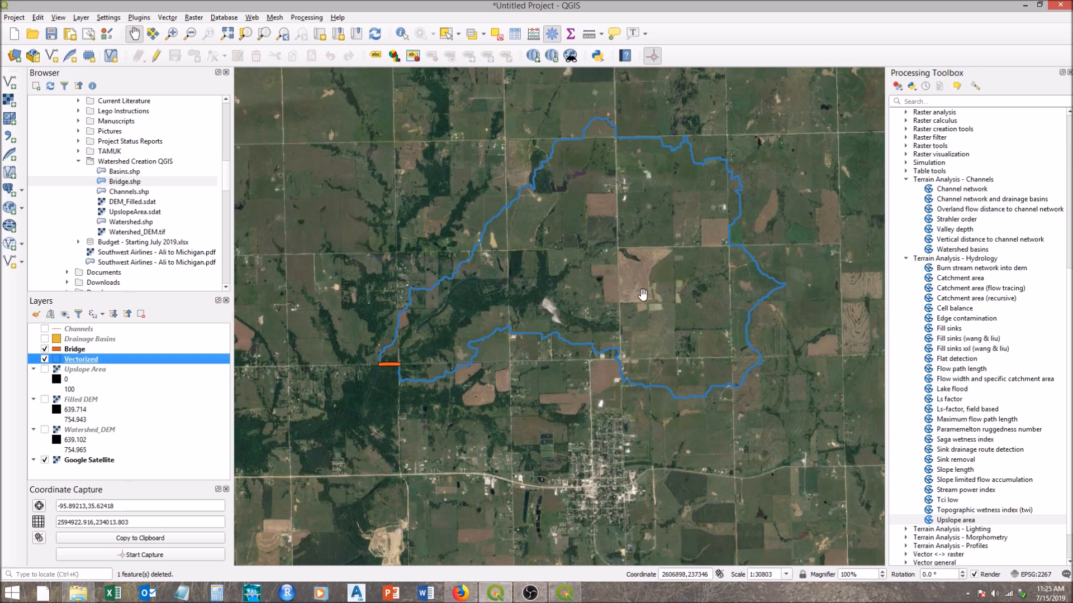
Set up a new field named Area_ft2 of type Decimal number (real) in the Vectorized table's Field Calculator
{"action": "left_click", "coordinate": [564, 592]}
{"action": "left_click_drag", "start_coordinate": [561, 411], "coordinate": [436, 160]}
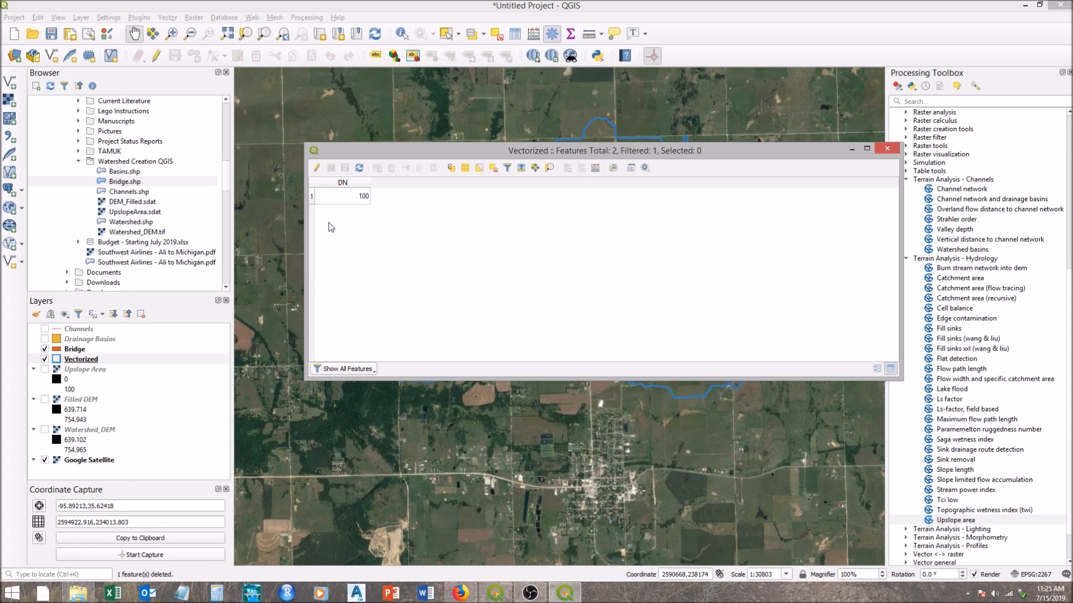
{"action": "left_click", "coordinate": [600, 174]}
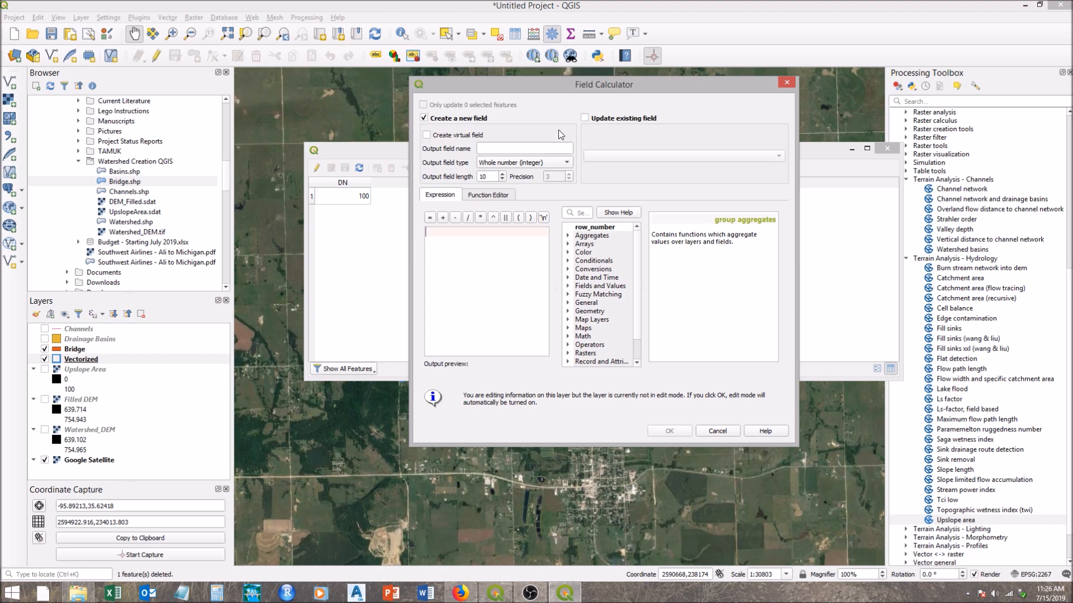
{"action": "left_click_drag", "start_coordinate": [638, 312], "coordinate": [641, 279]}
{"action": "left_click", "coordinate": [492, 153]}
{"action": "type", "text": "Area_ft2"}
{"action": "left_click", "coordinate": [555, 165]}
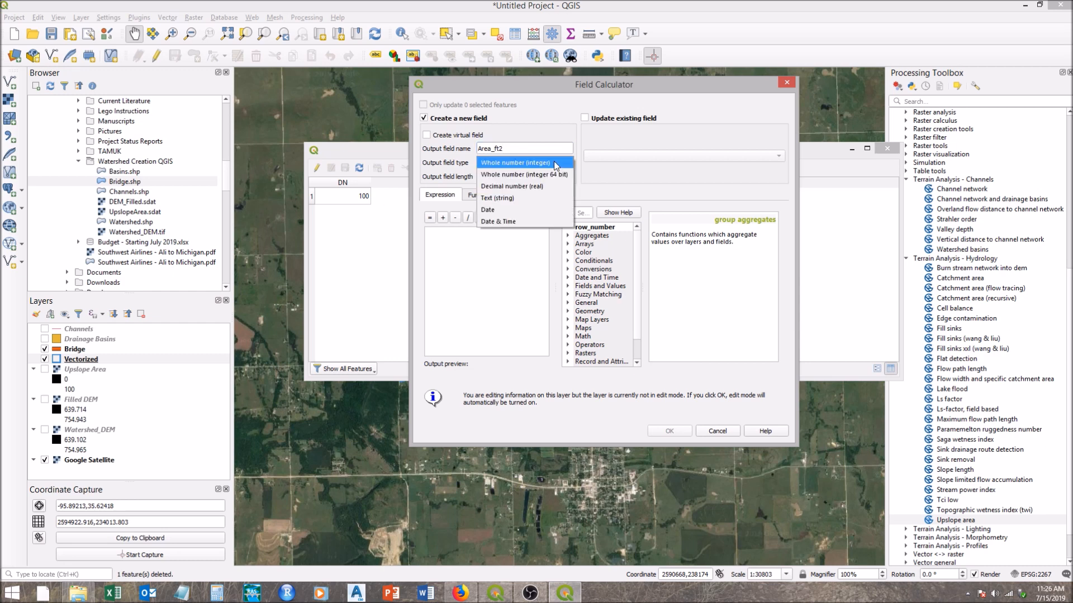
{"action": "left_click", "coordinate": [525, 188]}
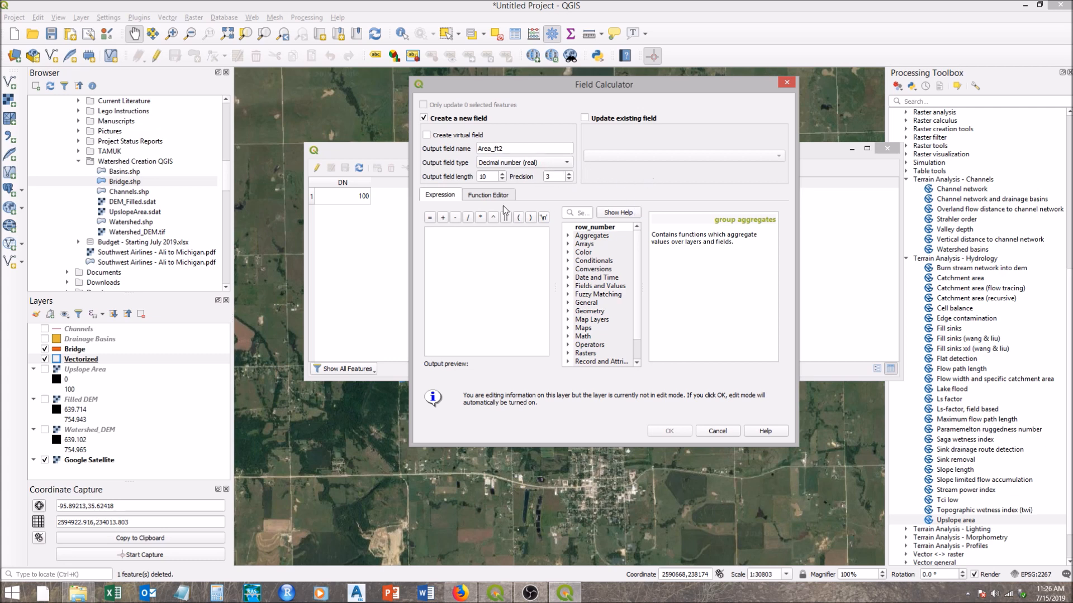
Compare the $area and area geometry functions and insert the area function into the Area_ft2 expression
{"action": "left_click", "coordinate": [463, 242]}
{"action": "left_click", "coordinate": [568, 311]}
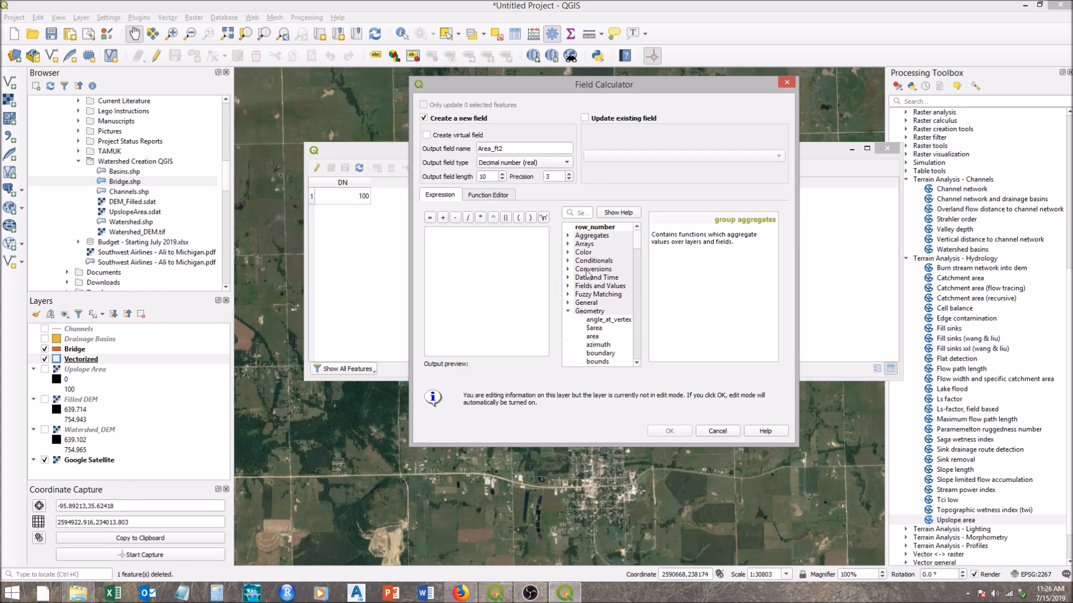
{"action": "scroll", "coordinate": [587, 274], "scroll_direction": "down", "scroll_amount": 1}
{"action": "scroll", "coordinate": [583, 273], "scroll_direction": "down", "scroll_amount": 2}
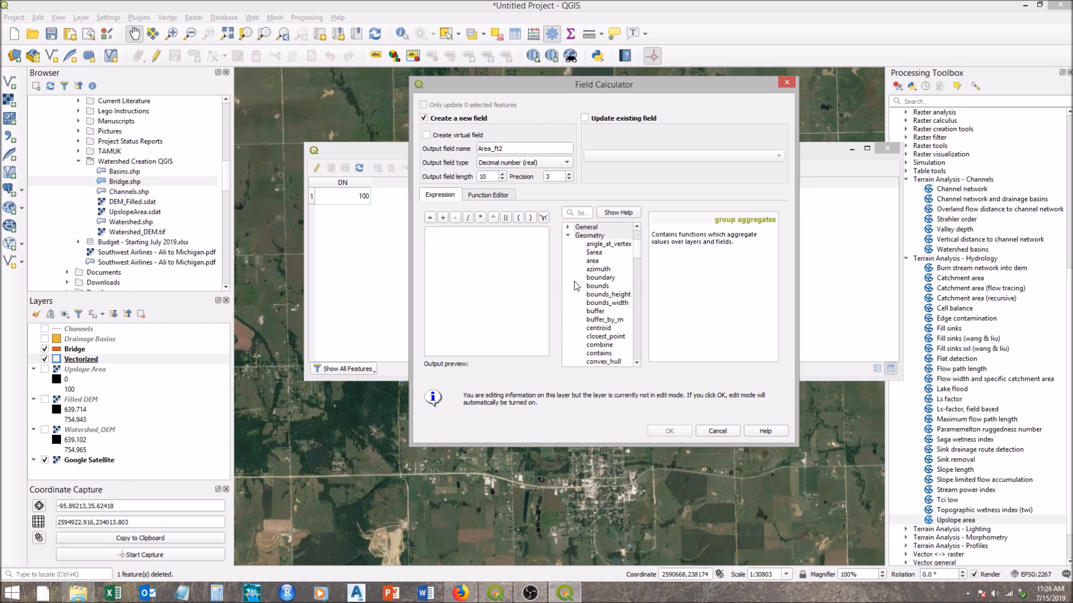
{"action": "left_click", "coordinate": [595, 253]}
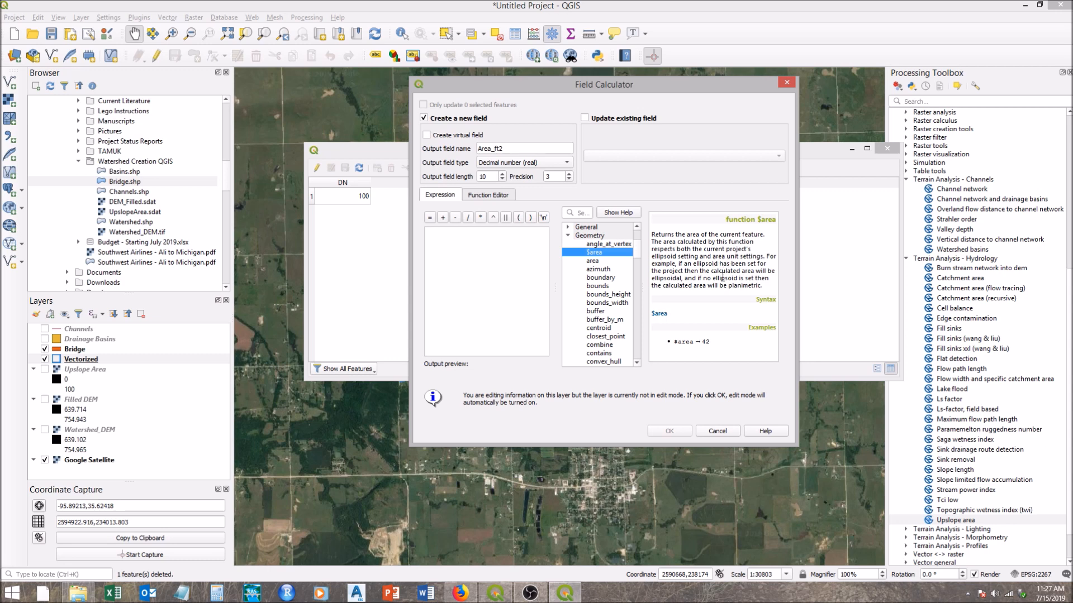
{"action": "left_click", "coordinate": [605, 262]}
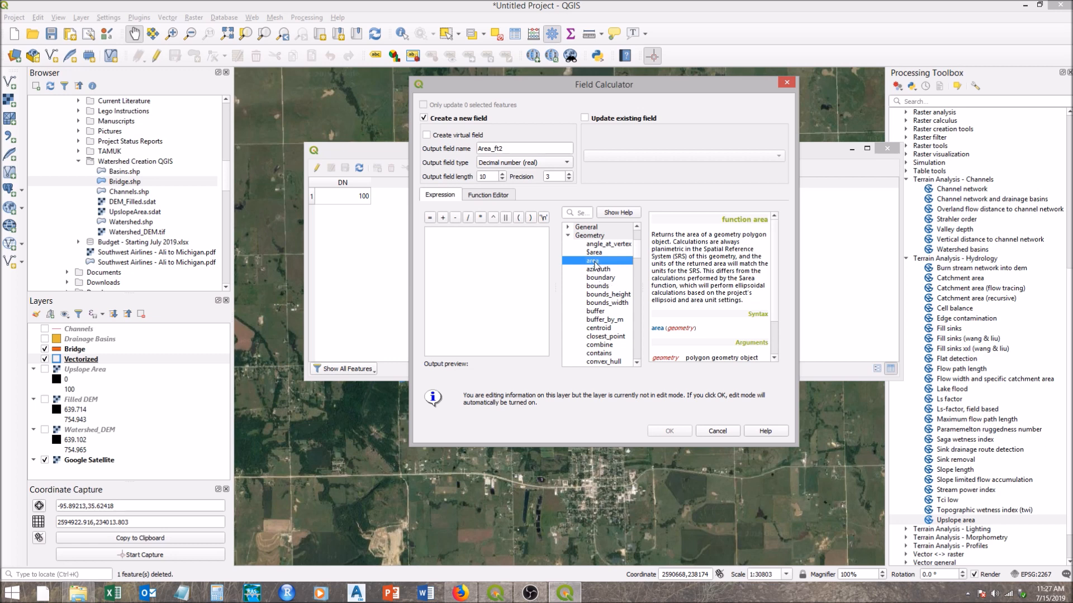
{"action": "double_click", "coordinate": [595, 266]}
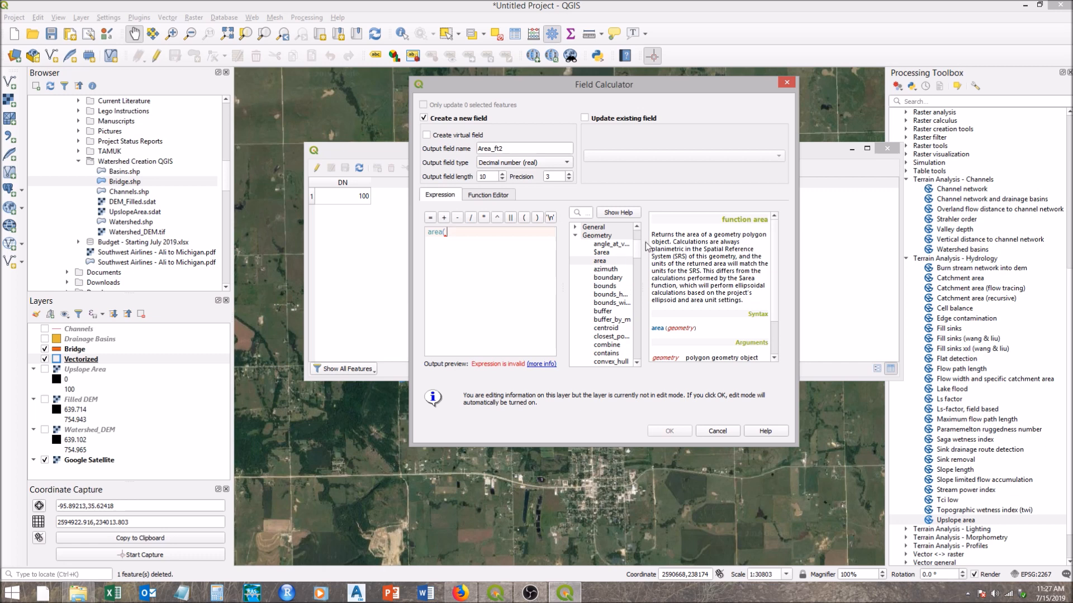
Complete the expression as area( $geometry ) and create the Area_ft2 field from it
{"action": "scroll", "coordinate": [642, 256], "scroll_direction": "down", "scroll_amount": 2}
{"action": "scroll", "coordinate": [642, 260], "scroll_direction": "down", "scroll_amount": 4}
{"action": "scroll", "coordinate": [642, 274], "scroll_direction": "down", "scroll_amount": 2}
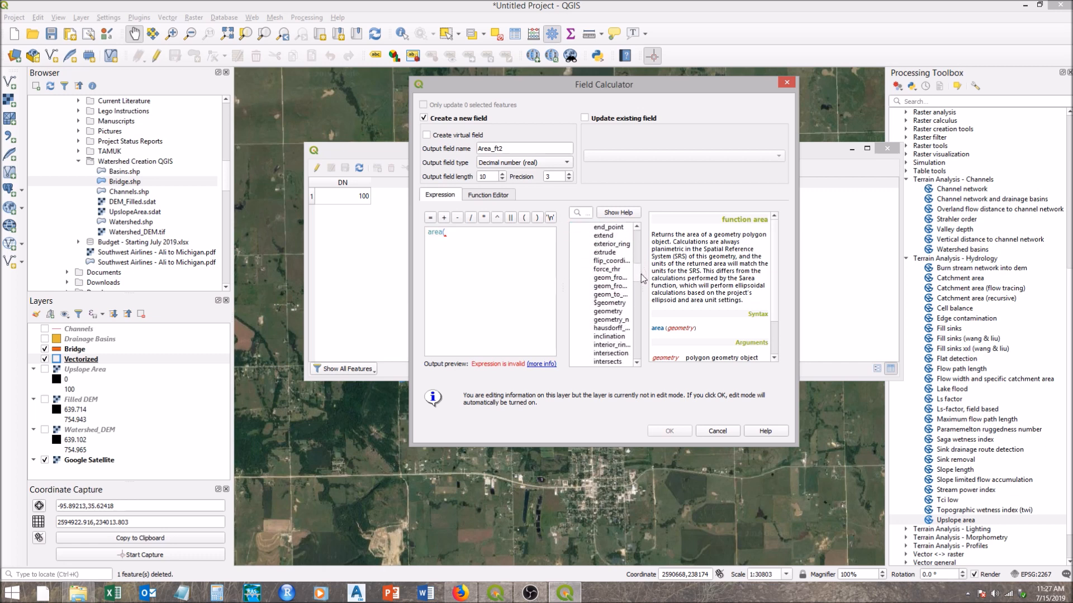
{"action": "left_click", "coordinate": [607, 302]}
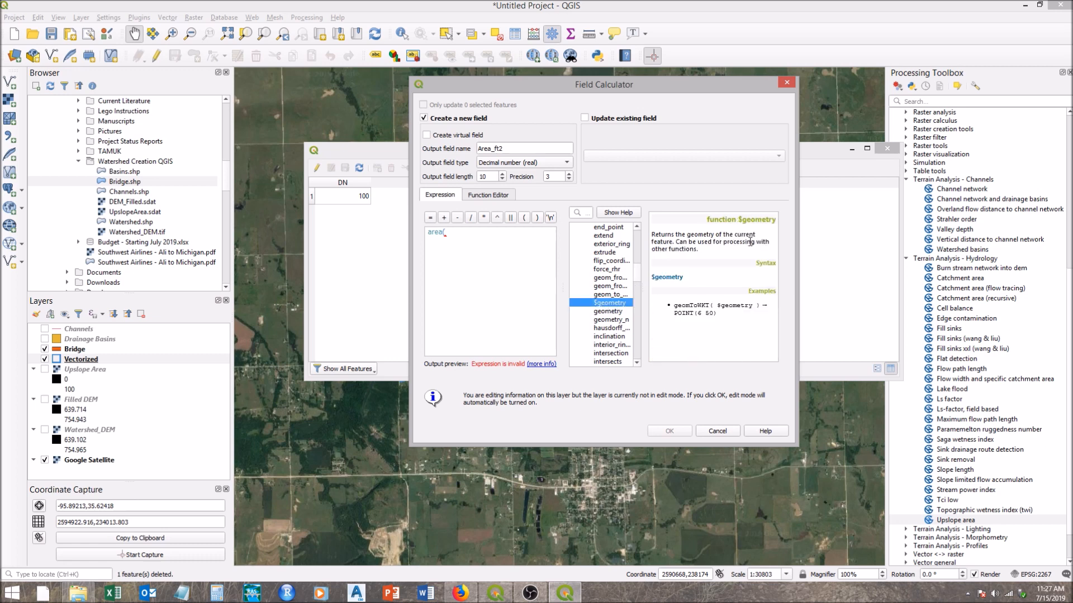
{"action": "double_click", "coordinate": [602, 303]}
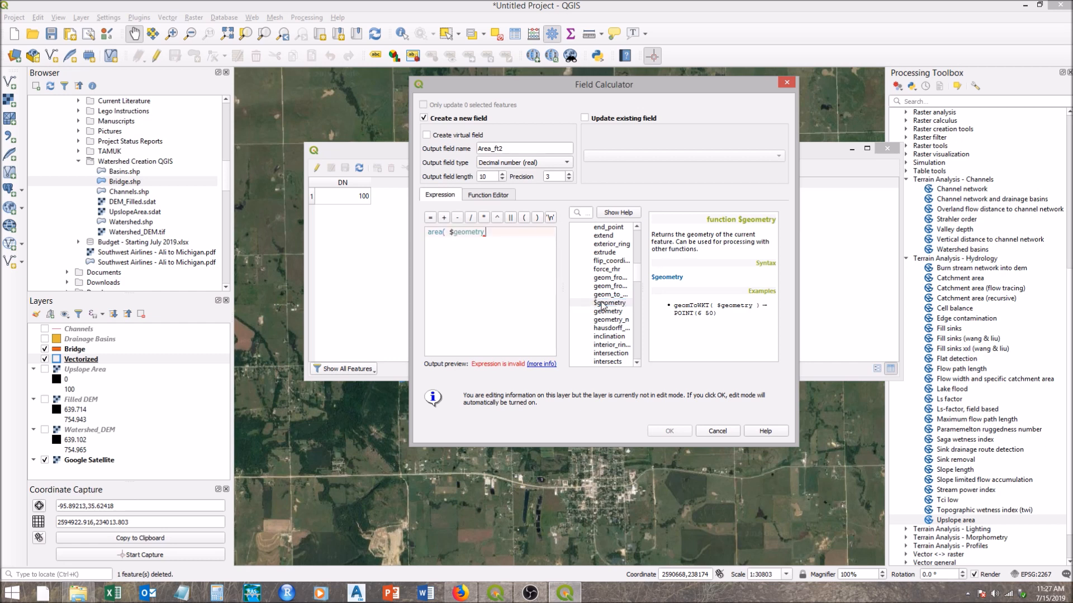
{"action": "left_click", "coordinate": [535, 218]}
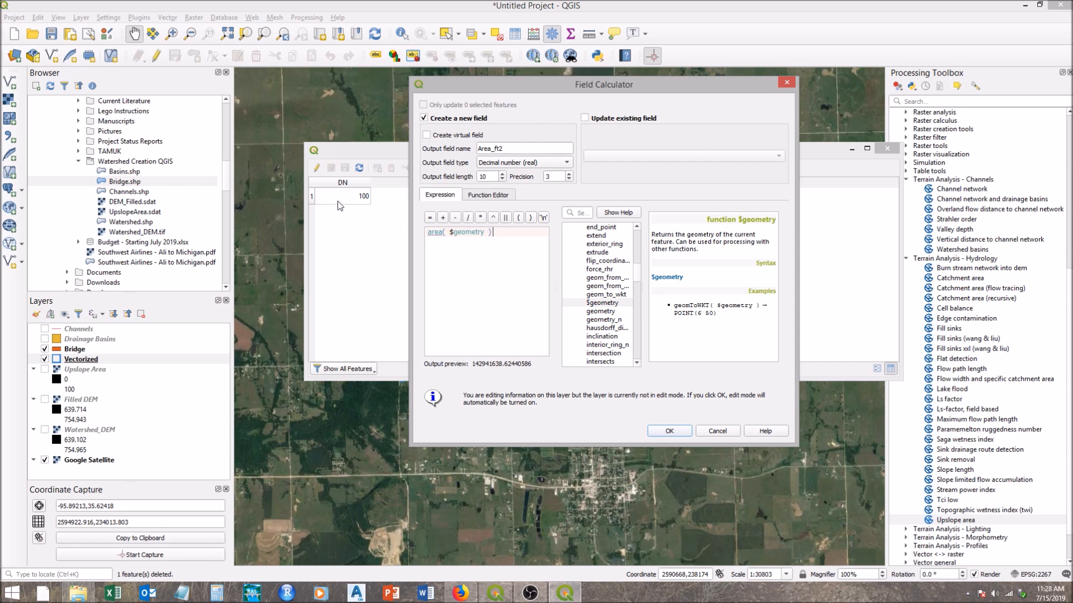
{"action": "left_click", "coordinate": [666, 431]}
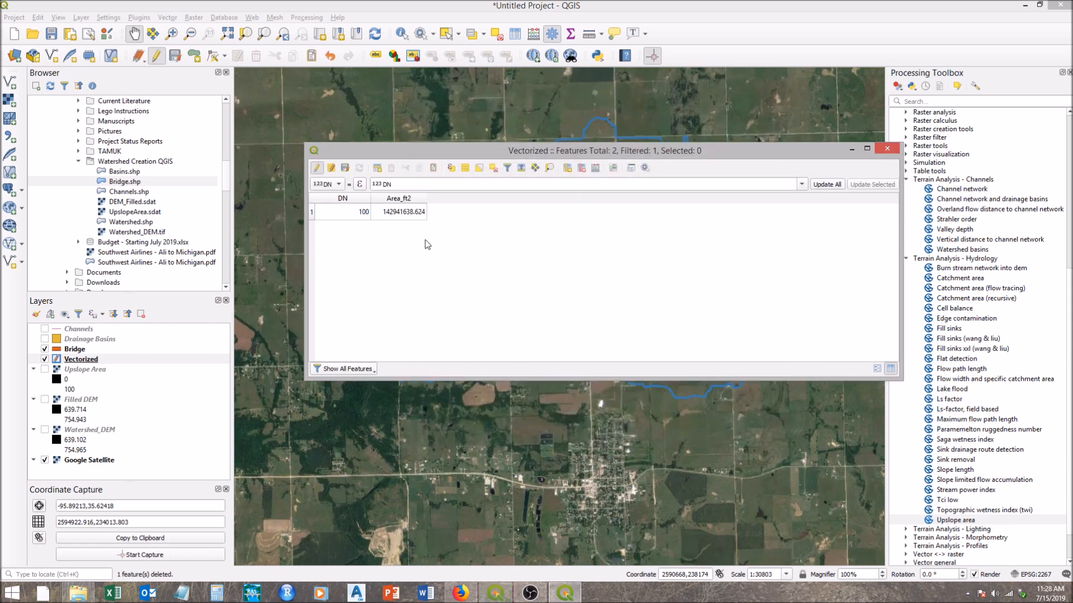
{"action": "double_click", "coordinate": [405, 216]}
{"action": "left_click", "coordinate": [415, 244]}
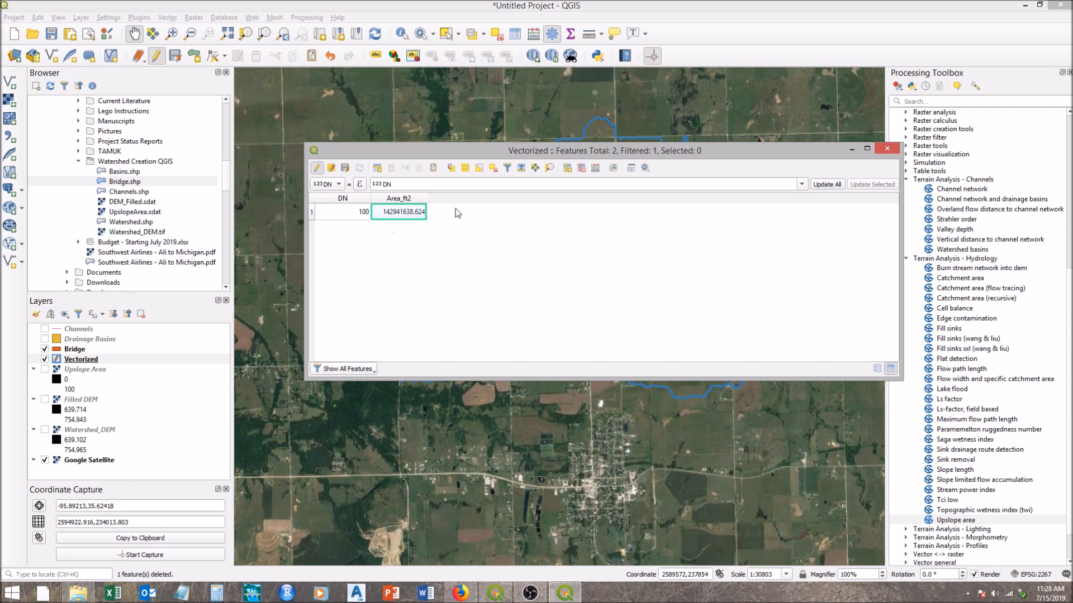
Set up another new field named Area_mi2 of type Decimal number (real) in the Field Calculator
{"action": "left_click", "coordinate": [596, 168]}
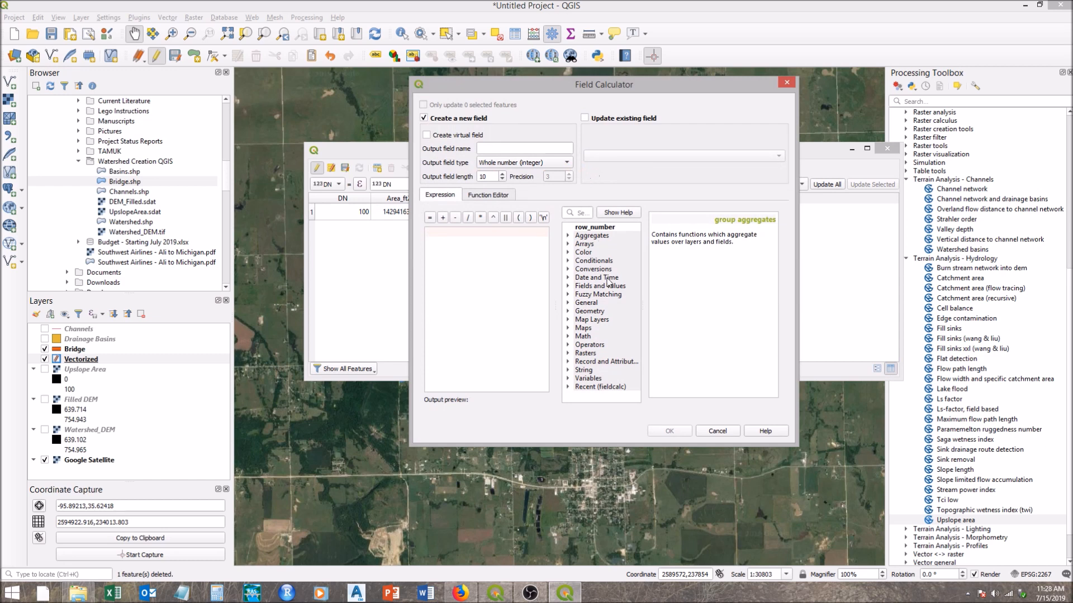
{"action": "left_click", "coordinate": [499, 148]}
{"action": "type", "text": "Area_m"}
{"action": "type", "text": "2"}
{"action": "left_click", "coordinate": [506, 163]}
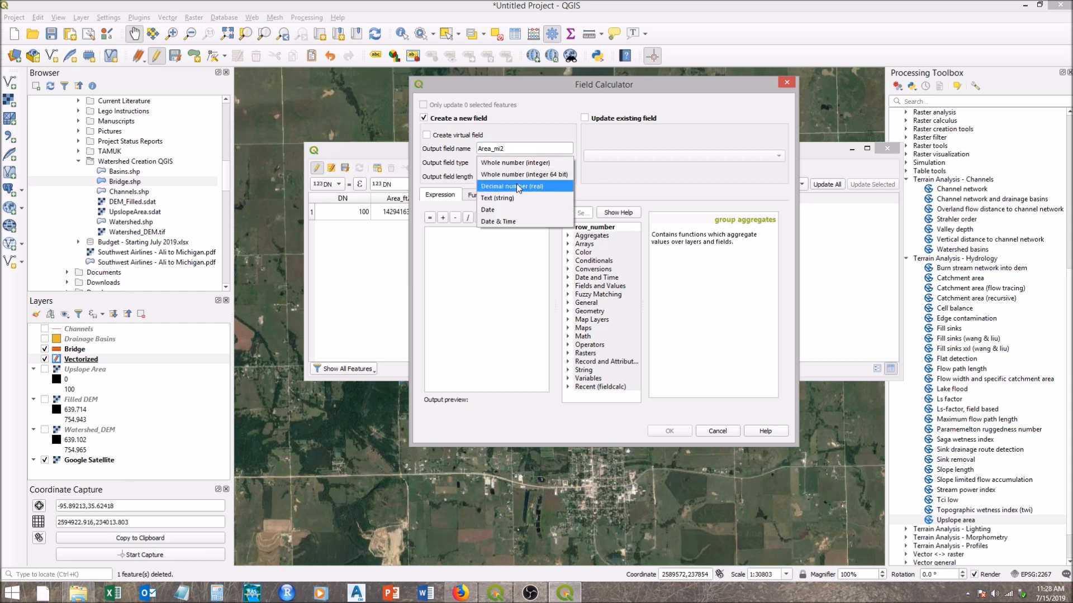
{"action": "left_click", "coordinate": [516, 186]}
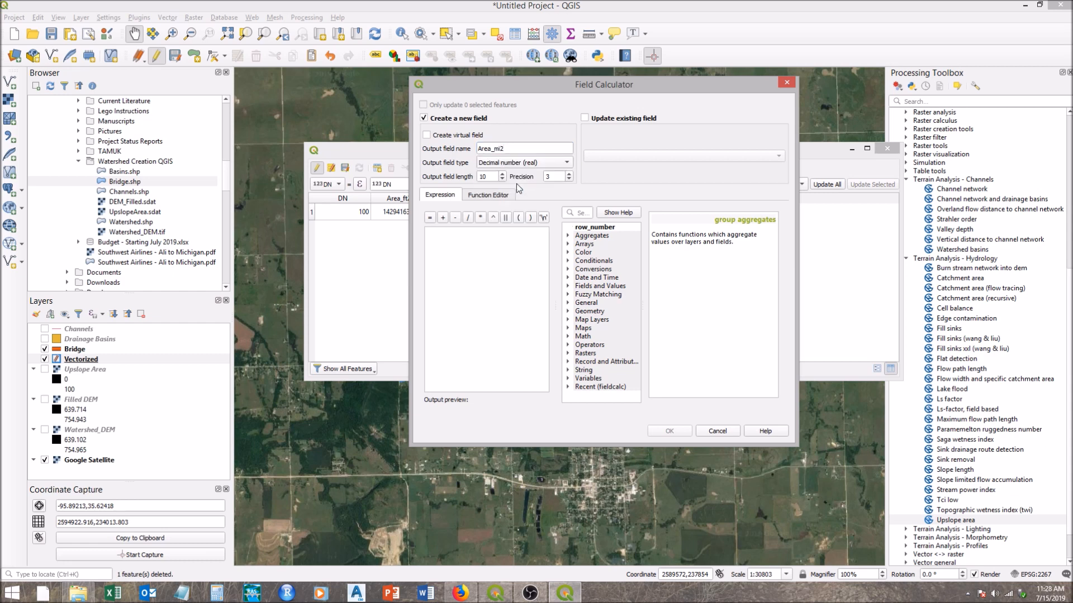
Build the expression "Area_ft2" * 0.0000000358700643 from the existing square-foot field and create the Area_mi2 field from it
{"action": "left_click", "coordinate": [568, 286]}
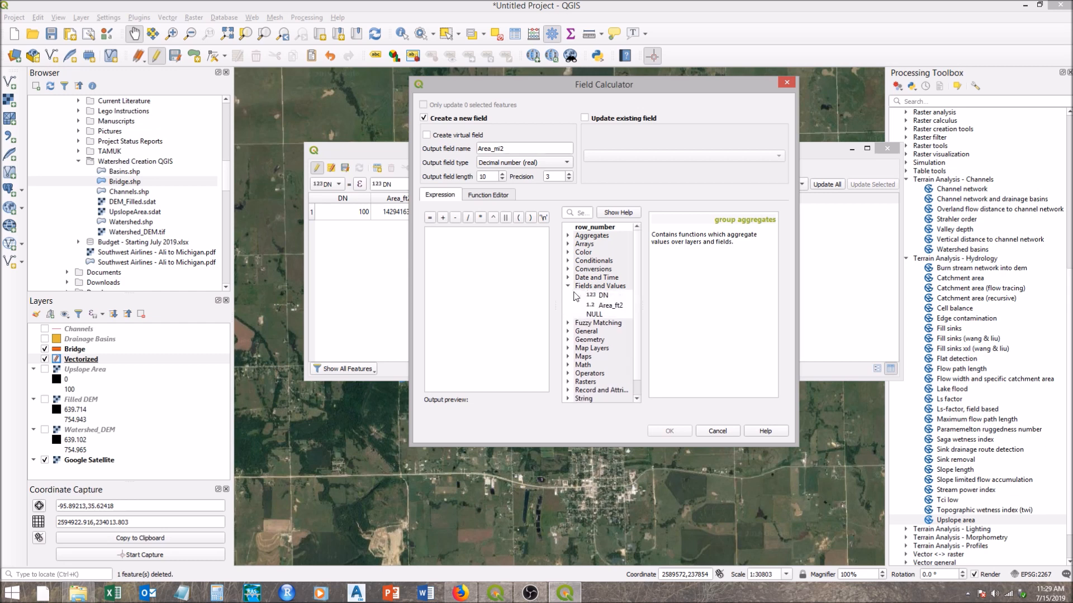
{"action": "double_click", "coordinate": [610, 306]}
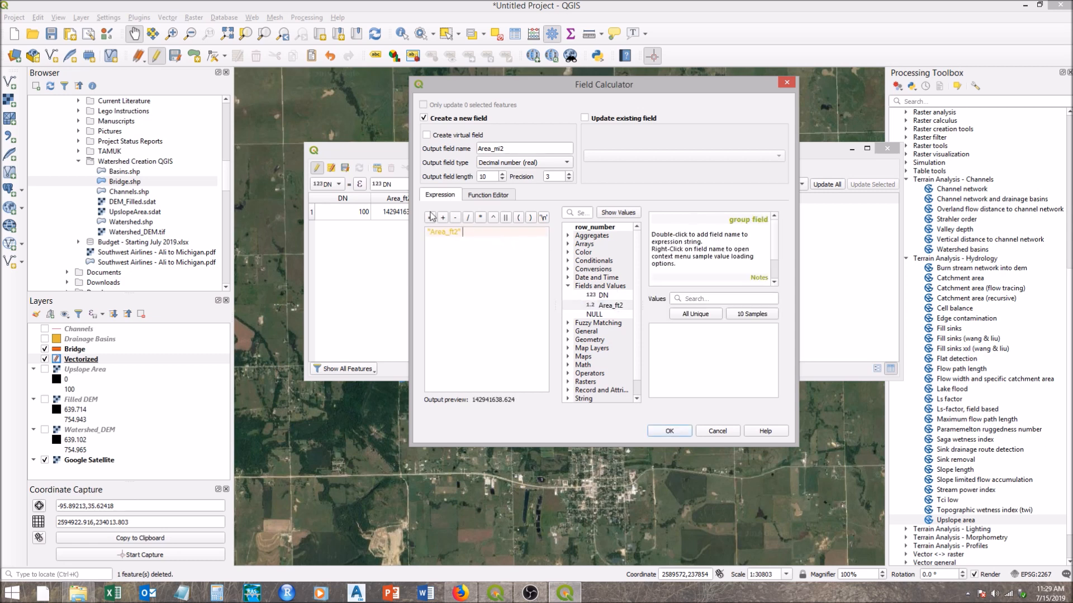
{"action": "left_click_drag", "start_coordinate": [481, 81], "coordinate": [643, 98]}
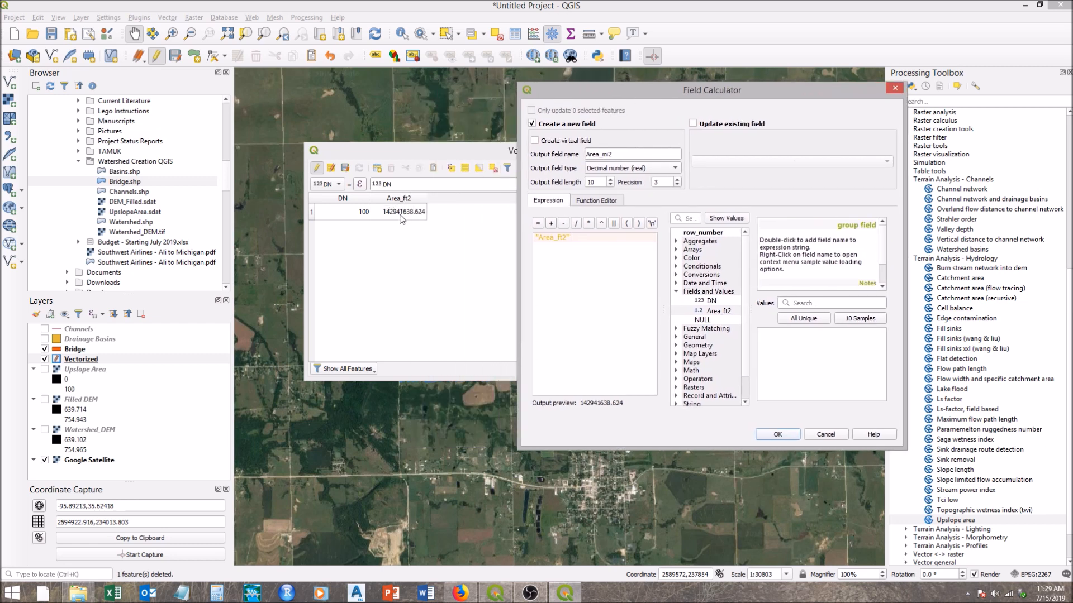
{"action": "left_click", "coordinate": [590, 223]}
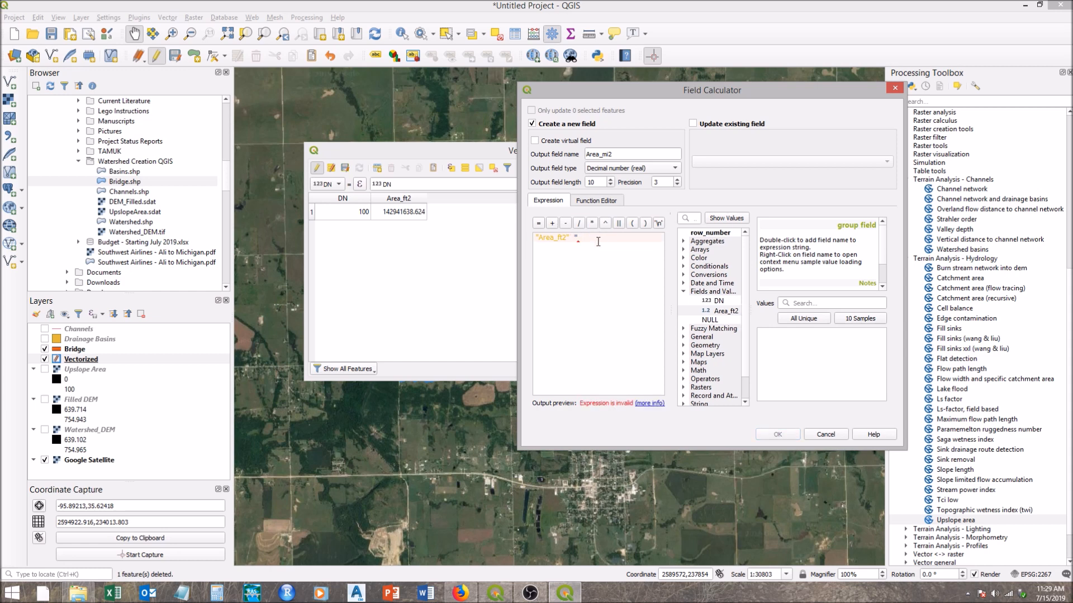
{"action": "type", "text": "0."}
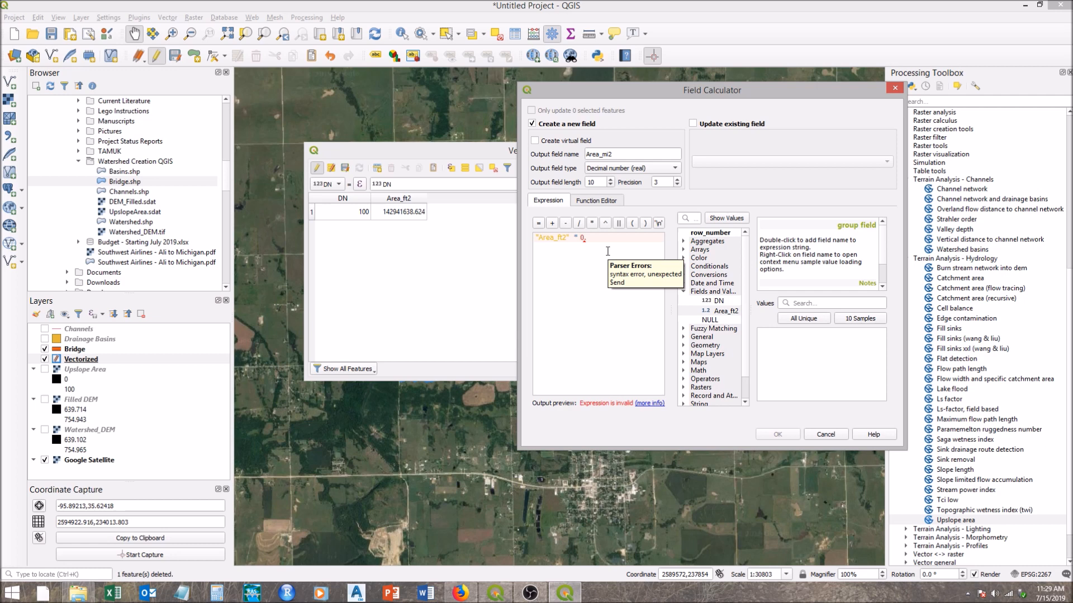
{"action": "type", "text": "0000"}
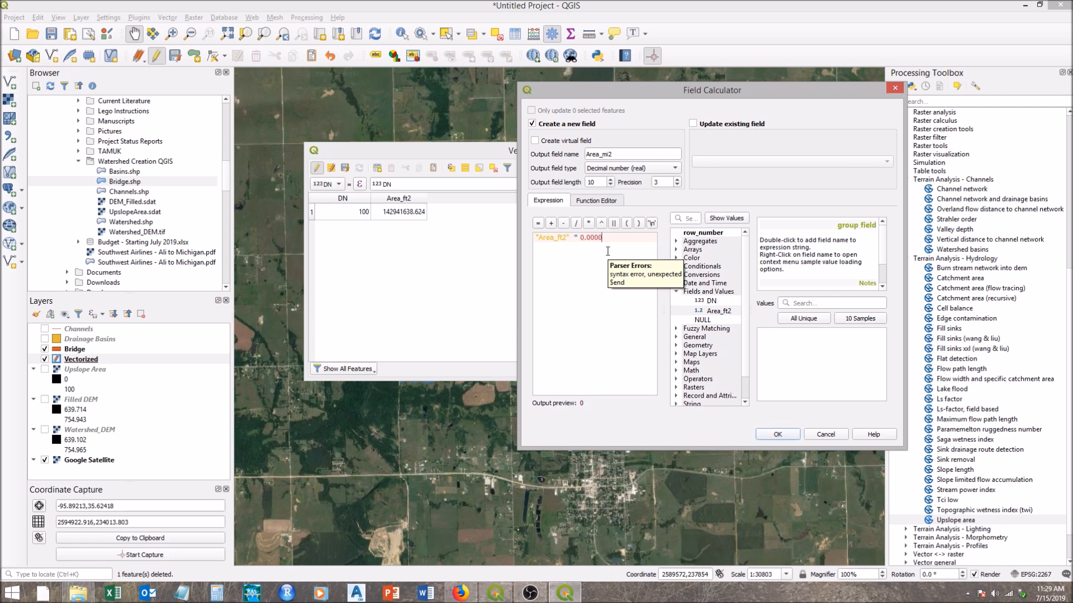
{"action": "type", "text": "000358700643"}
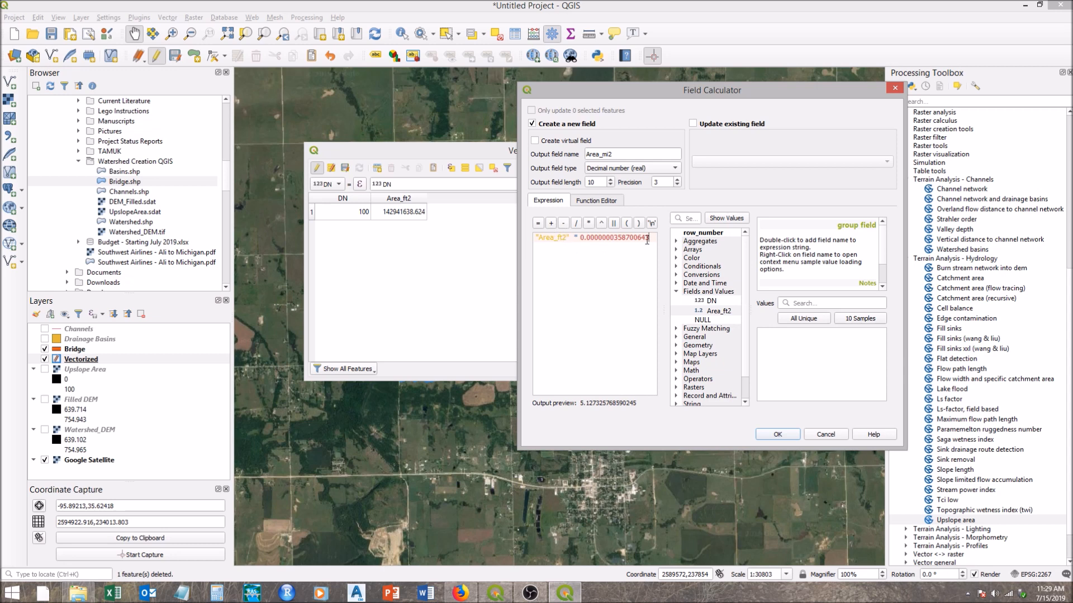
{"action": "left_click", "coordinate": [776, 435]}
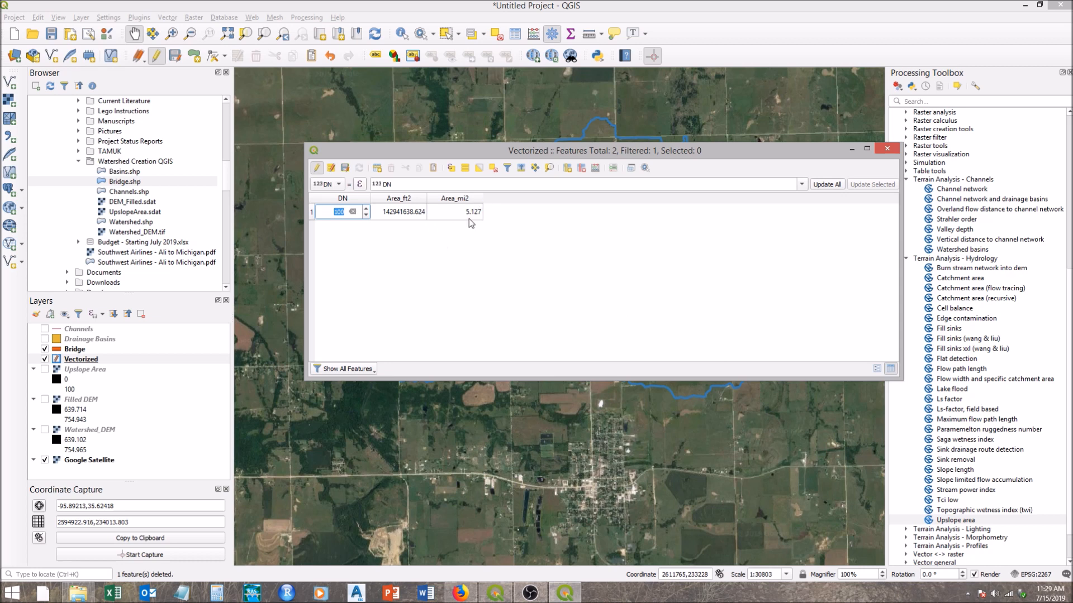
Stop editing the Vectorized layer, saving its changes, and close its attribute table
{"action": "left_click", "coordinate": [317, 169]}
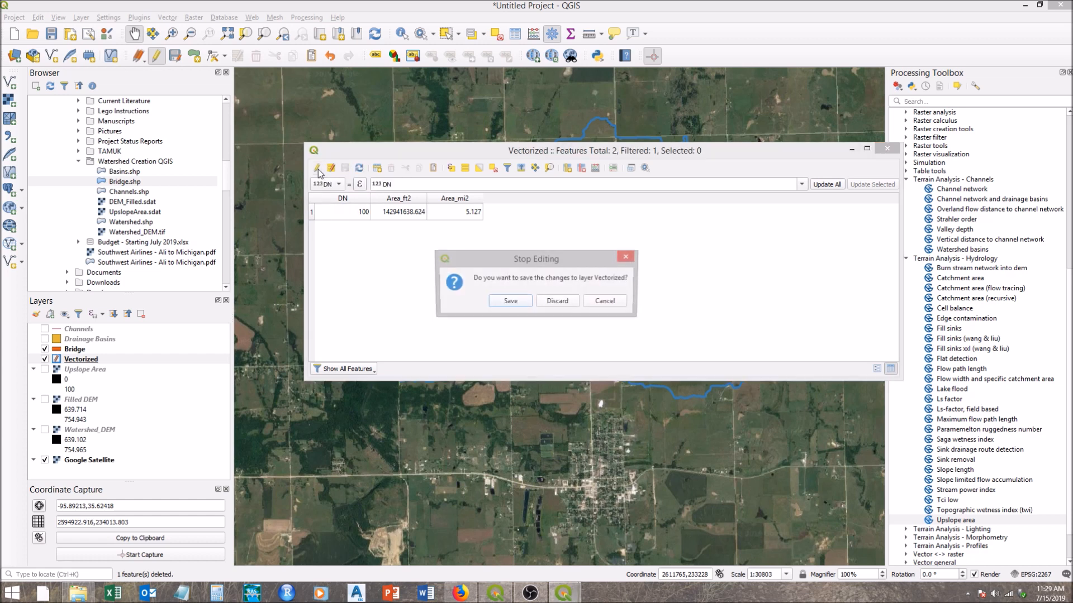
{"action": "left_click", "coordinate": [520, 304]}
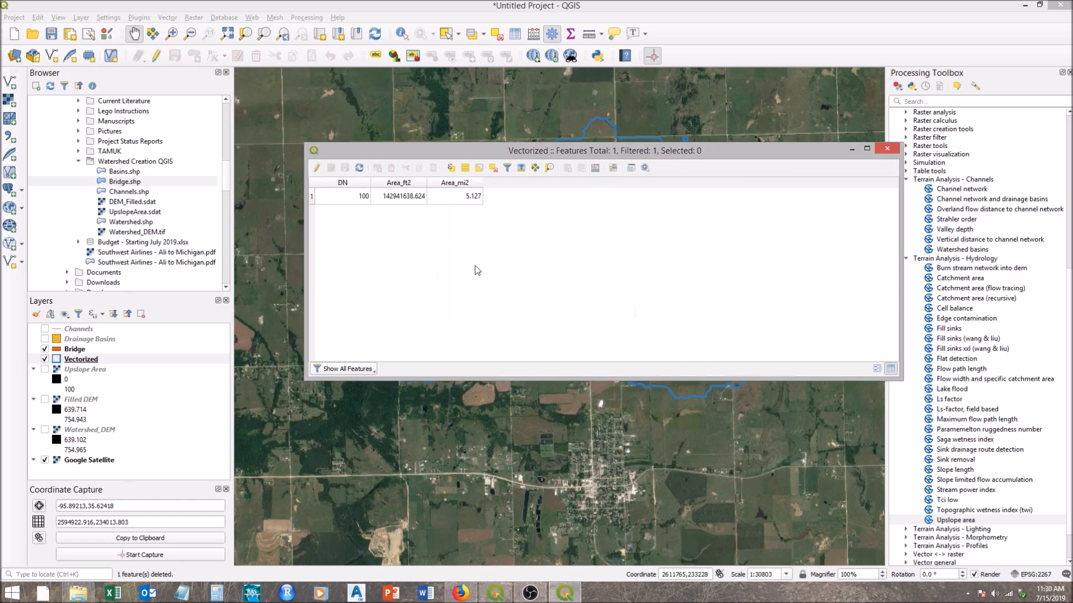
{"action": "left_click", "coordinate": [887, 148]}
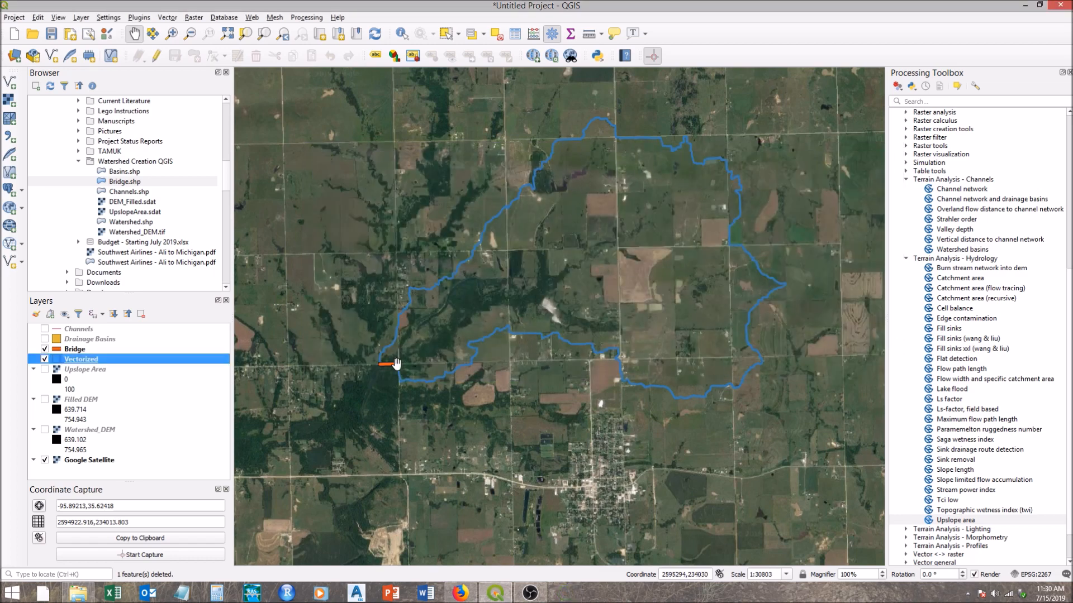
Examine the watershed boundary on the map, closely at the bridge crossing and across the whole drainage area
{"action": "scroll", "coordinate": [397, 364], "scroll_direction": "up", "scroll_amount": 5}
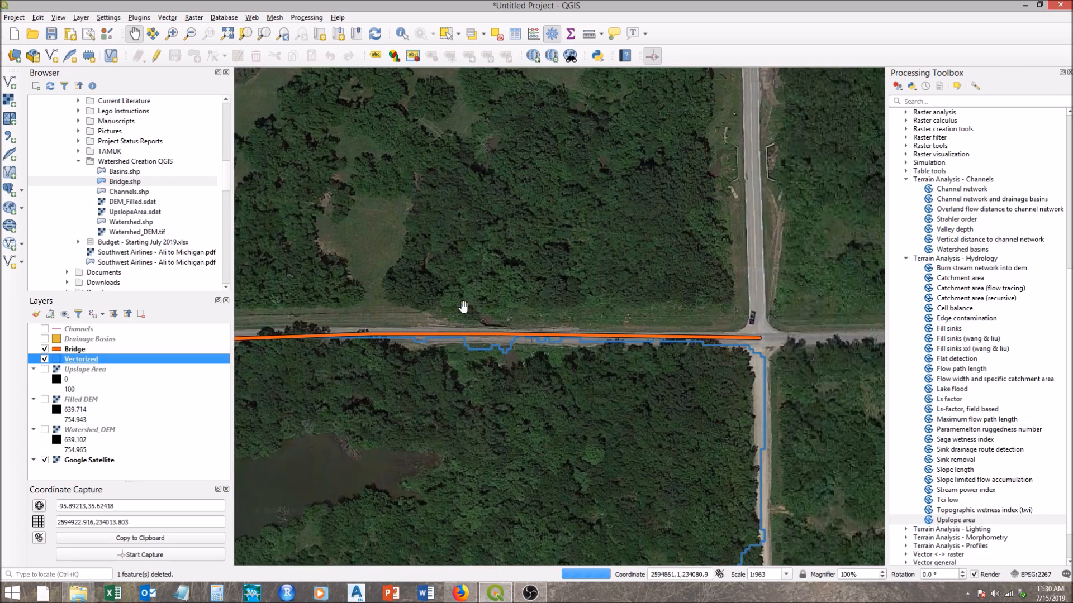
{"action": "scroll", "coordinate": [493, 333], "scroll_direction": "down", "scroll_amount": 3}
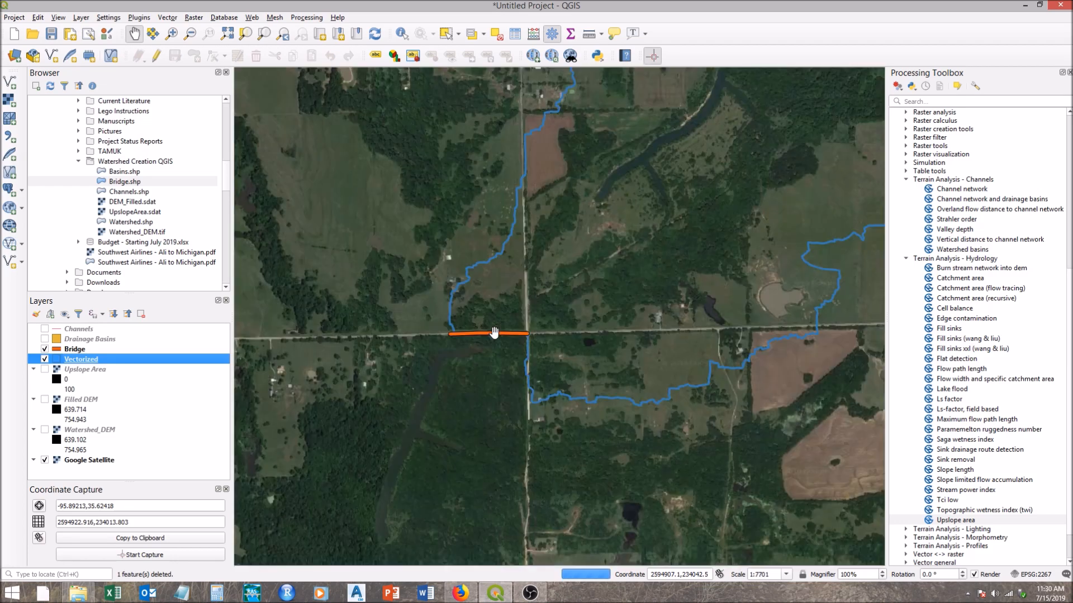
{"action": "scroll", "coordinate": [494, 333], "scroll_direction": "down", "scroll_amount": 1}
{"action": "left_click_drag", "start_coordinate": [661, 234], "coordinate": [520, 290]}
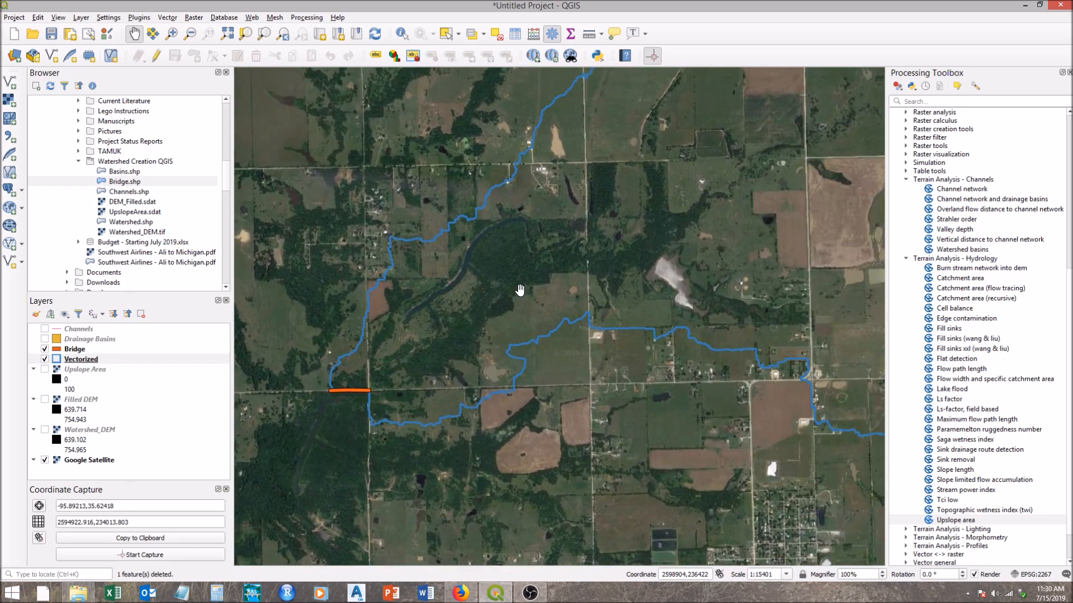
{"action": "scroll", "coordinate": [520, 291], "scroll_direction": "down", "scroll_amount": 1}
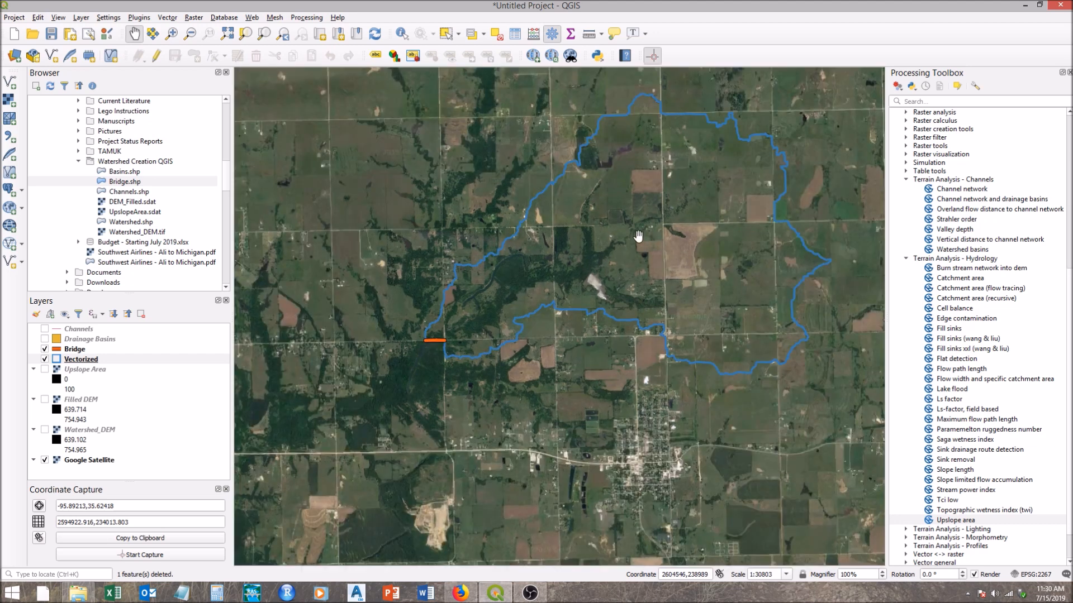